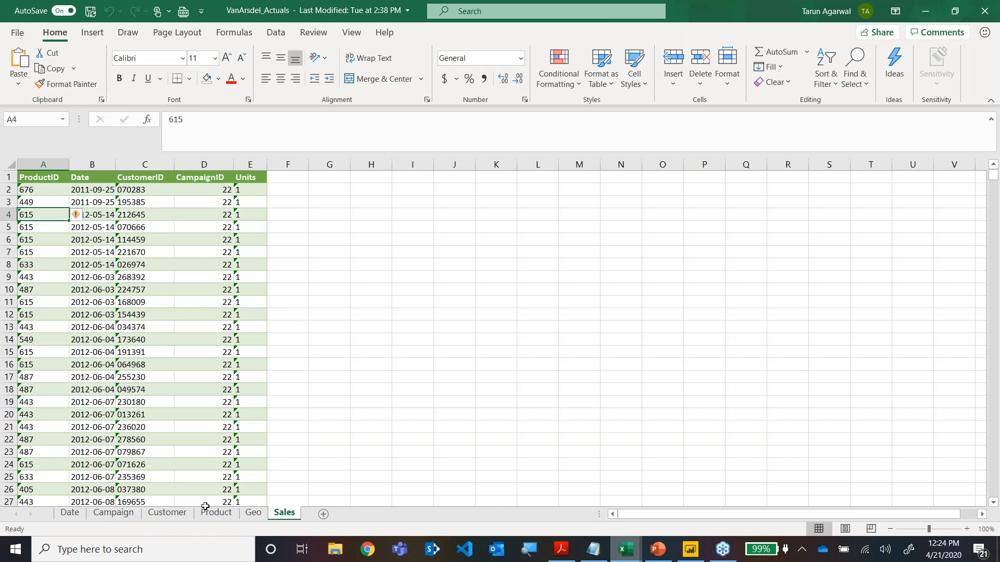
Open the Geo sheet and look across the zip, city, state and region columns.
left_click(252, 514)
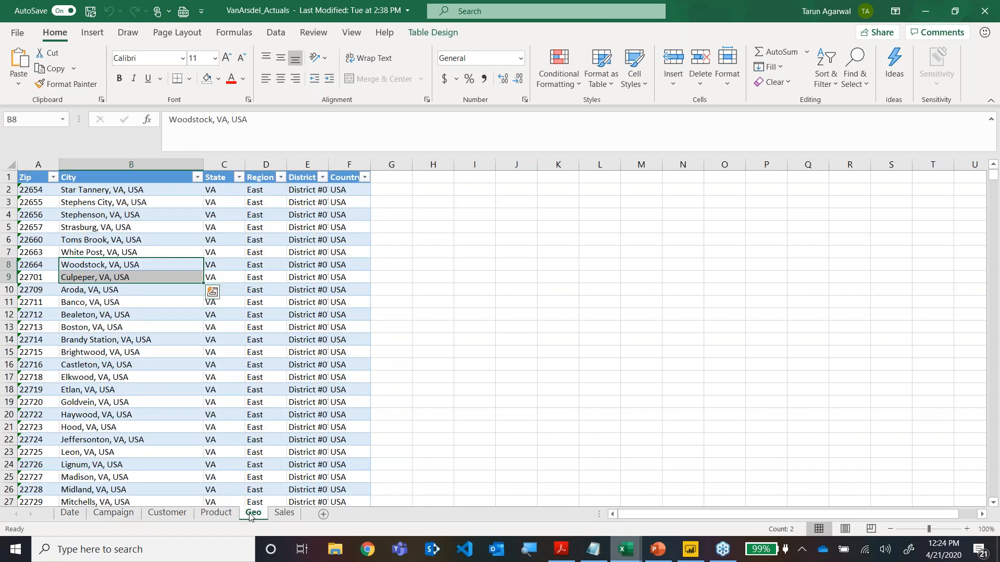
left_click(33, 204)
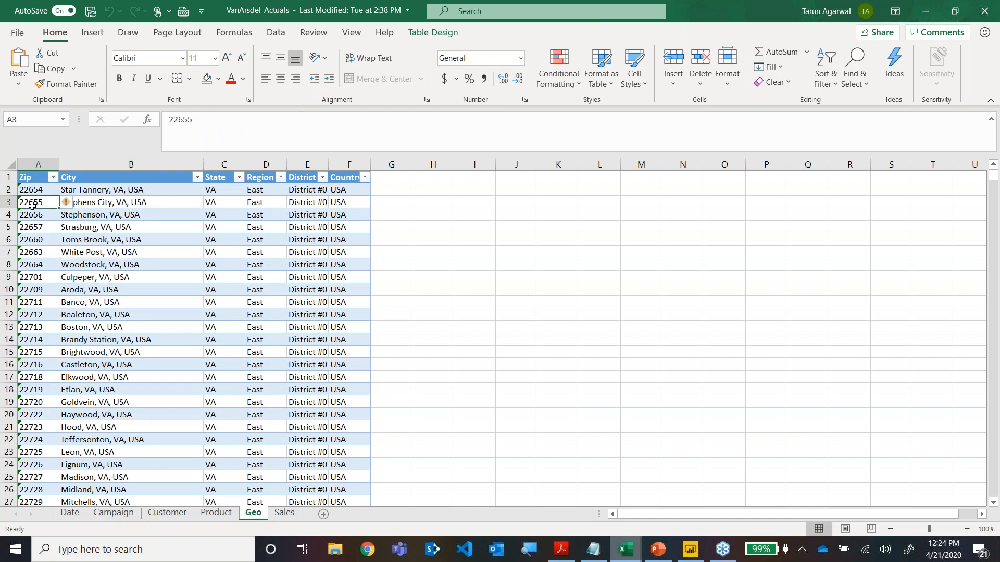
key("Right")
key("Right")
key("Right")
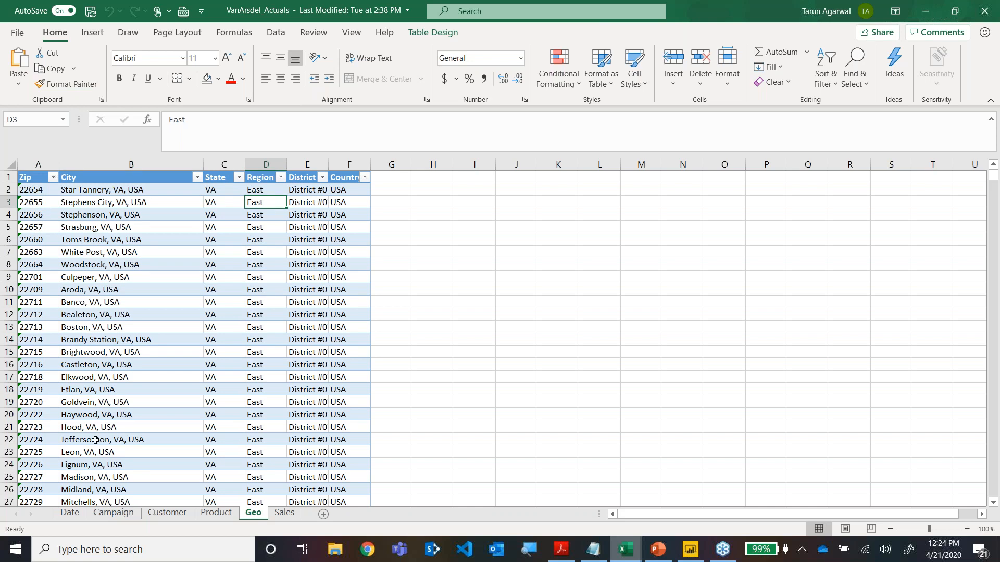
Open the Product sheet and examine one product's fields from ProductID through Unit Cost.
left_click(206, 514)
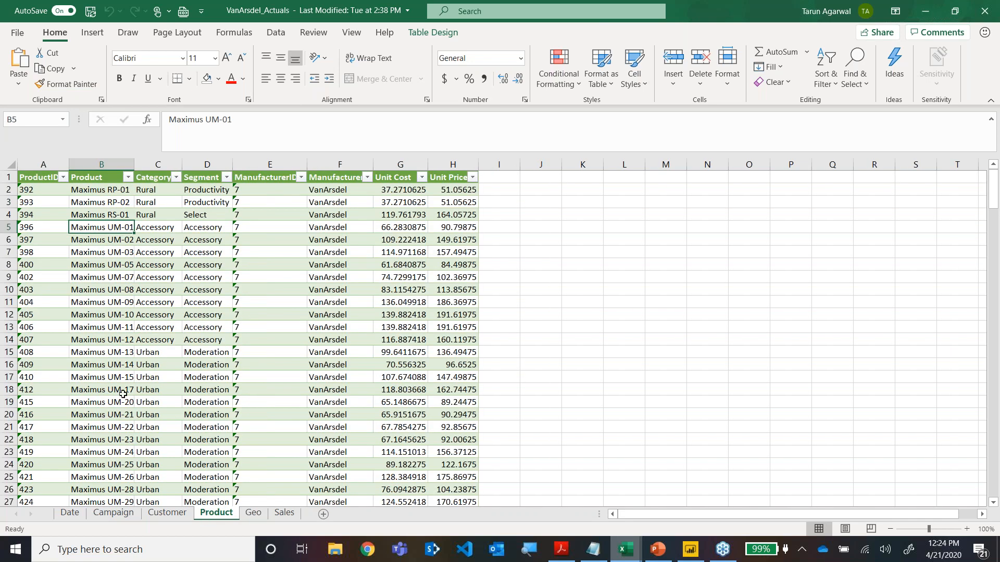
left_click(52, 253)
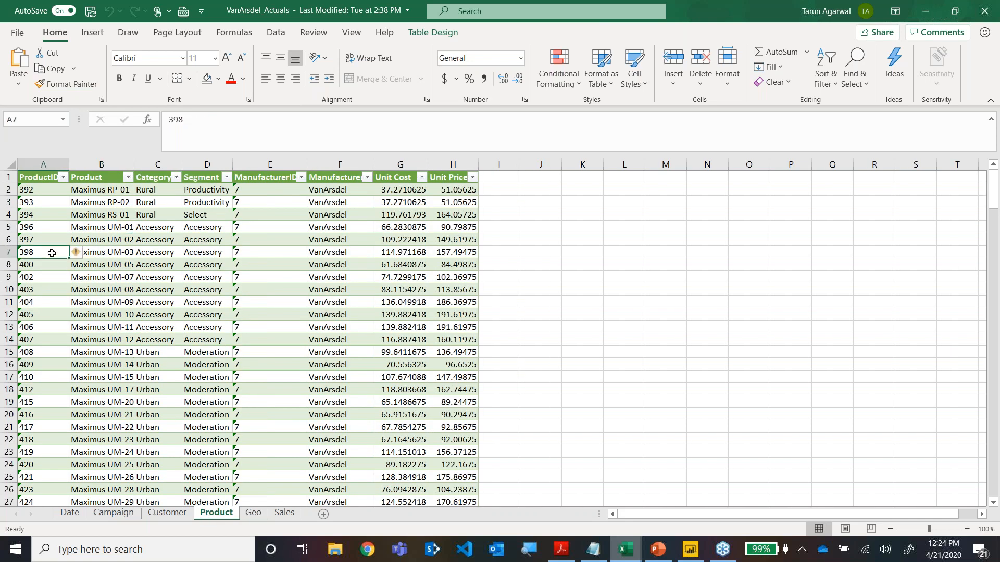
key("Right")
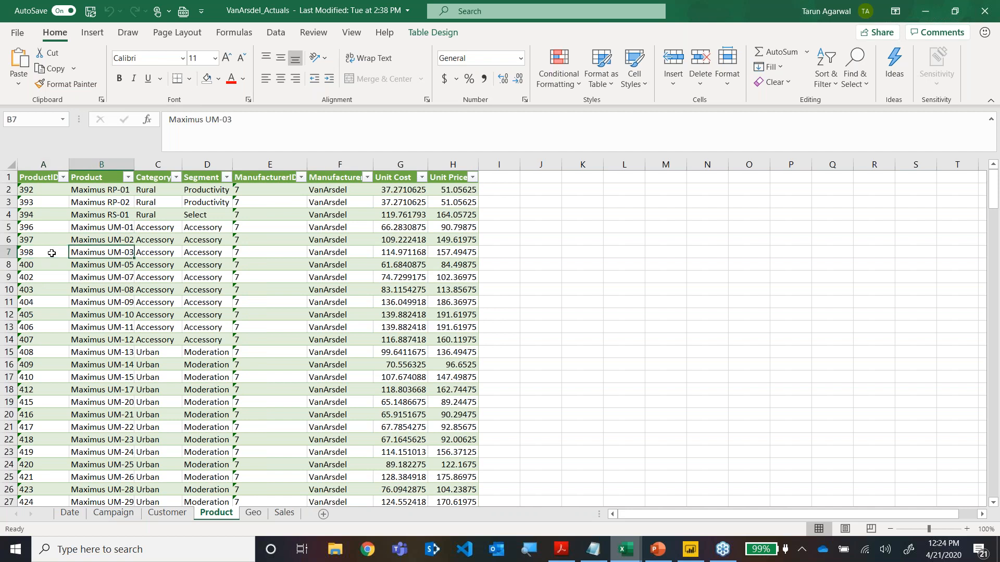
key("Right")
key("Right")
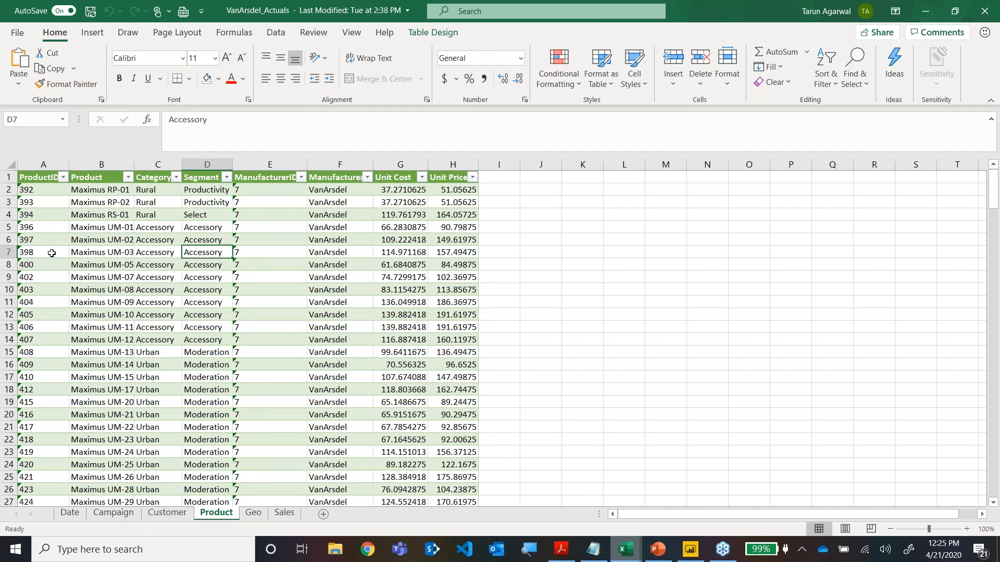
key("Right")
key("Right")
key("Right")
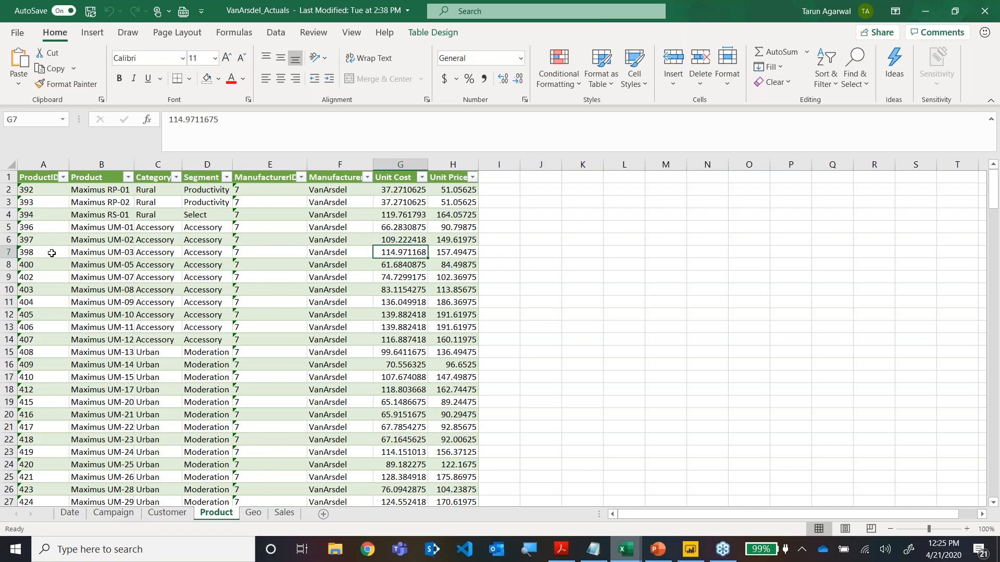
key("Left")
key("Left")
key("Left")
key("Left")
key("Left")
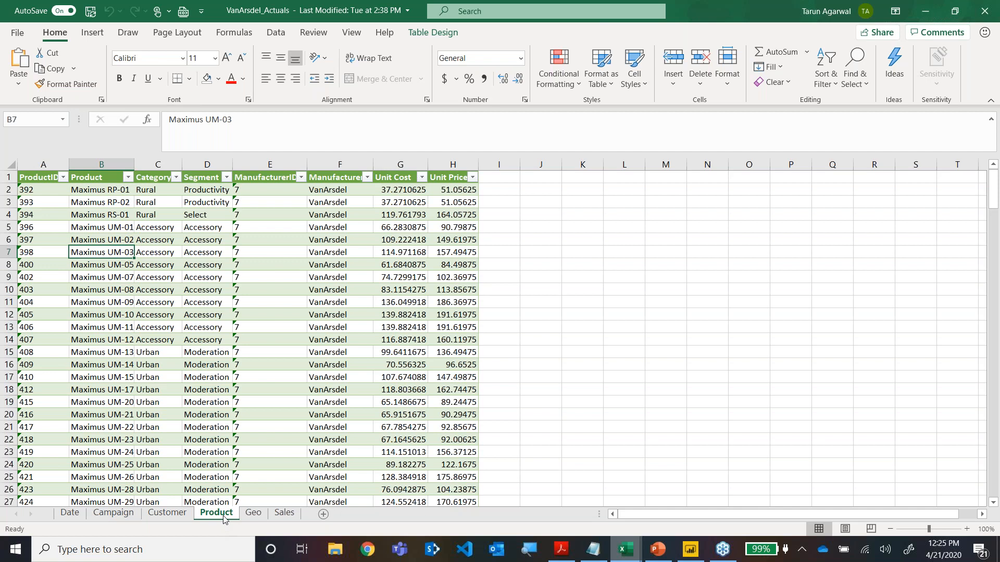
Review the Customer sheet's zip codes against the Geo sheet, and look over the Campaign and Date sheets.
left_click(168, 513)
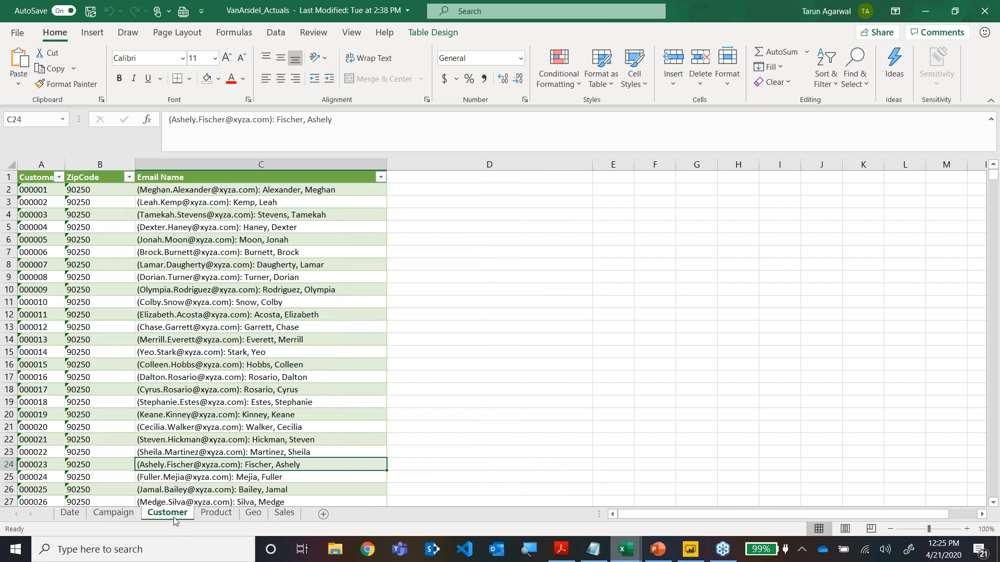
left_click(88, 334)
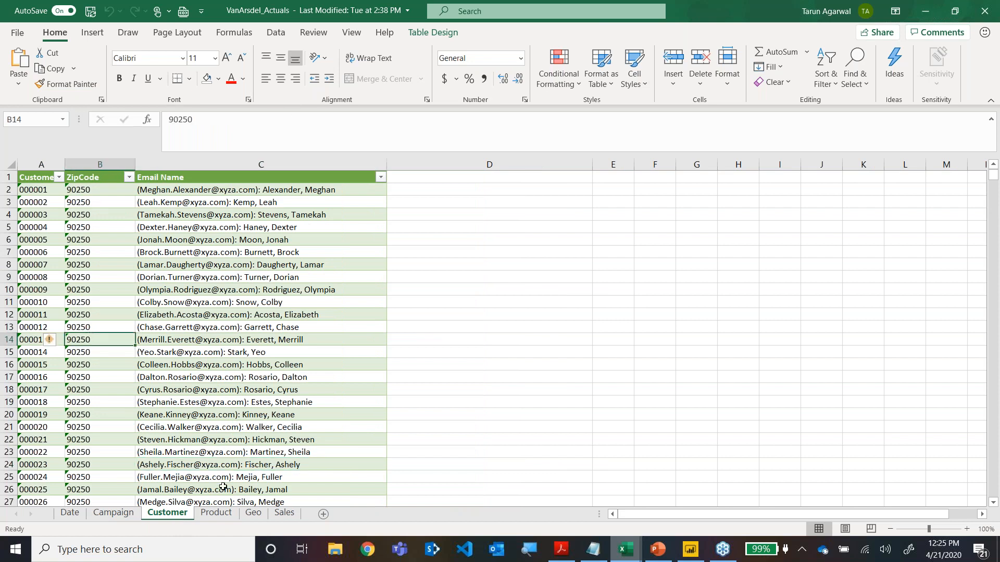
left_click(254, 514)
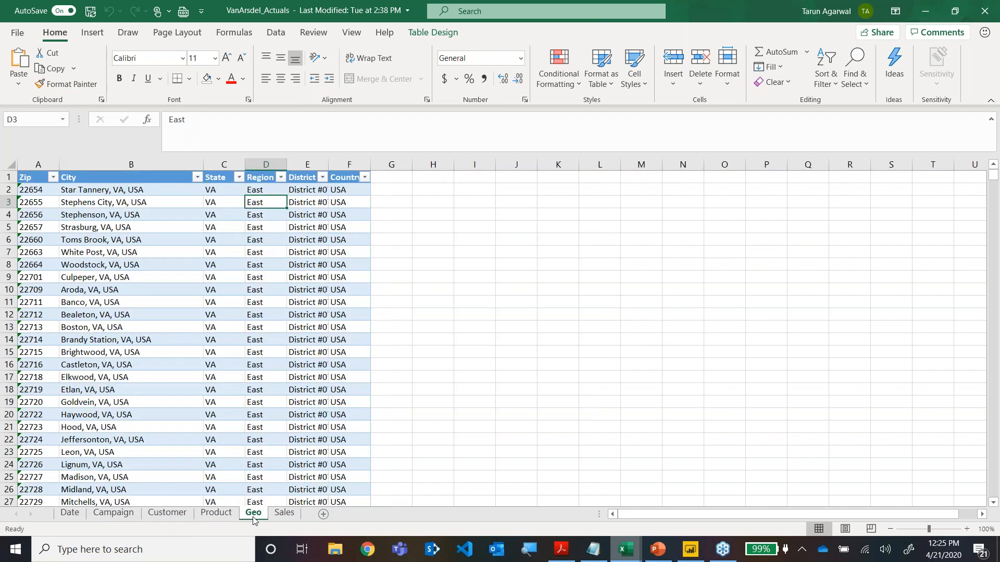
left_click(159, 518)
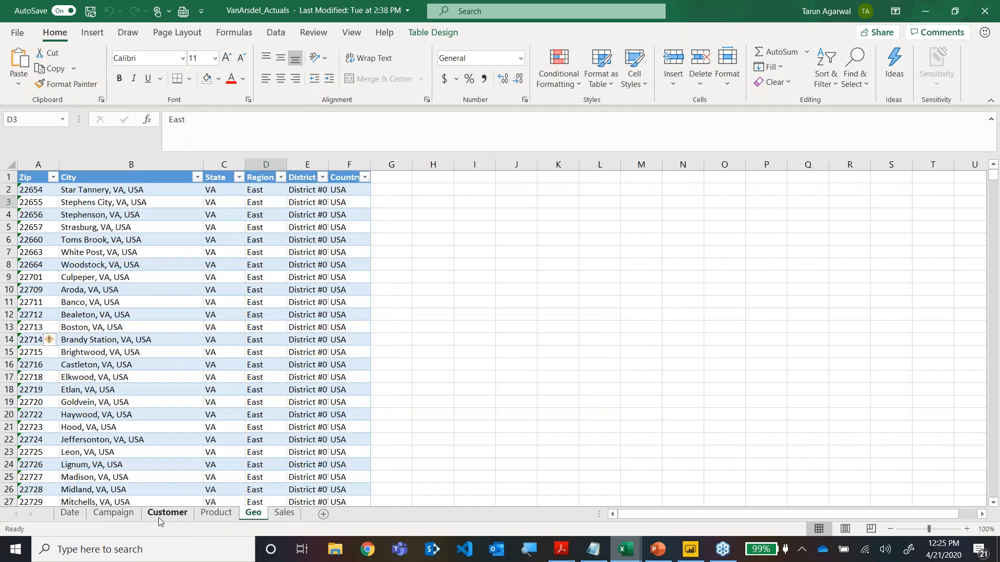
left_click(125, 517)
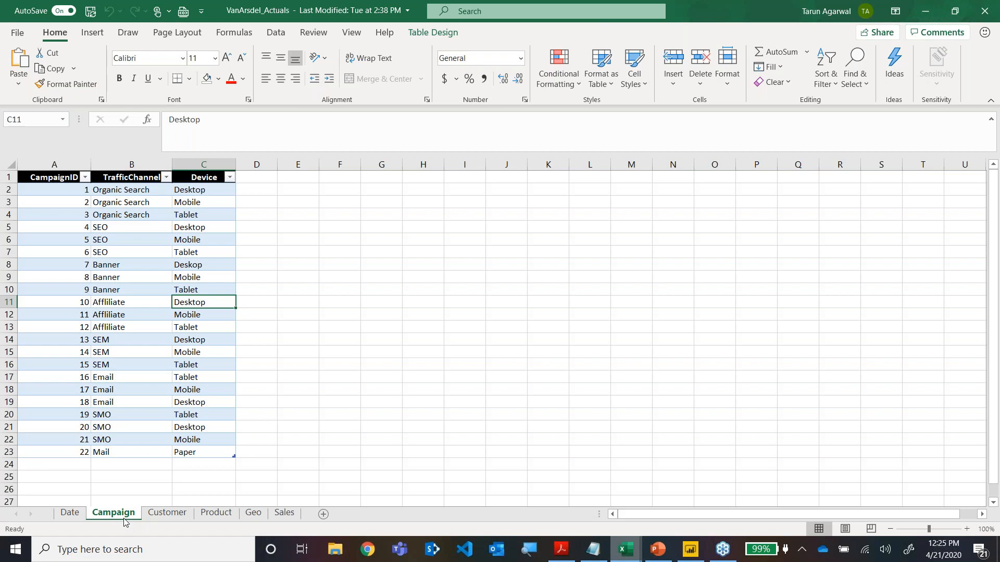
left_click(75, 513)
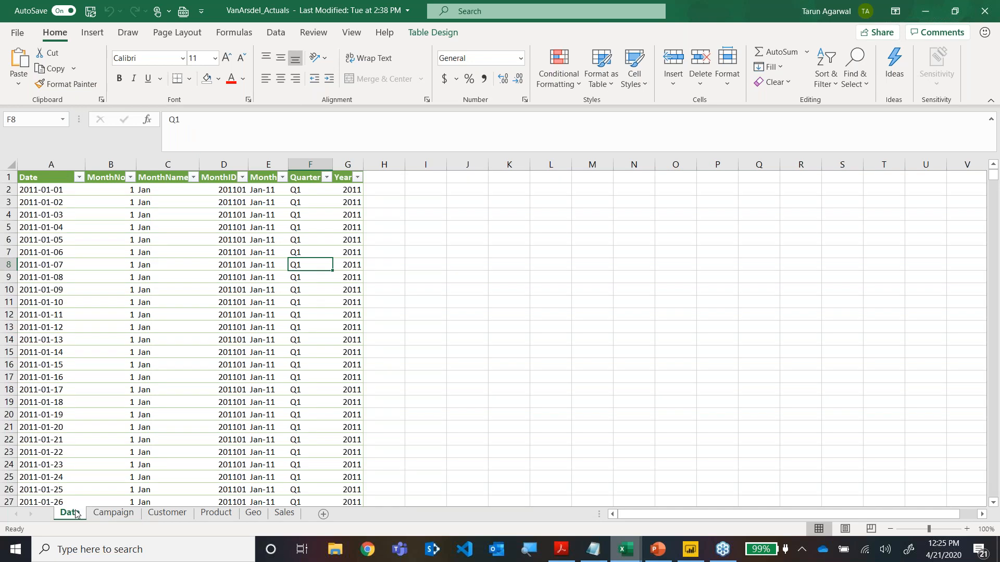
Switch to the VanArsdel_Budget workbook and inspect the value, segment and category of the All Season row.
mouse_move(625, 549)
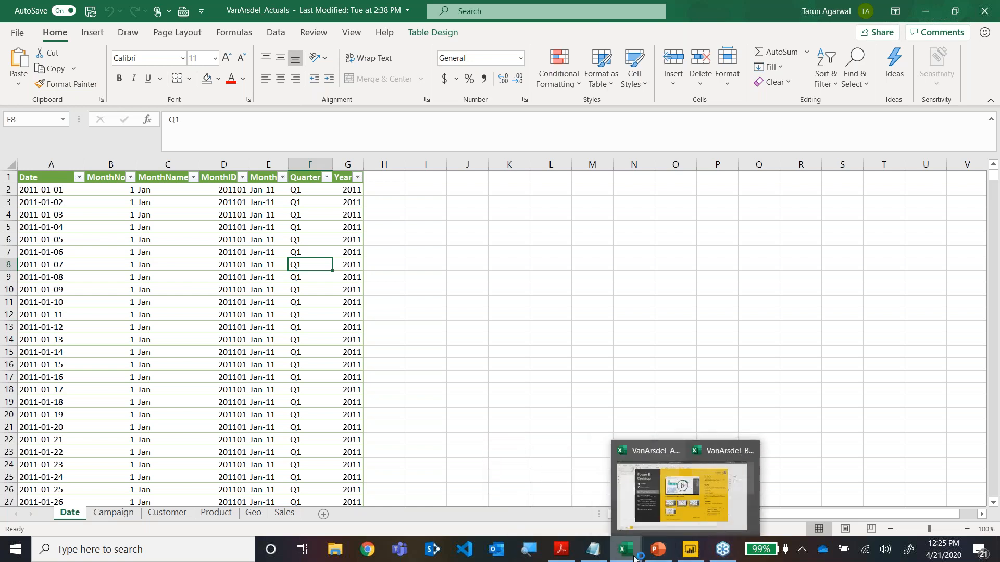
left_click(696, 495)
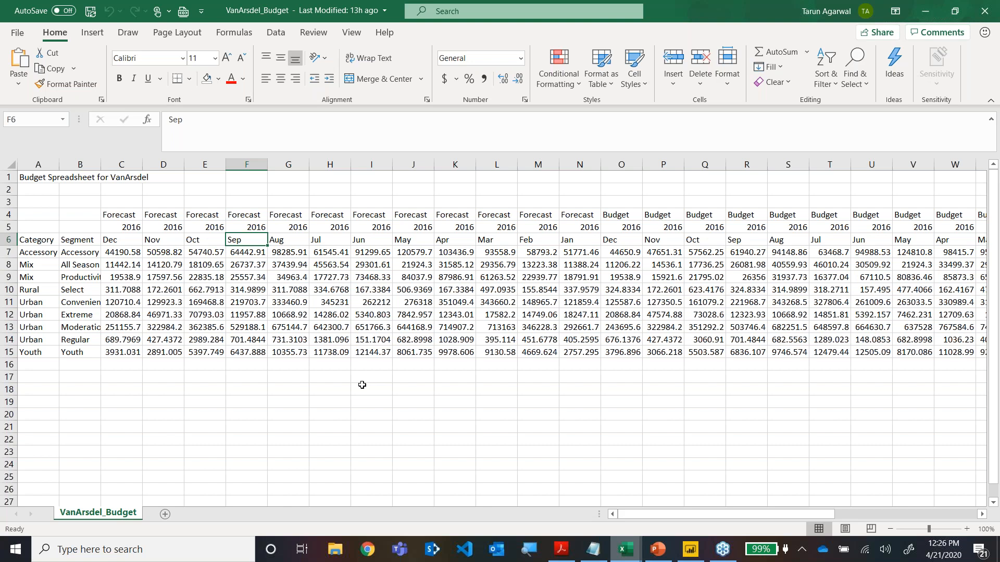
key("Down")
key("Down")
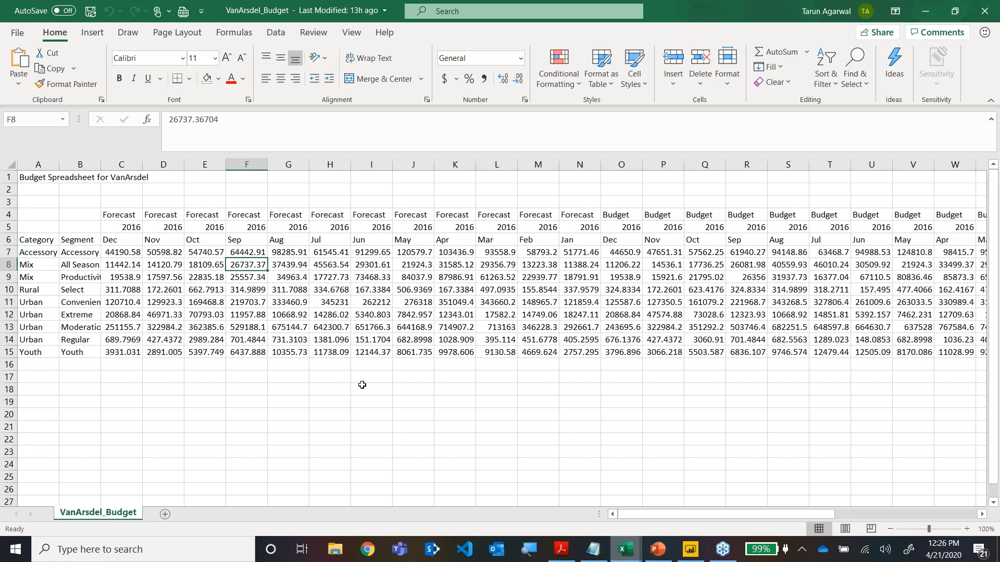
key("Left")
key("Left")
key("Left")
key("Left")
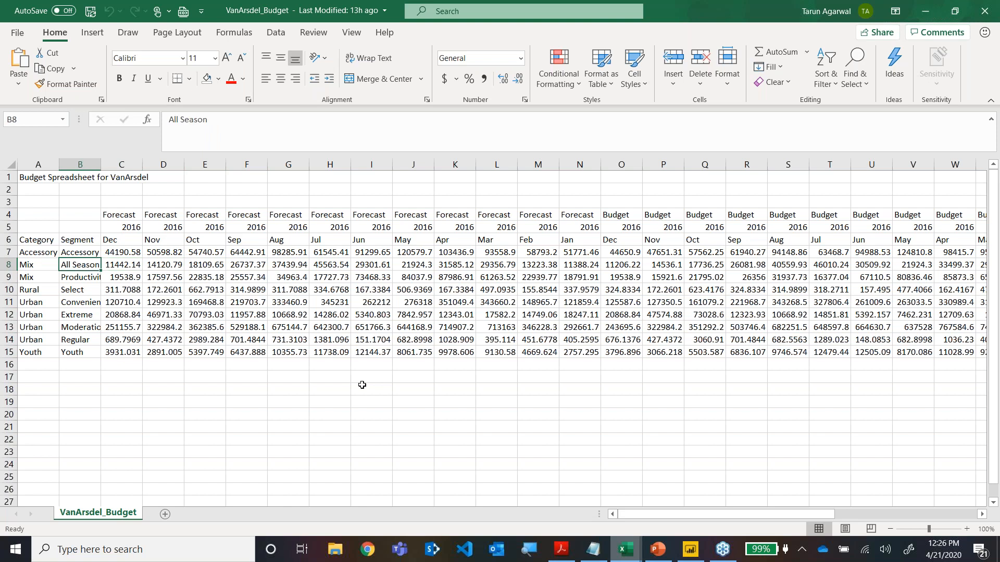
key("Left")
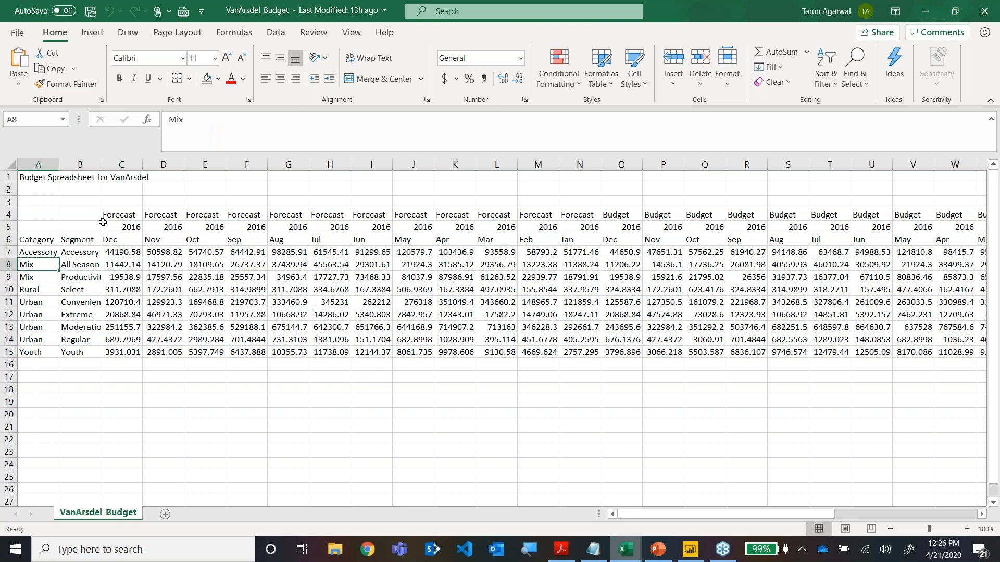
Examine the scenario, year and month header rows across the Forecast and Budget columns.
left_click(689, 210)
left_click(696, 225)
left_click(121, 242)
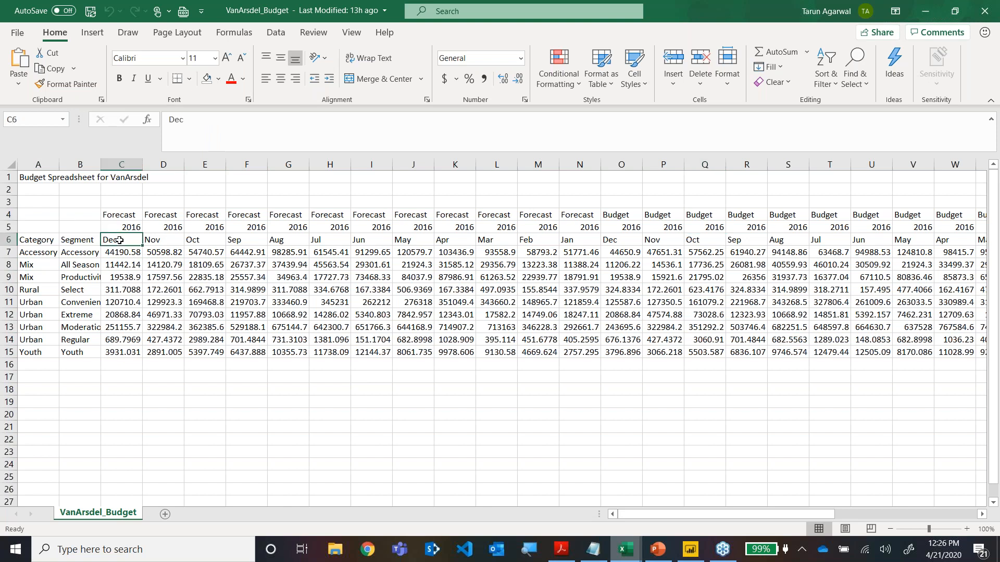
left_click(149, 241)
key("Left")
key("Right")
key("Right")
key("Right")
key("Right")
key("Right")
key("Right")
key("Up")
key("Down")
key("Right")
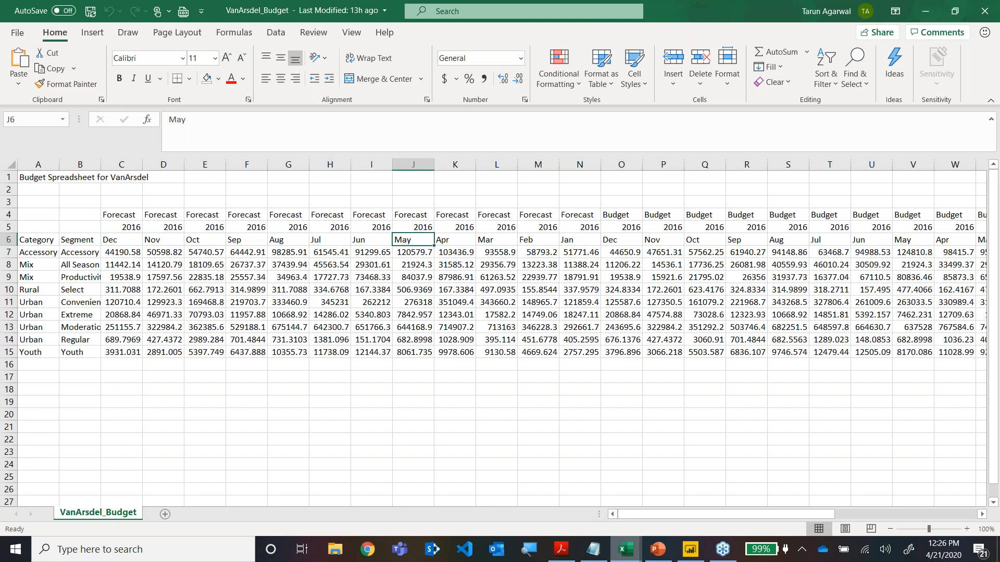
key("Right")
key("Right")
key("Right")
key("Right")
key("Right")
key("Right")
key("Up")
key("Down")
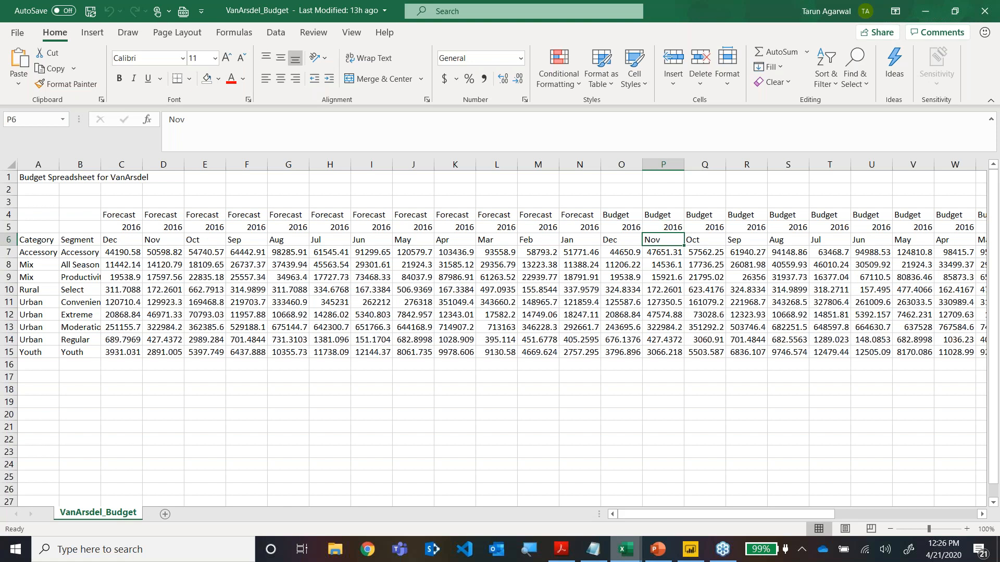
Inspect the Category and Segment columns of the budget sheet, from their headers down to the Youth row.
left_click(36, 251)
left_click(83, 243)
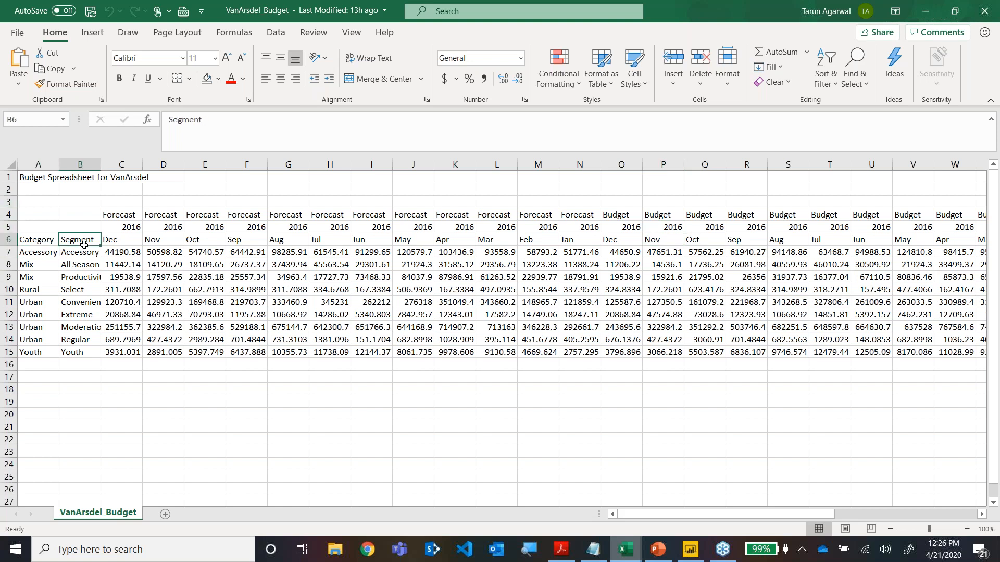
left_click(49, 240)
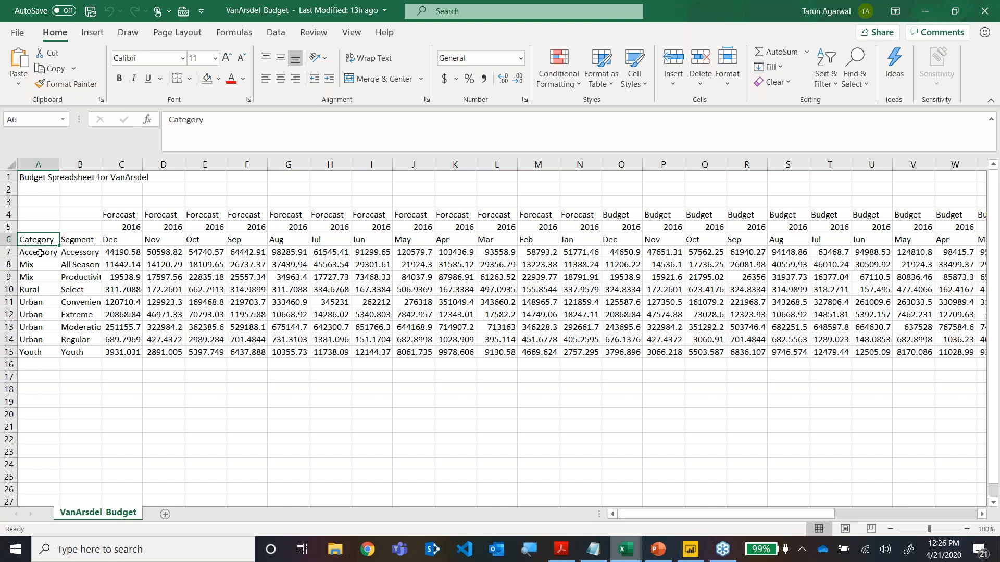
left_click(78, 353)
left_click(45, 355)
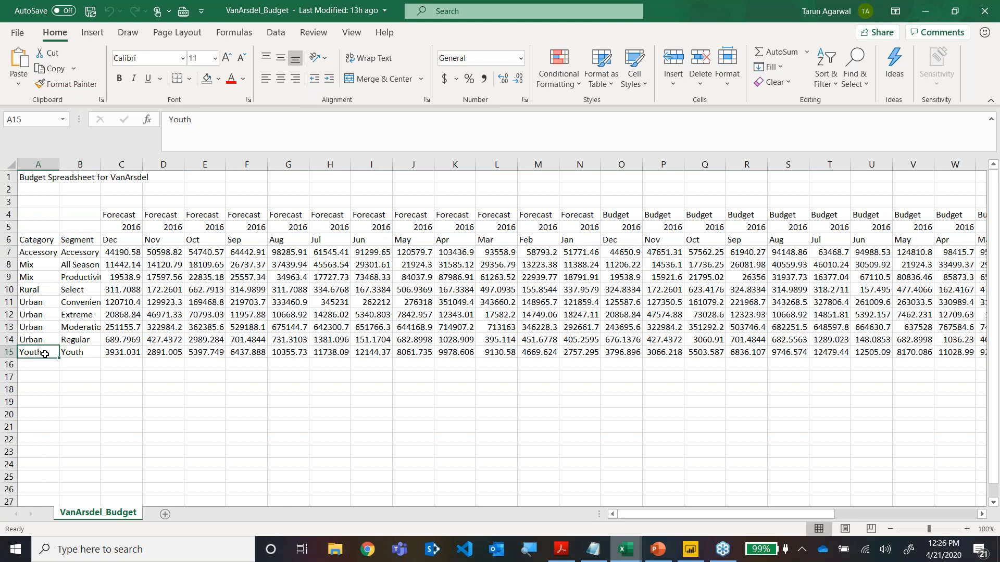
Switch to PowerPoint to view the Granularity & Multiple Fact slide, and return to the budget workbook in Excel.
mouse_move(658, 550)
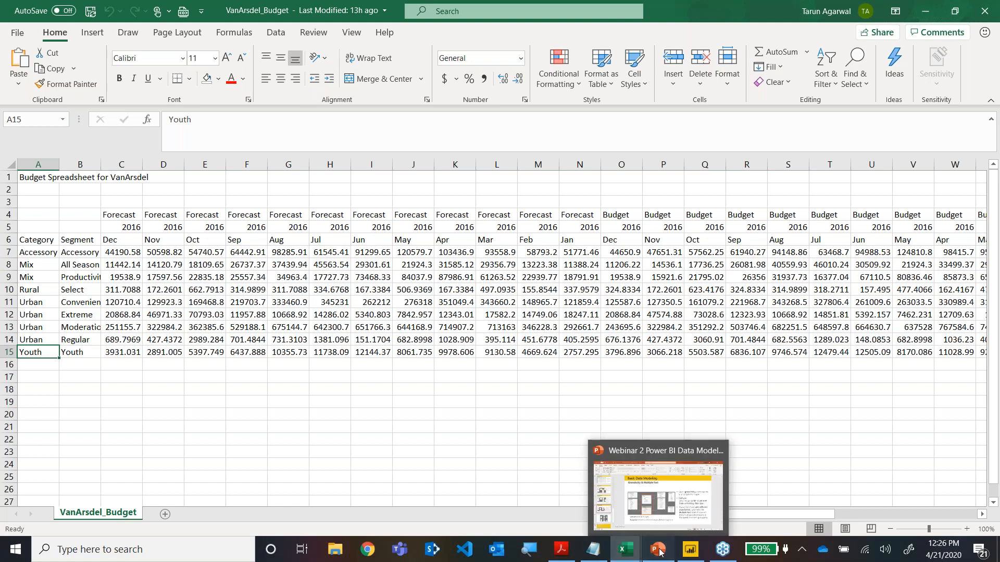
left_click(658, 512)
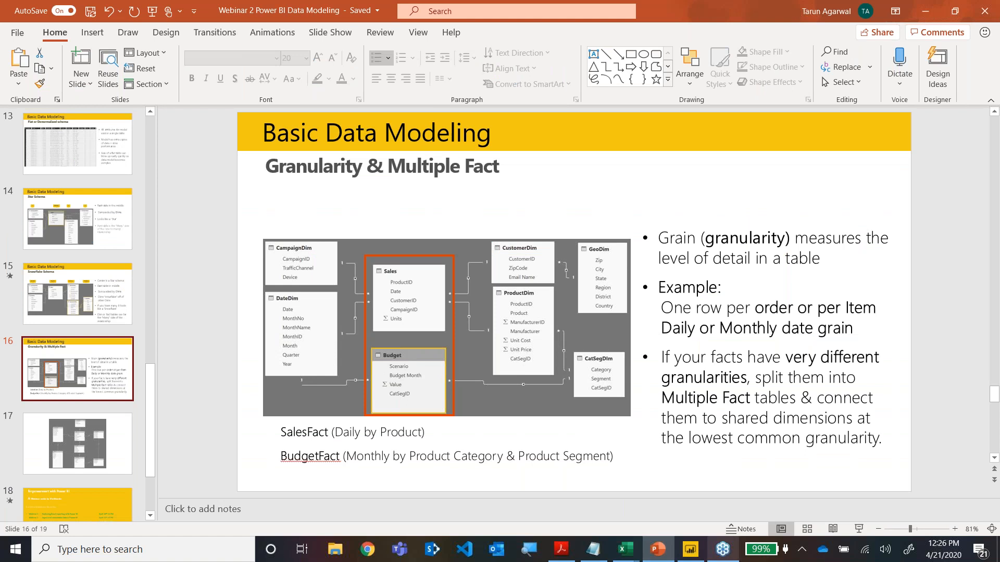
key("alt+Tab")
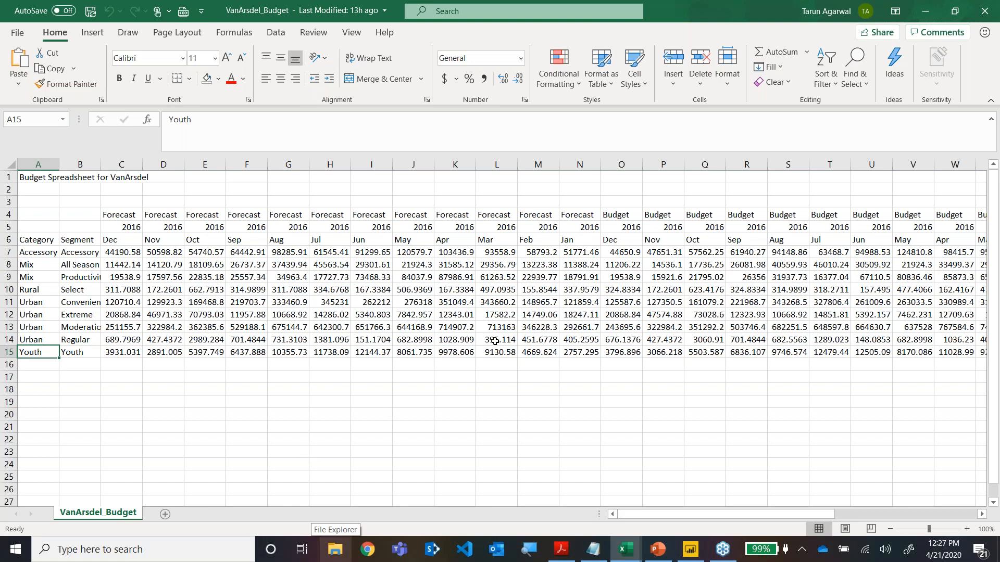
Close the VanArsdel_Budget and VanArsdel_Actuals workbooks and switch to Power BI Desktop.
left_click(984, 11)
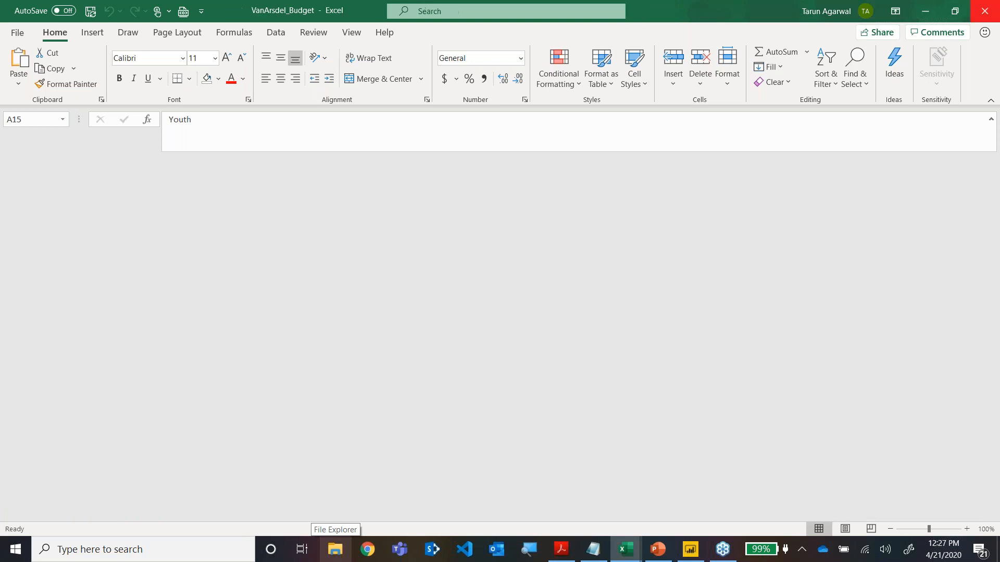
left_click(985, 11)
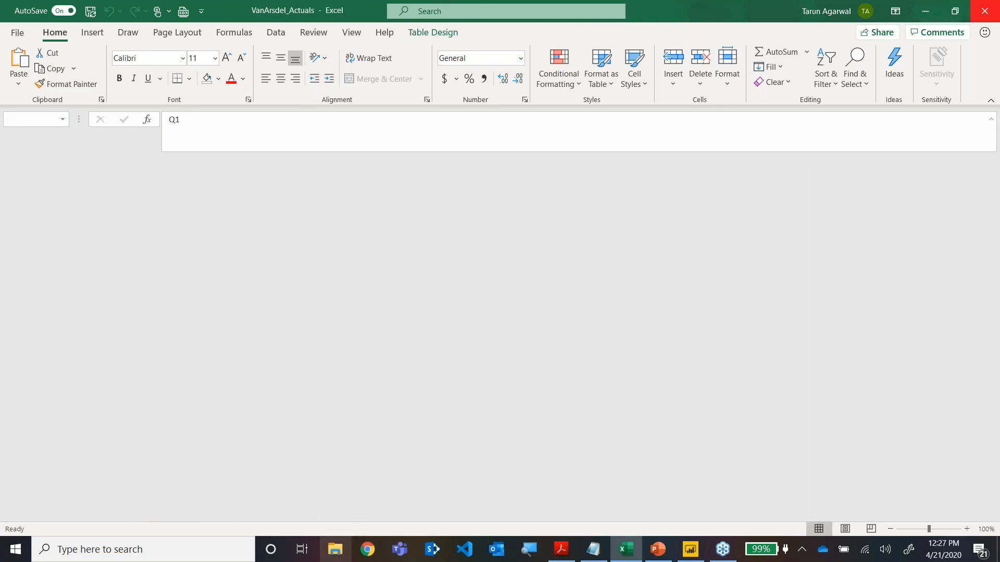
left_click(683, 553)
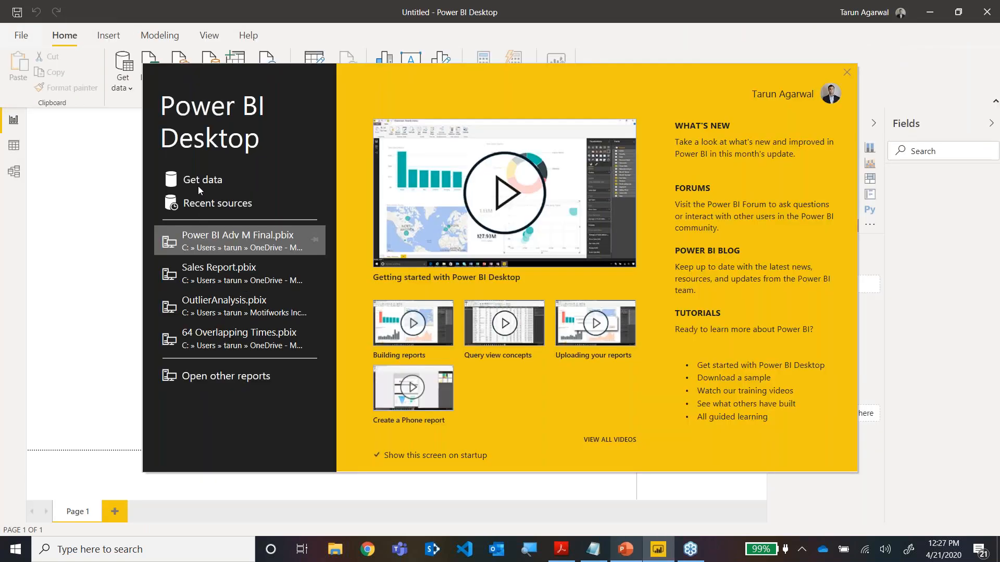
Start getting data from the Power BI Desktop start screen and browse the full list of available connectors.
left_click(207, 182)
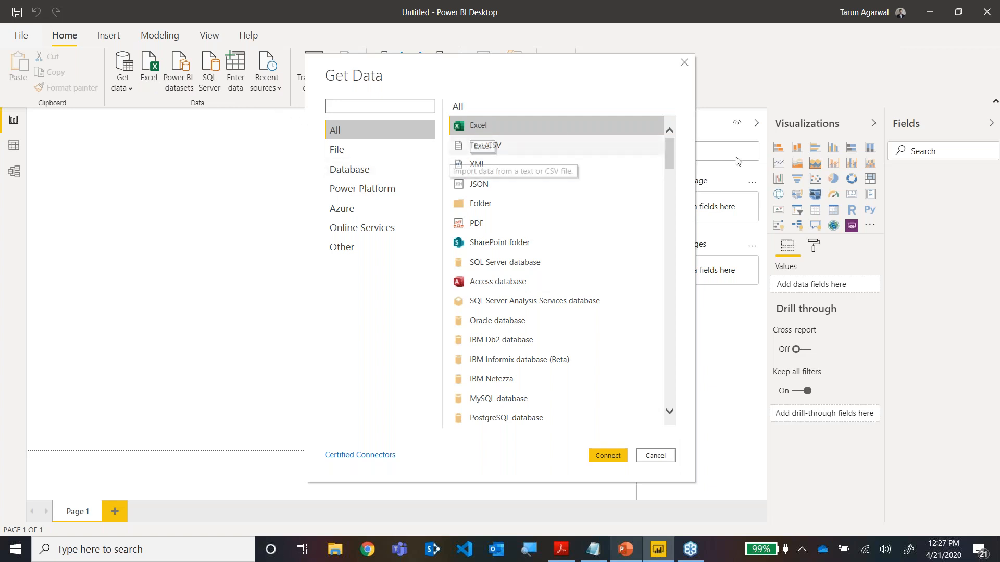
scroll(673, 198, "down", 2)
scroll(673, 199, "down", 20)
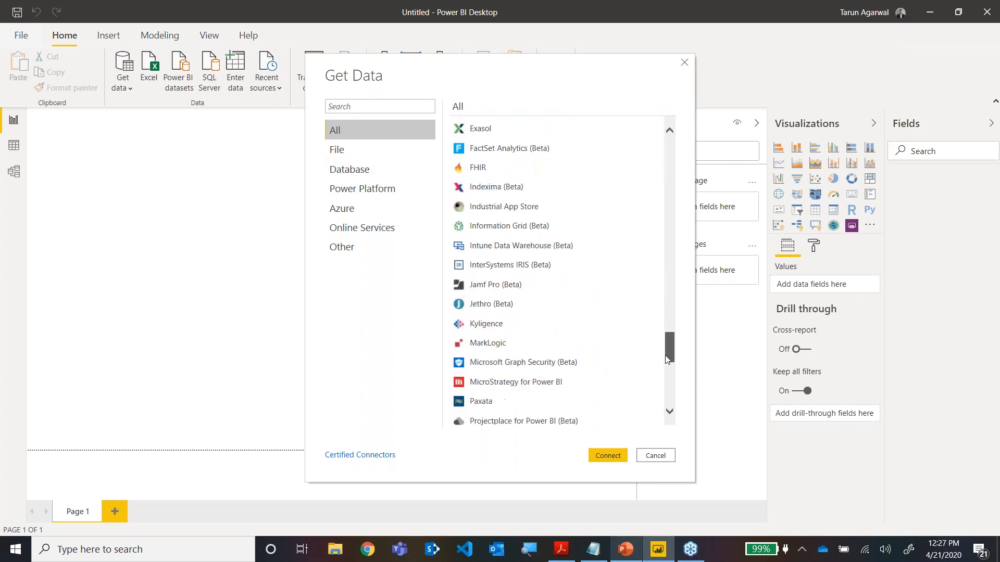
left_click_drag(668, 391, 664, 151)
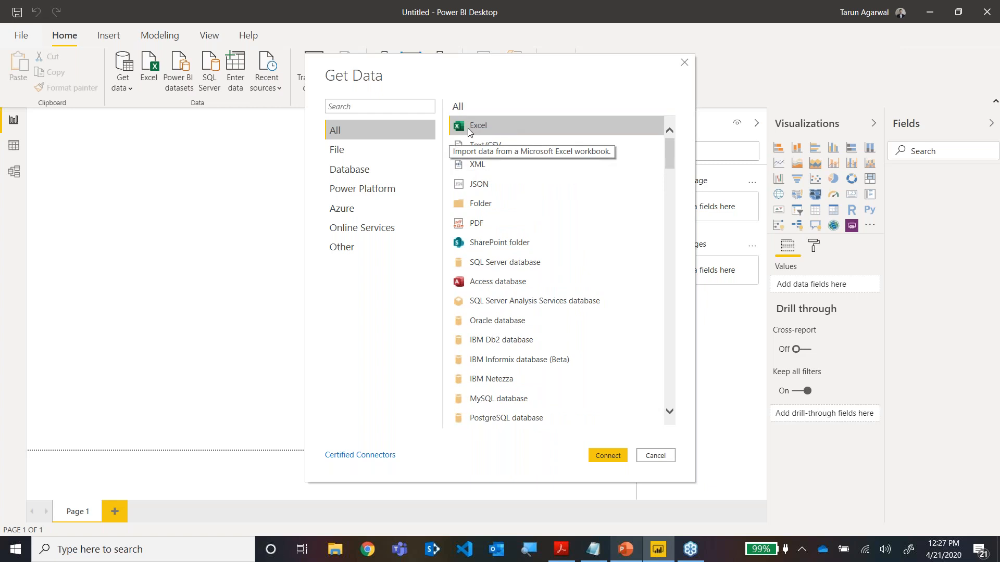
left_click(593, 456)
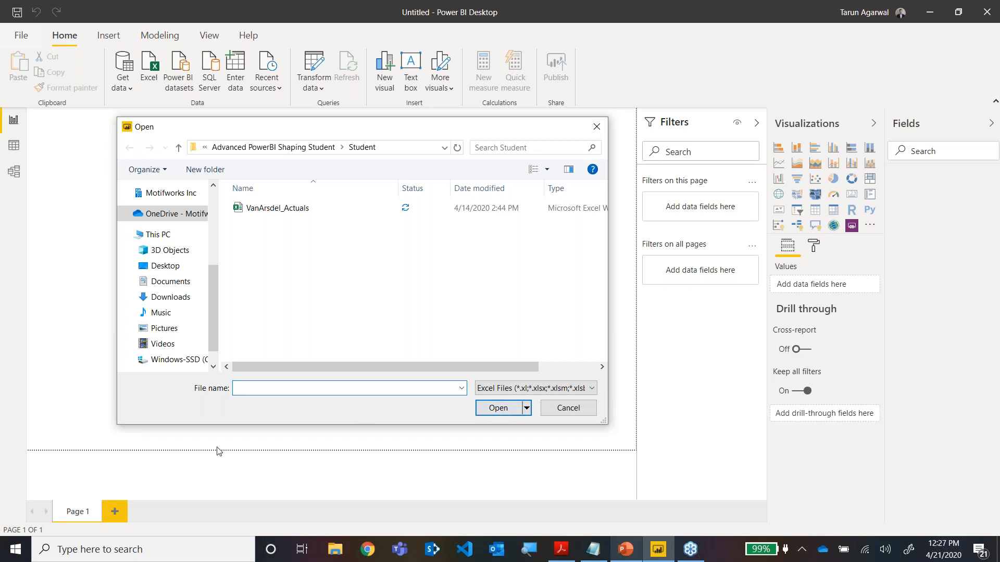
left_click(508, 411)
left_click(597, 126)
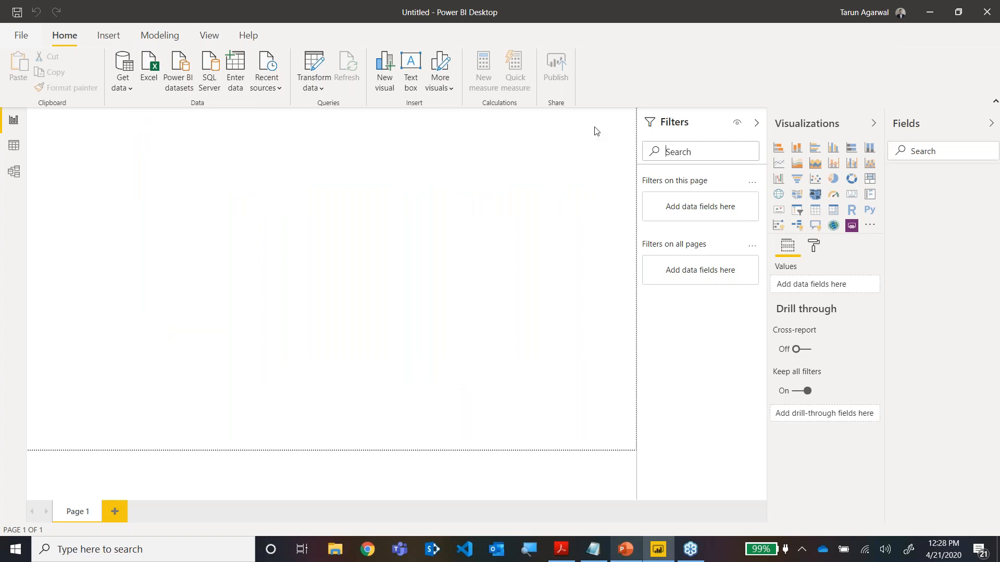
Connect to the VanArsdel_Actuals Excel workbook in the Student folder as a data source.
left_click(150, 71)
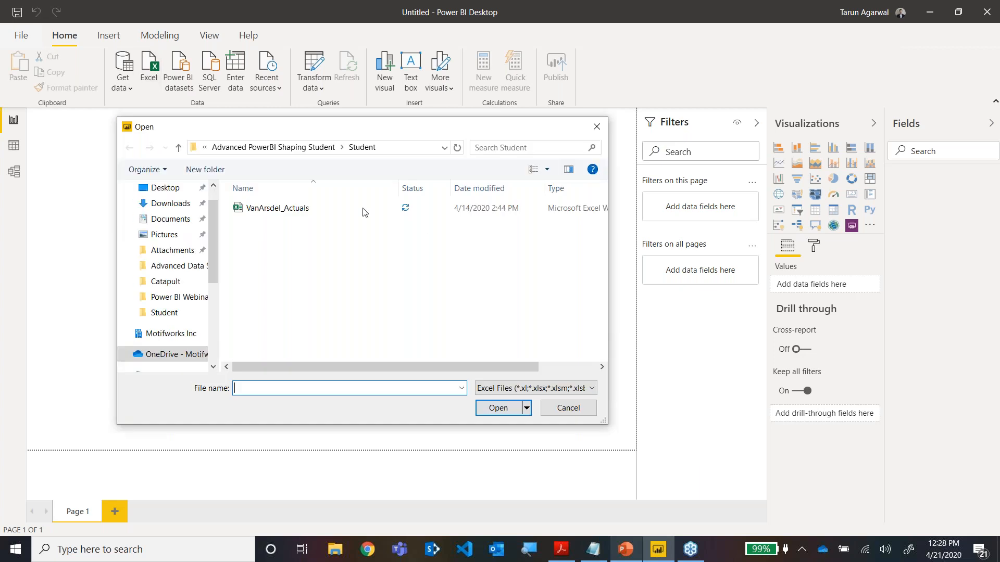
left_click(249, 208)
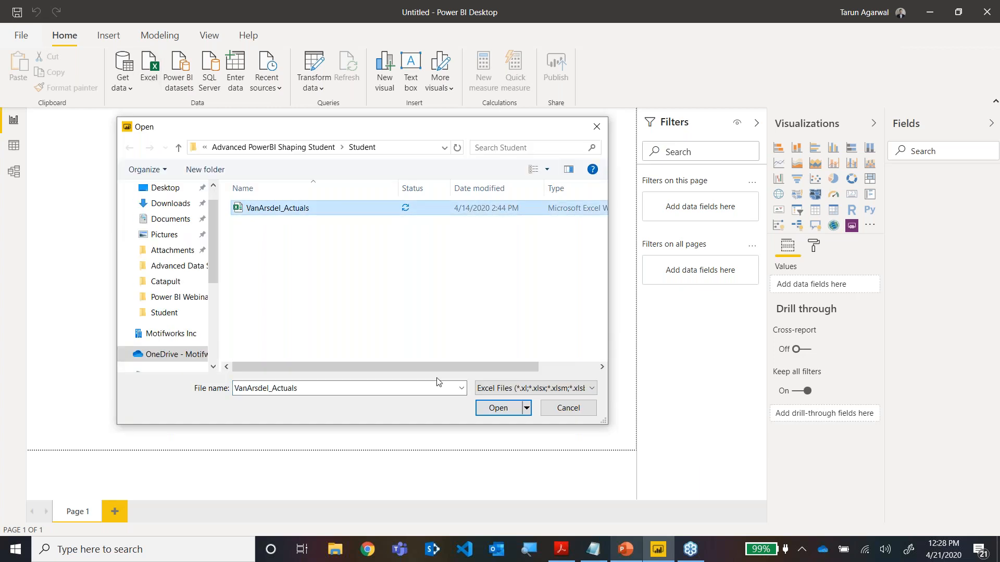
left_click(494, 408)
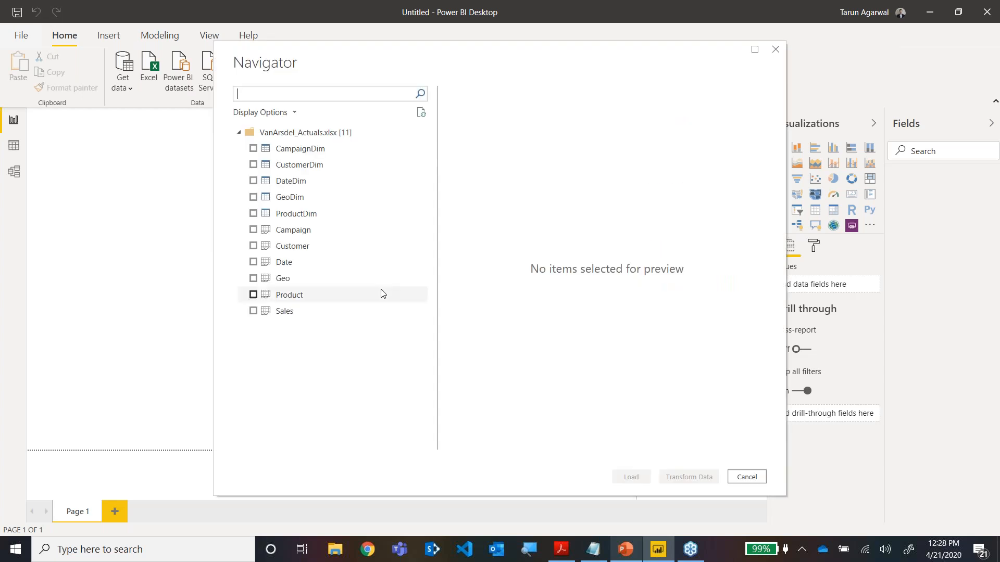
Choose the CampaignDim, CustomerDim, DateDim, GeoDim, ProductDim and Sales tables and bring them into Power Query Editor for transformation.
left_click(253, 149)
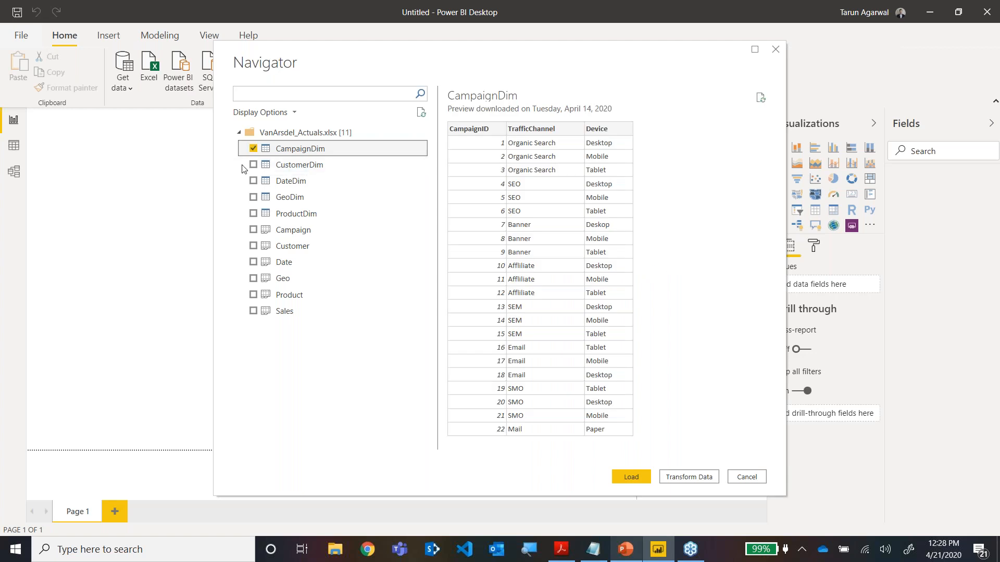
left_click(253, 165)
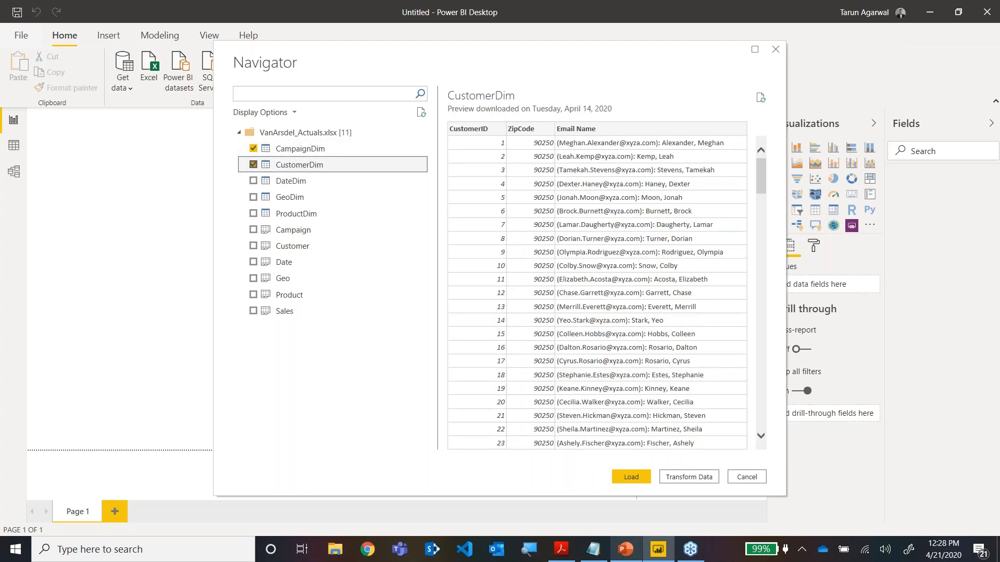
left_click(253, 181)
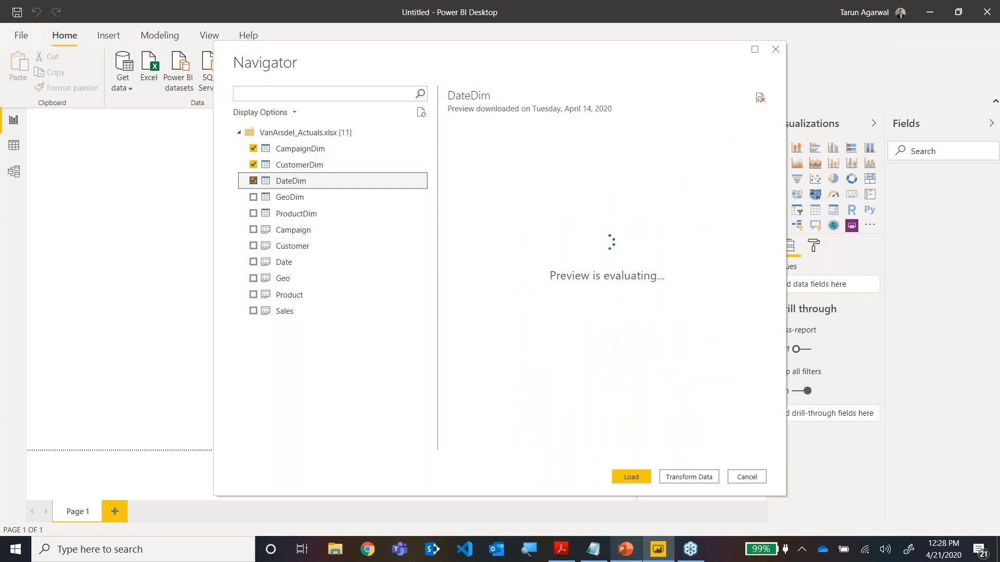
left_click(253, 197)
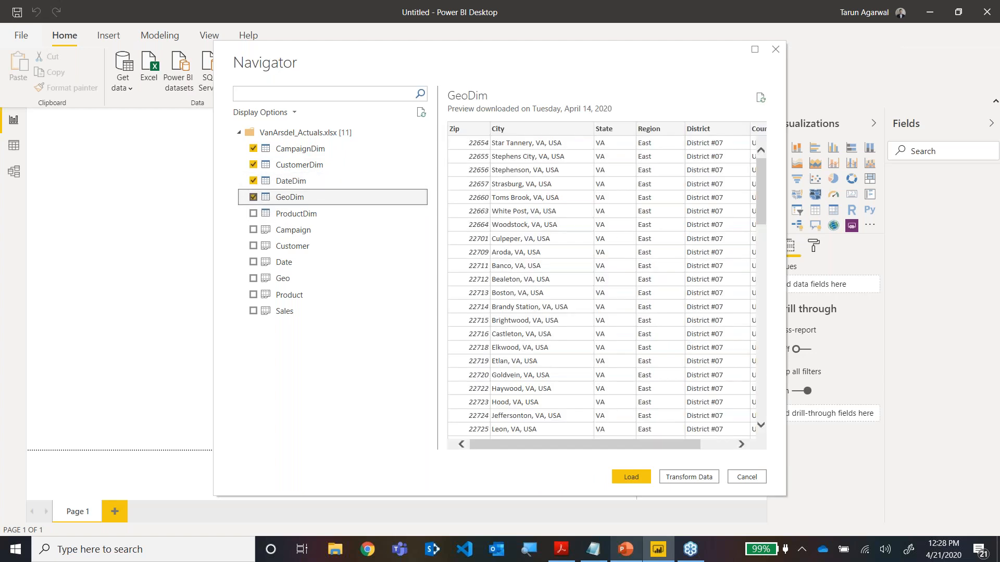
left_click(253, 214)
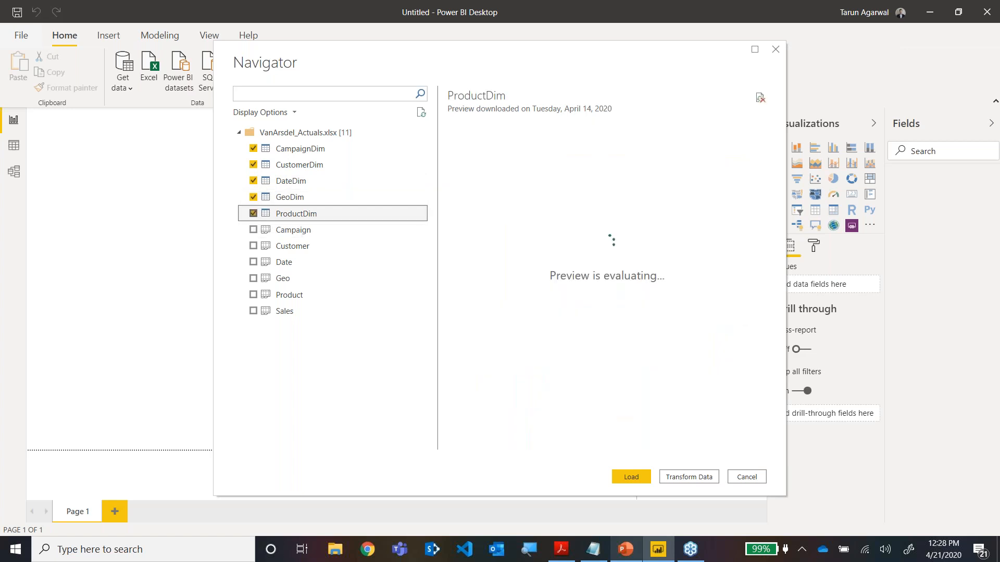
left_click(253, 311)
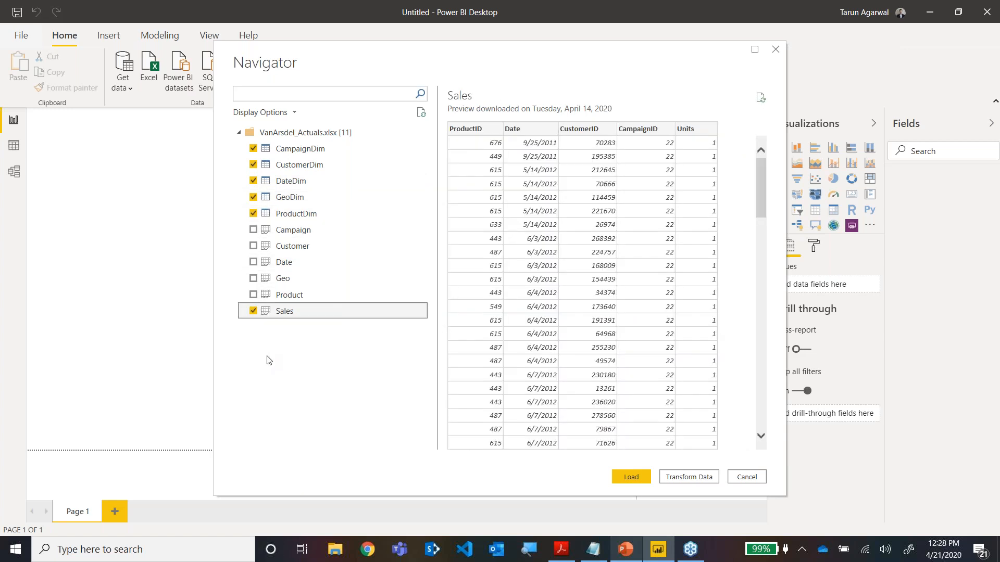
left_click(683, 480)
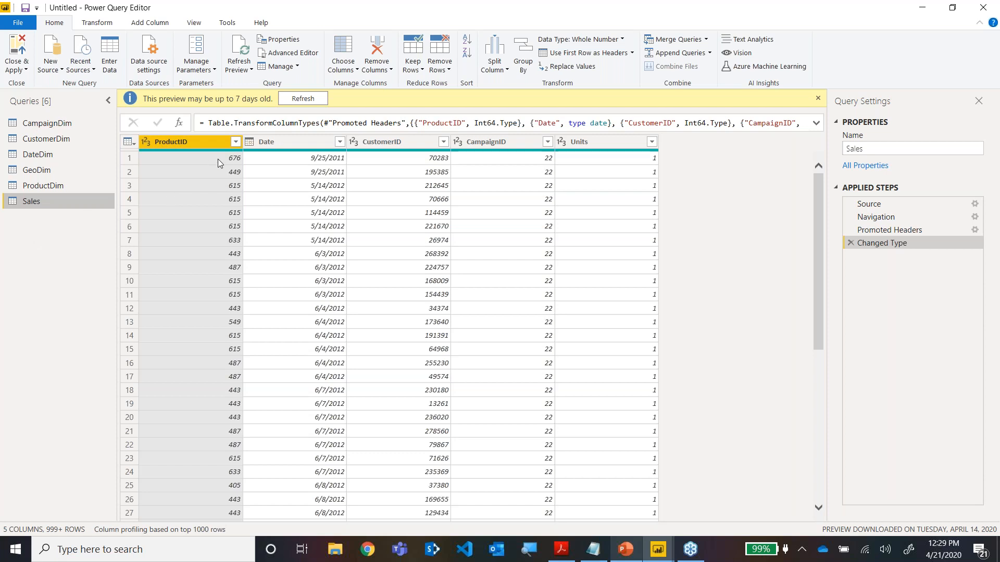
Set the Sales query's Date column to the Date type and GeoDim's Zip column to Text, replacing the current conversion.
left_click(250, 141)
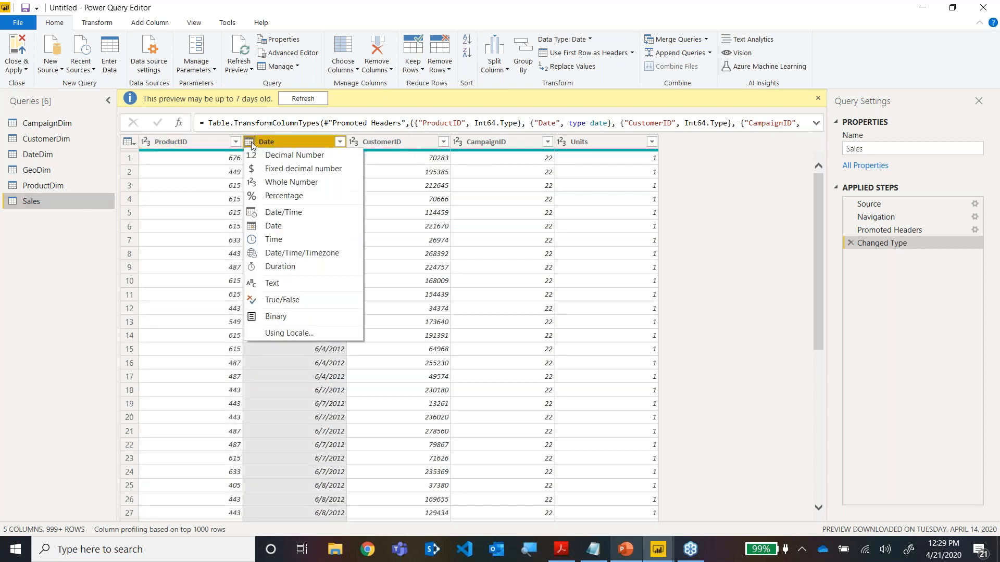
left_click(283, 226)
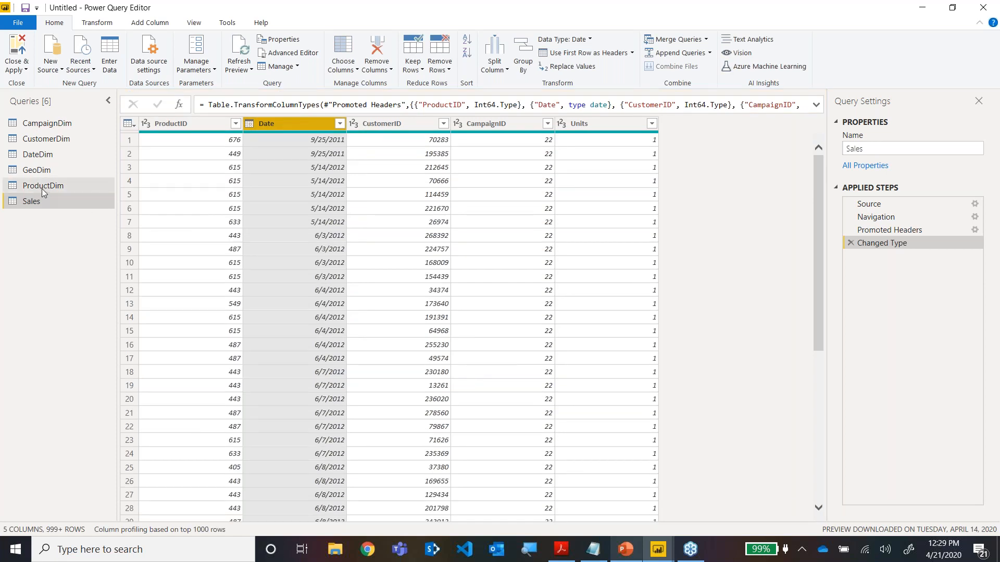
left_click(42, 171)
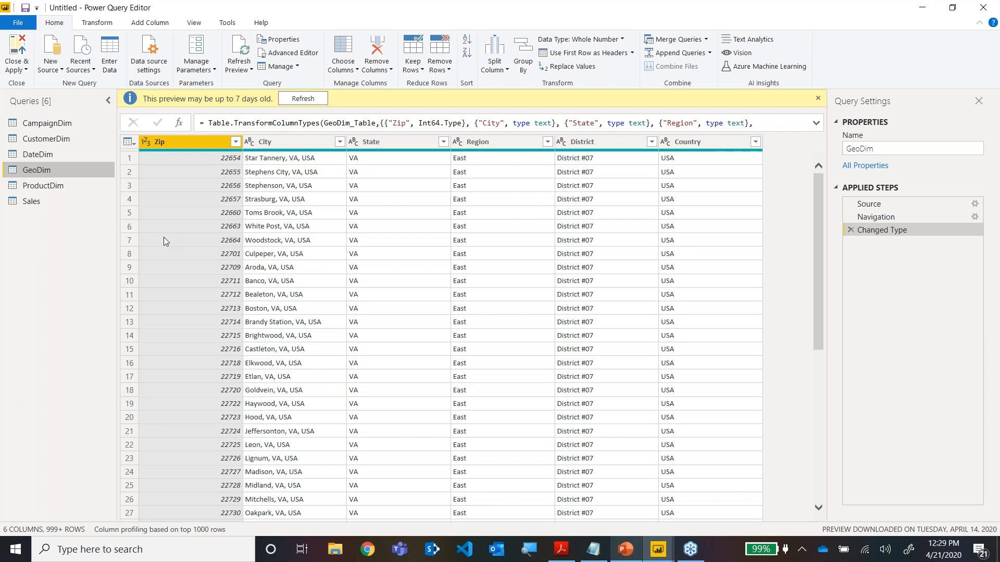
left_click(144, 143)
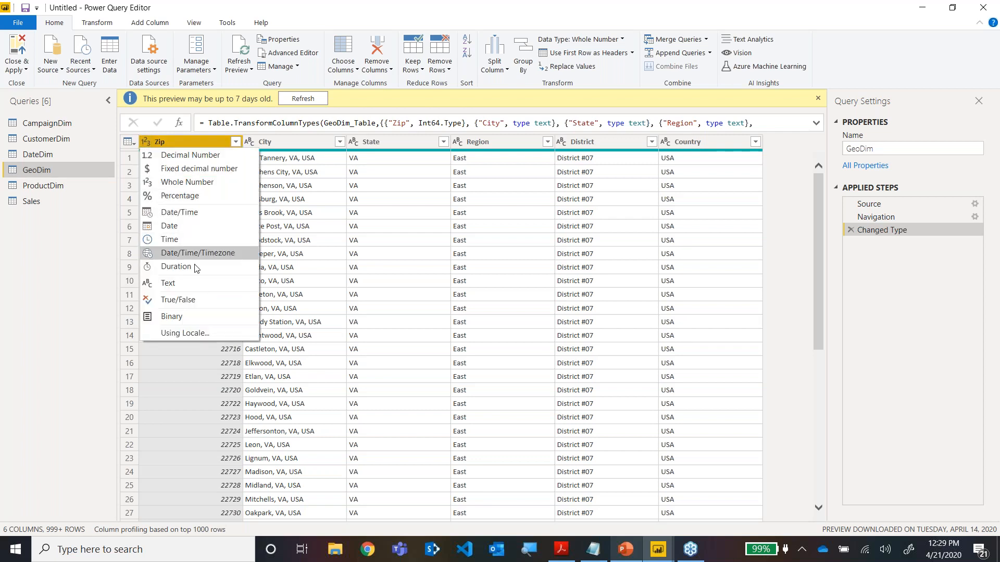
left_click(183, 282)
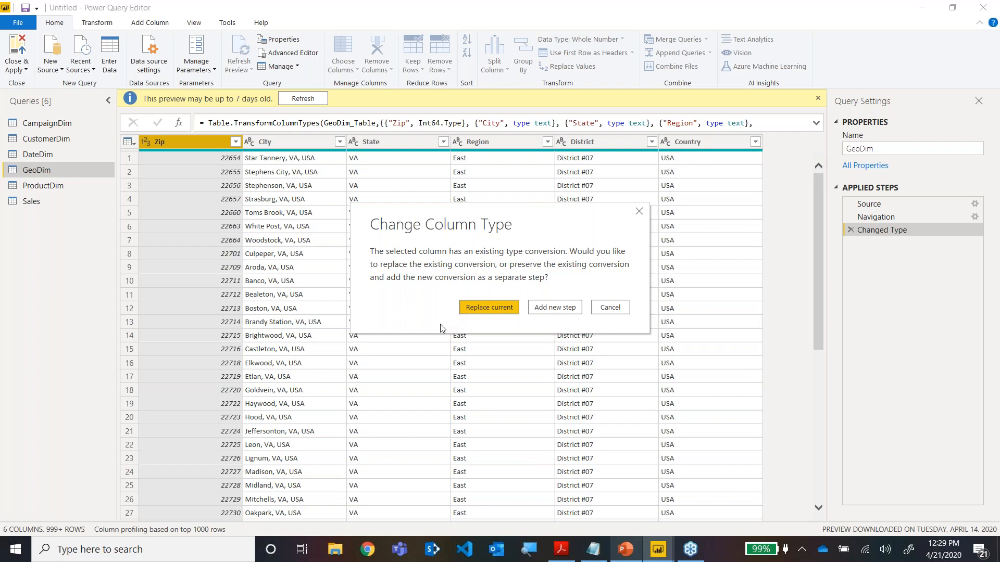
left_click(477, 312)
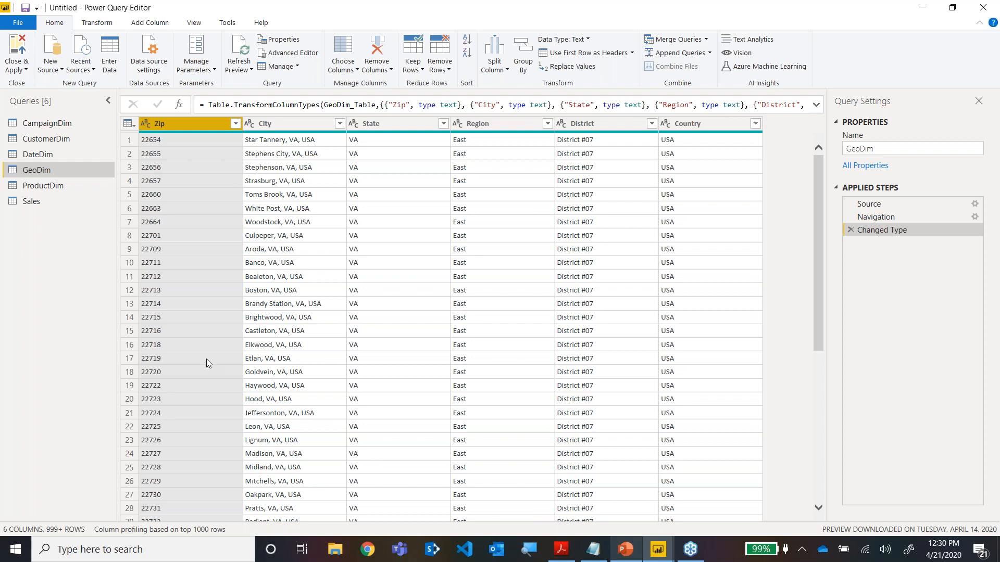
Look over the DateDim query and change CustomerDim's ZipCode column to Text, replacing the current conversion.
left_click(39, 159)
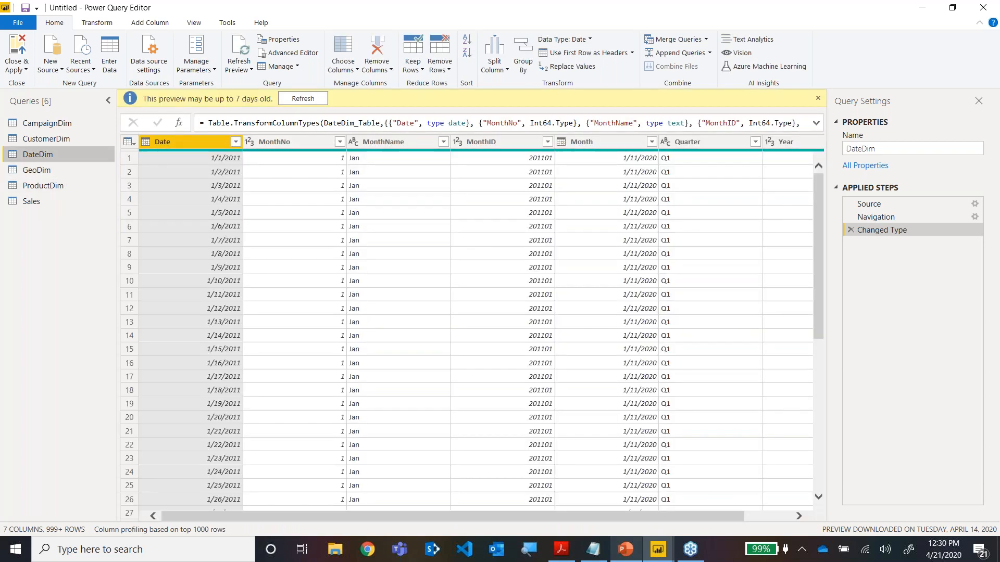
left_click(51, 143)
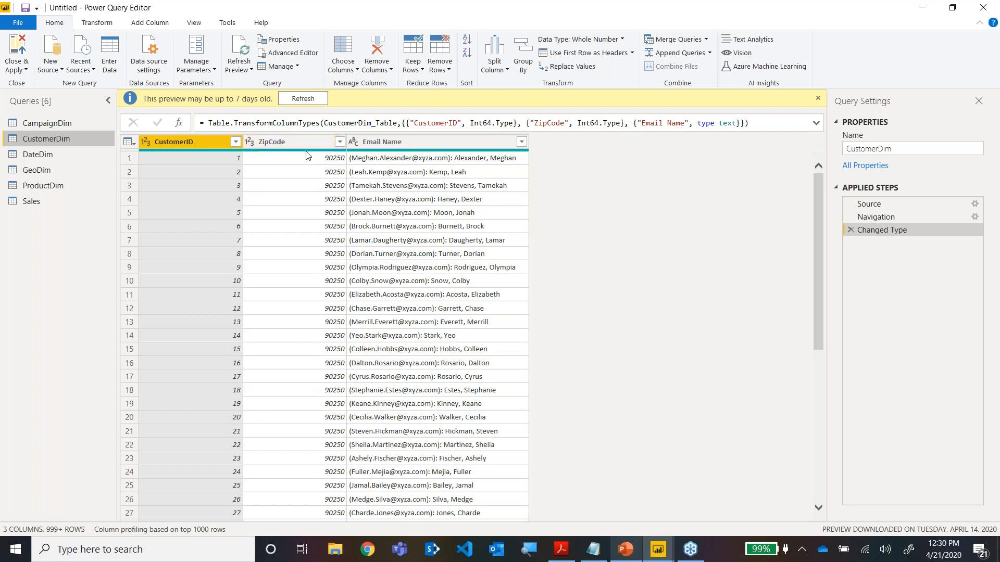
left_click(250, 142)
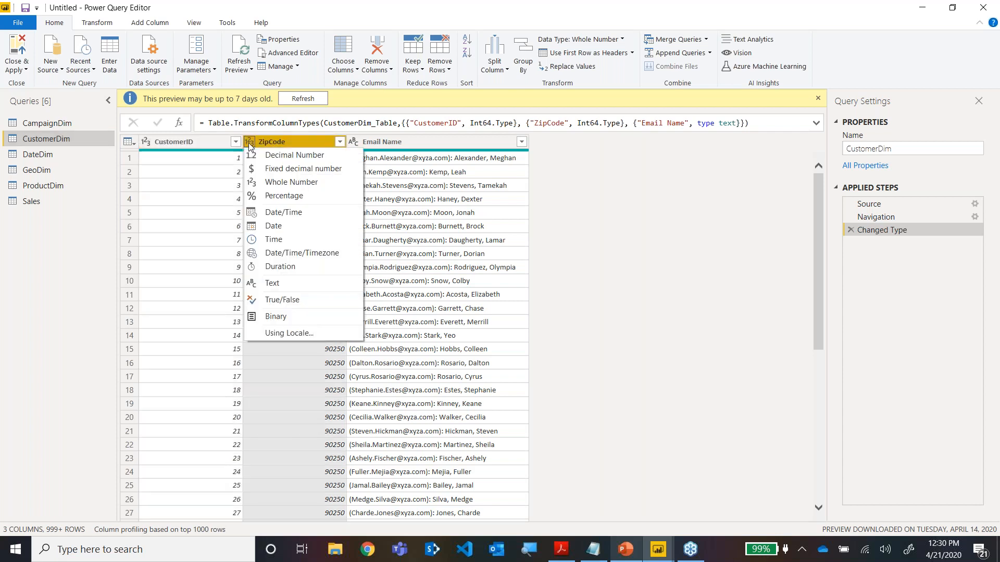
left_click(271, 283)
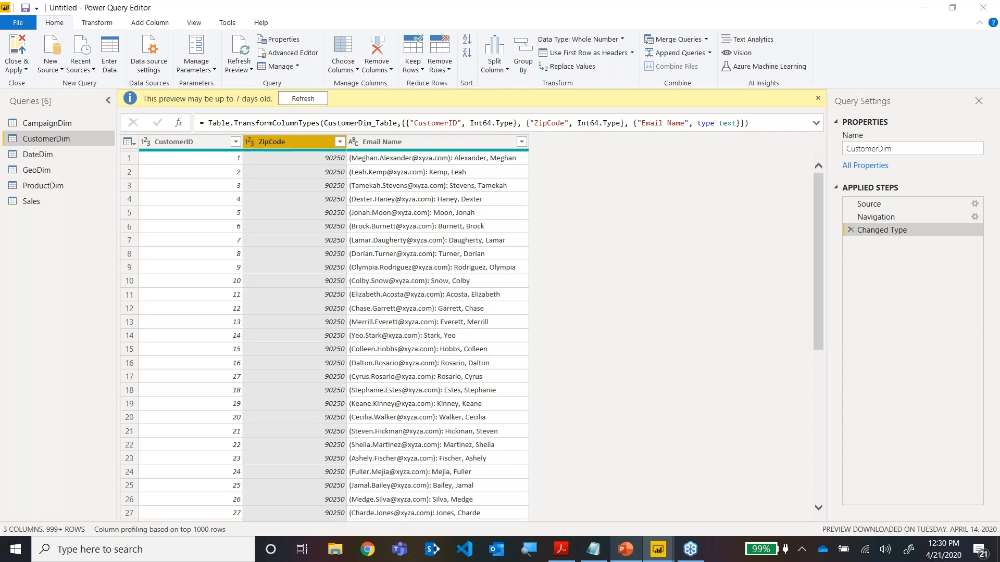
left_click(475, 310)
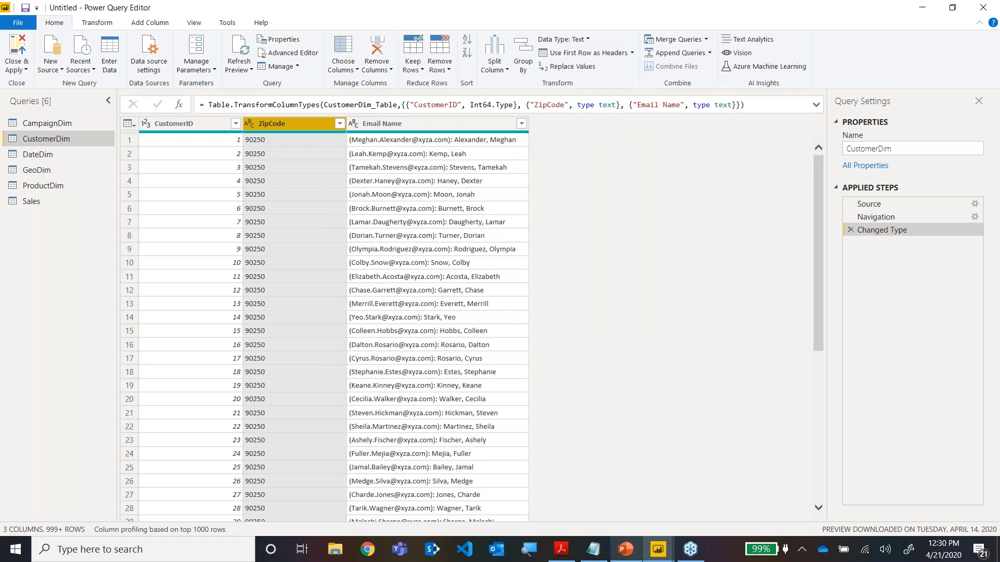
Review the CampaignDim and ProductDim queries, check the Granularity & Multiple Fact slide in PowerPoint, and return to Power Query Editor.
left_click(55, 124)
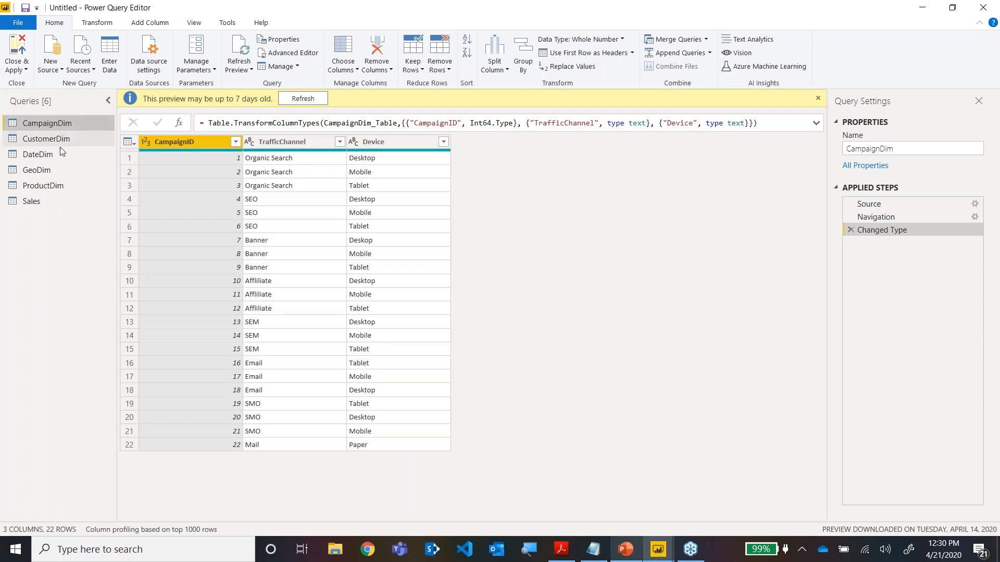
left_click(54, 184)
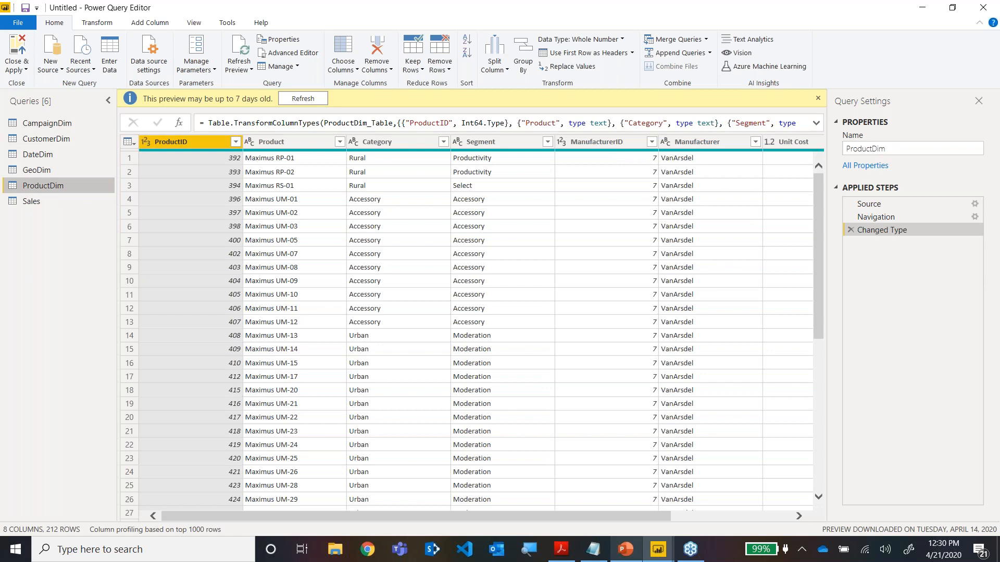
left_click(625, 551)
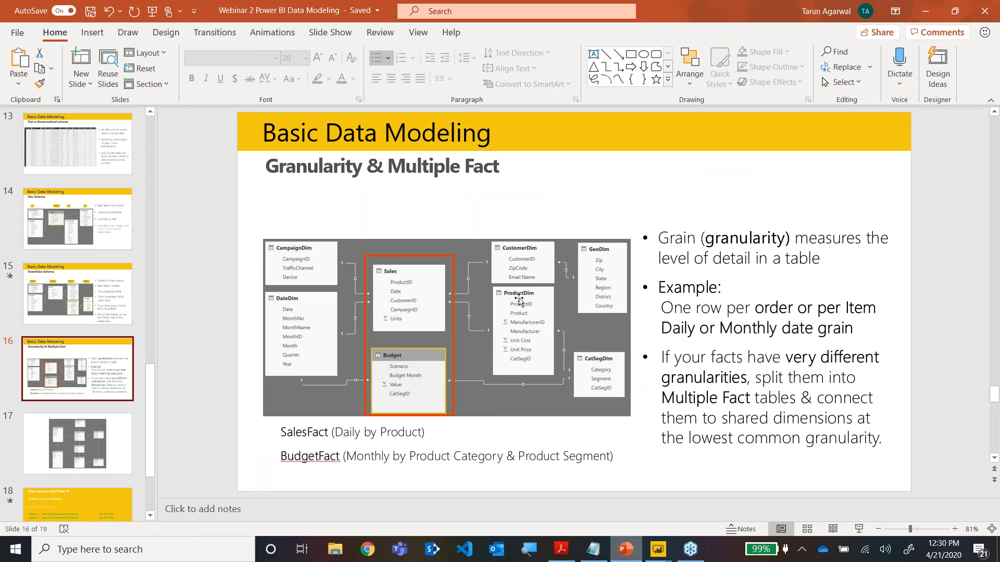
mouse_move(658, 550)
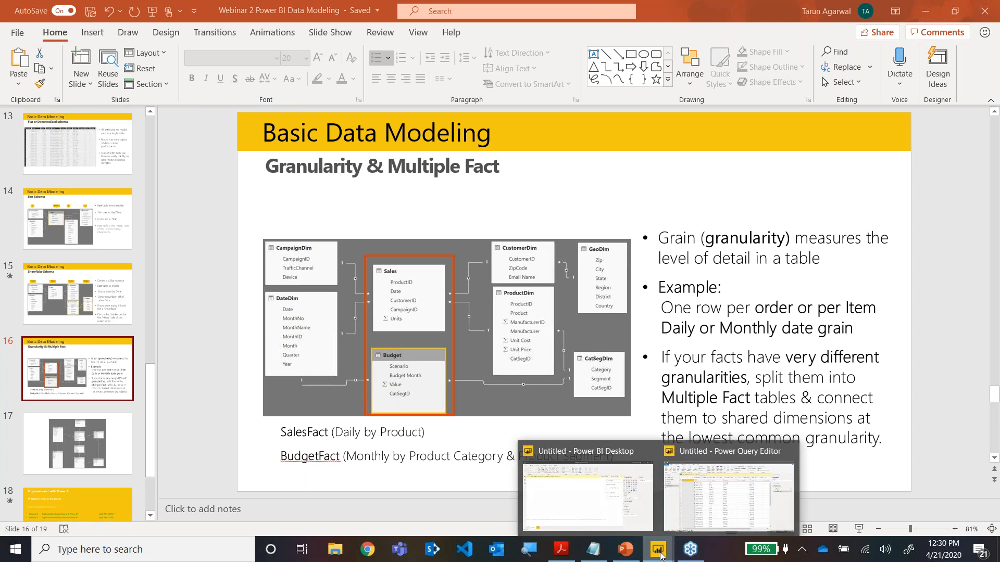
left_click(705, 503)
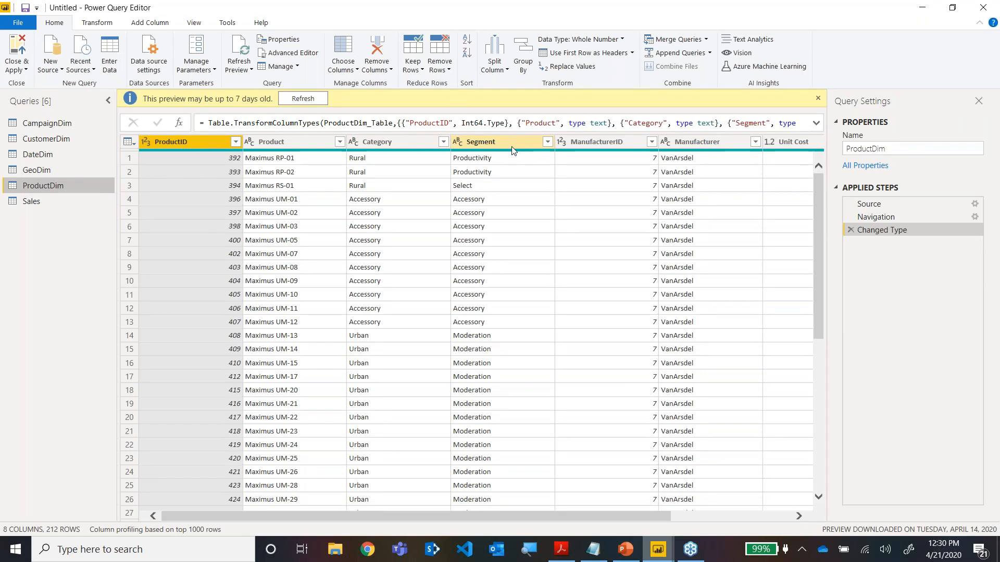
Duplicate the ProductDim query and rename the copy as CatSegDim.
right_click(47, 189)
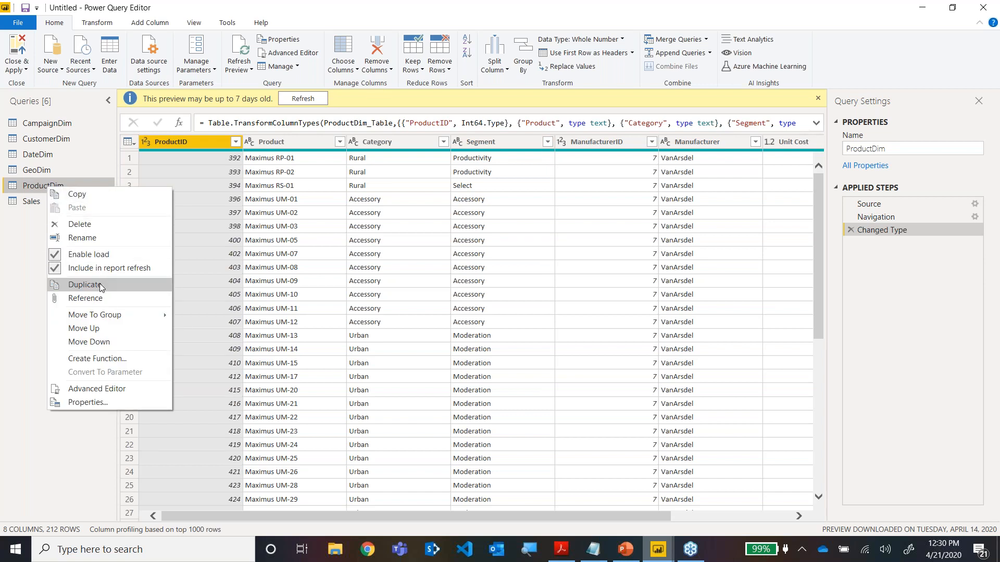
left_click(101, 288)
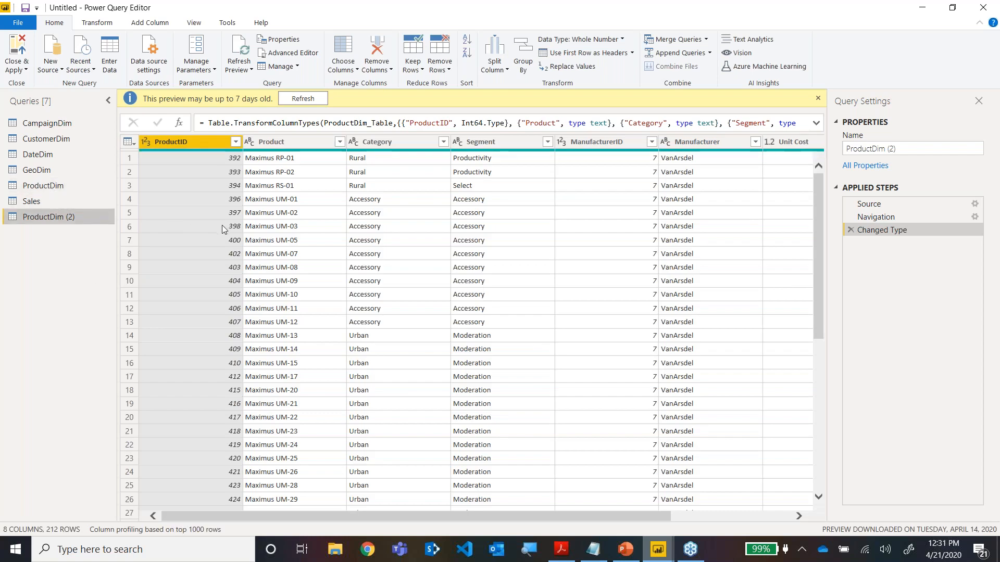
double_click(73, 216)
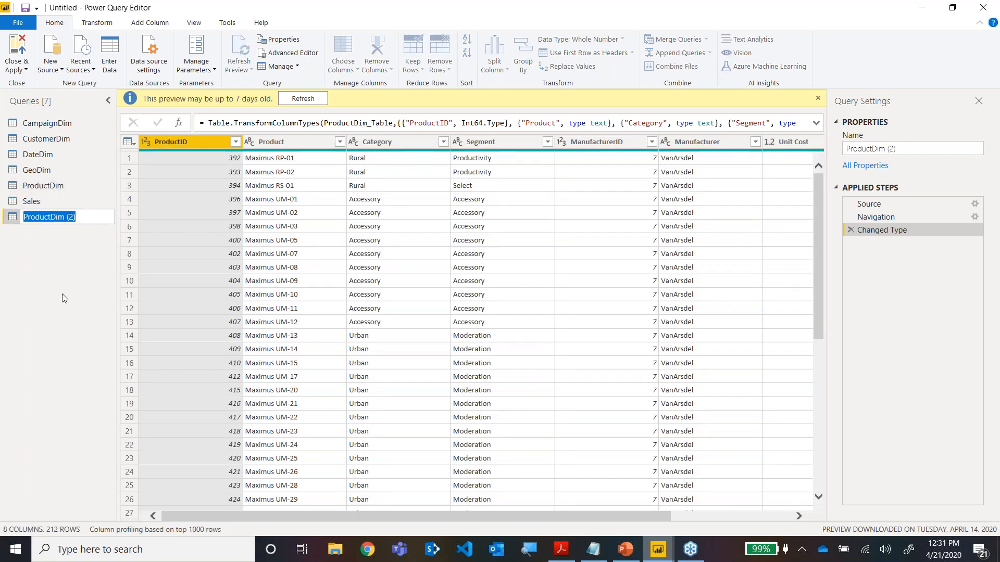
type("CatSegDim")
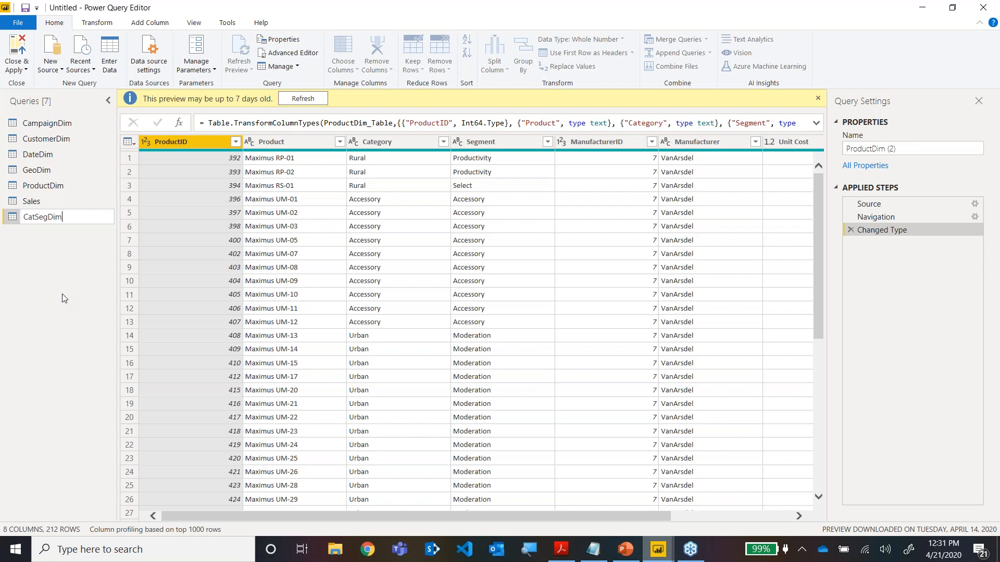
key("Return")
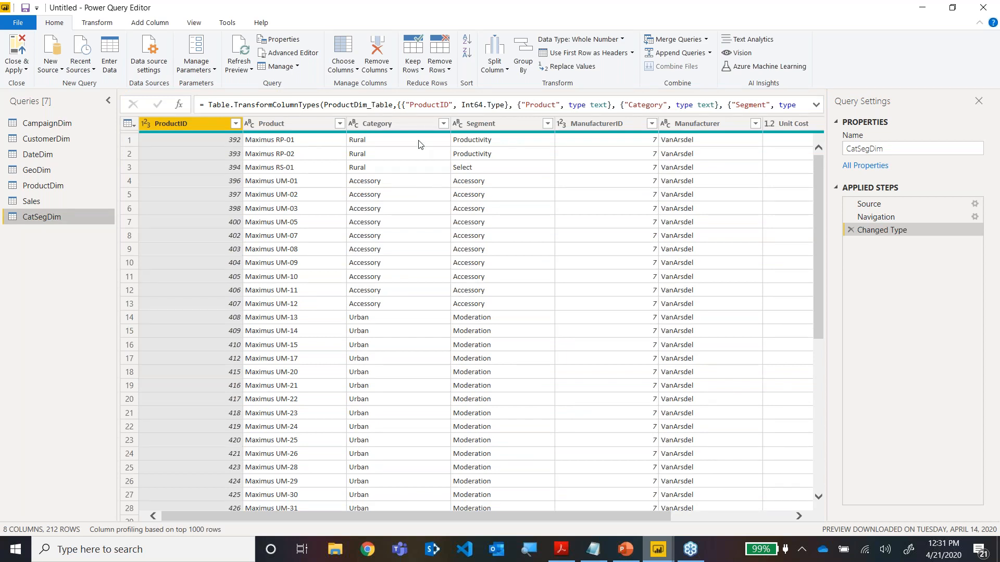
Keep only the Category and Segment columns in the CatSegDim query, removing all other columns.
left_click(389, 132)
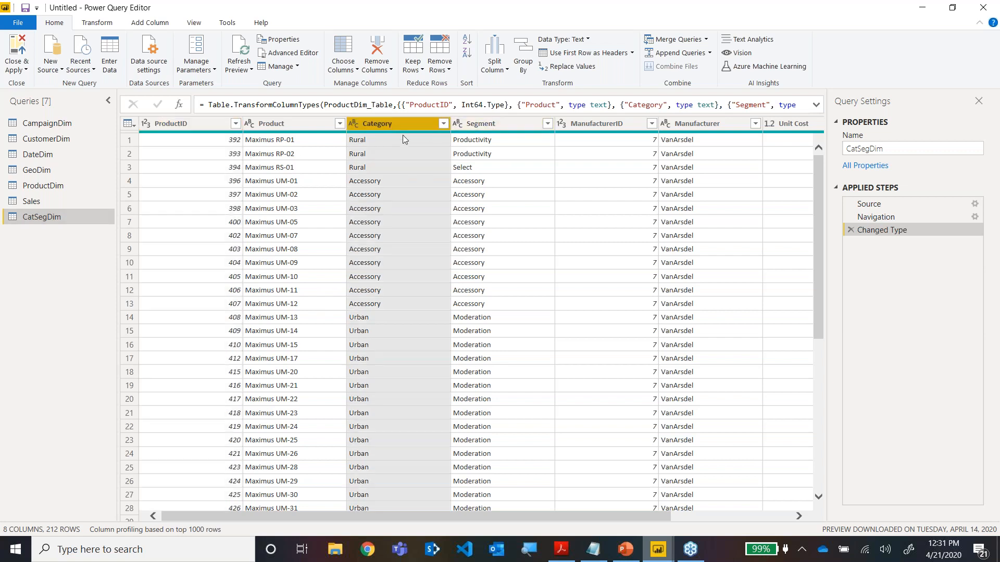
left_click(492, 128, "ctrl")
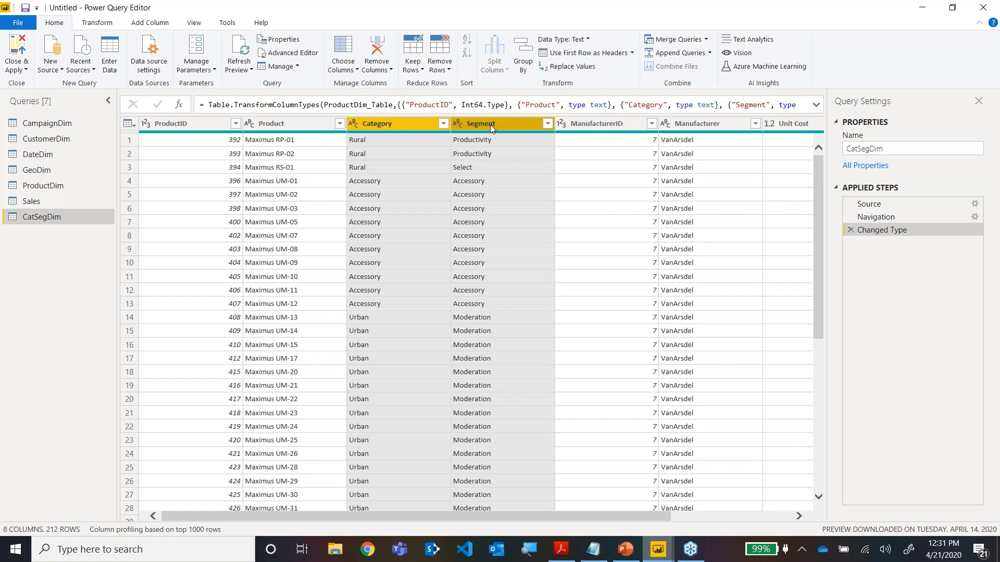
right_click(492, 128)
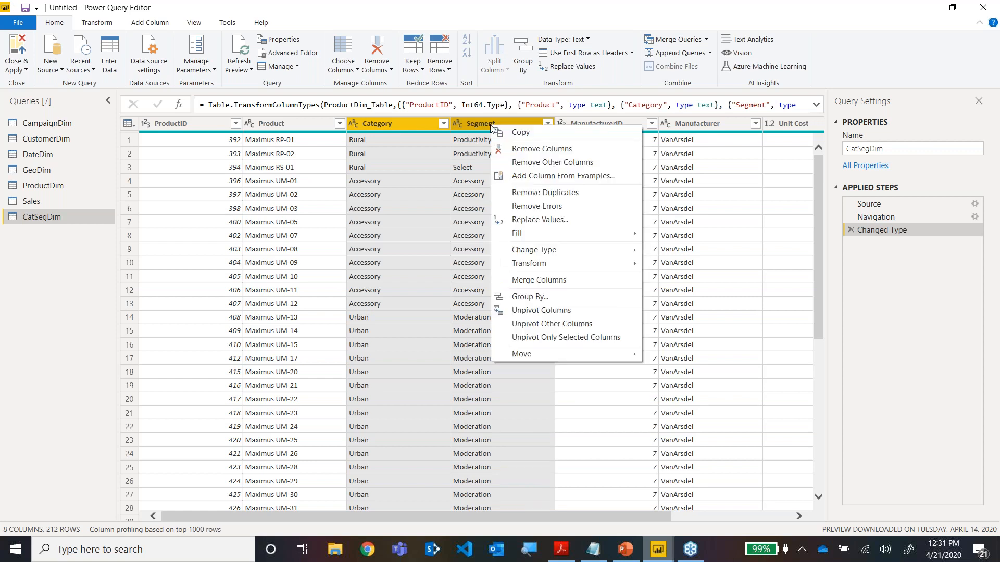
left_click(520, 161)
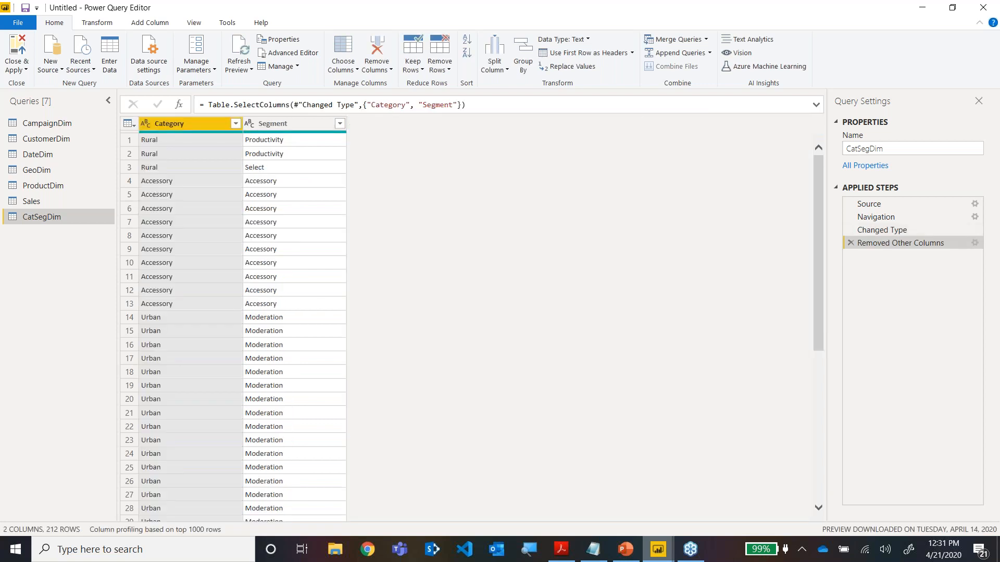
Compare CatSegDim with ProductDim, and remove duplicate rows from CatSegDim based on Category and Segment together.
left_click(60, 187)
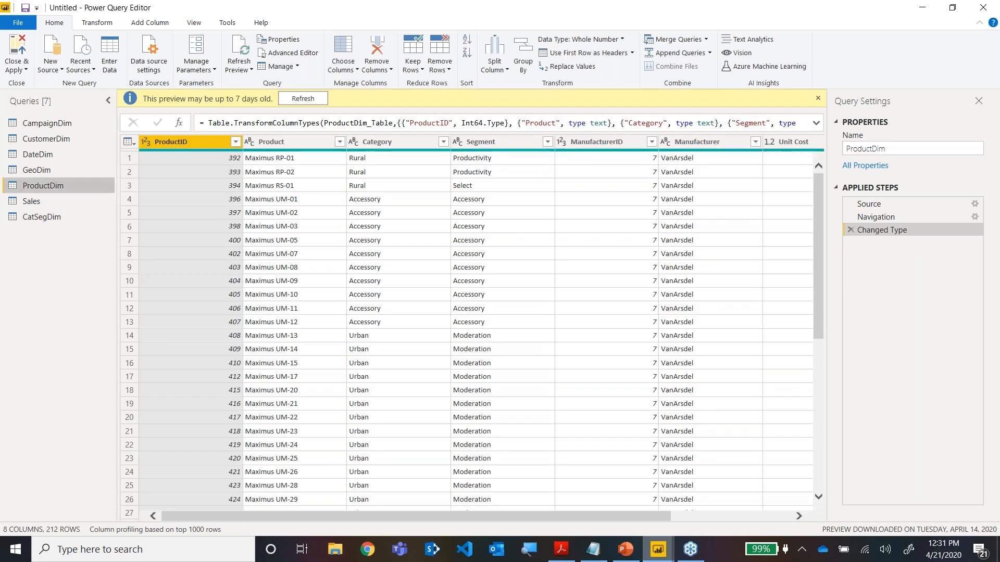
left_click(41, 219)
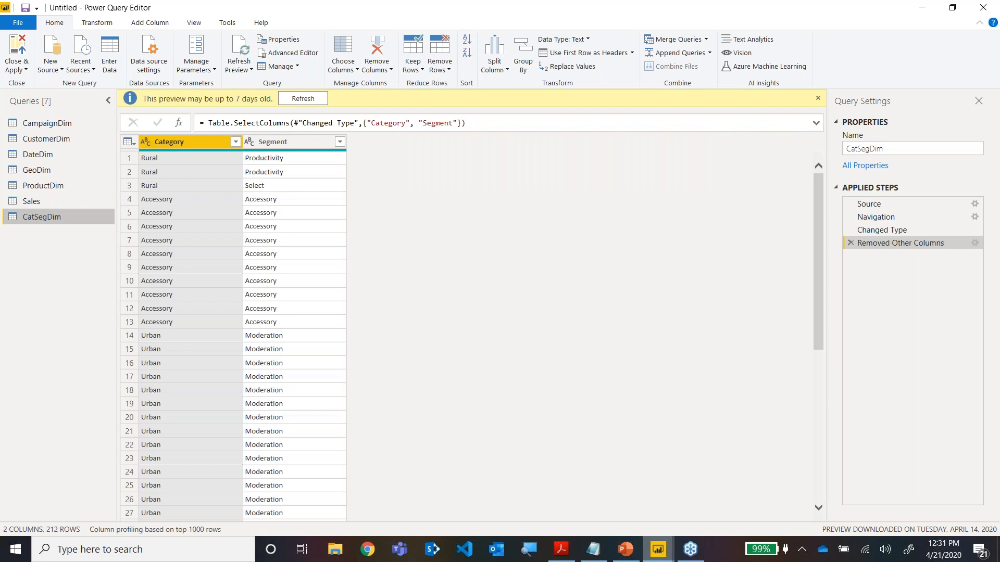
left_click(169, 159)
left_click(169, 171)
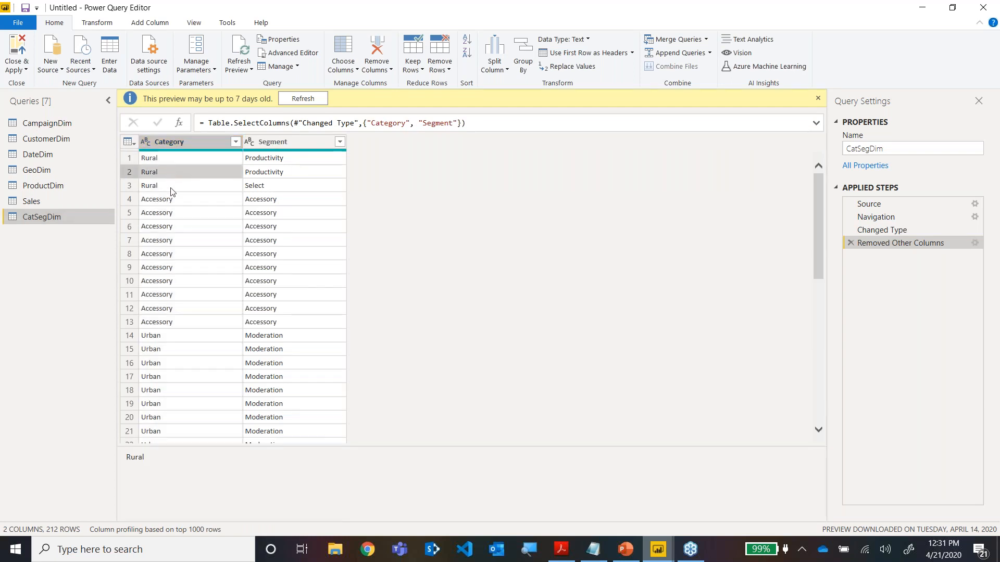
left_click(171, 188)
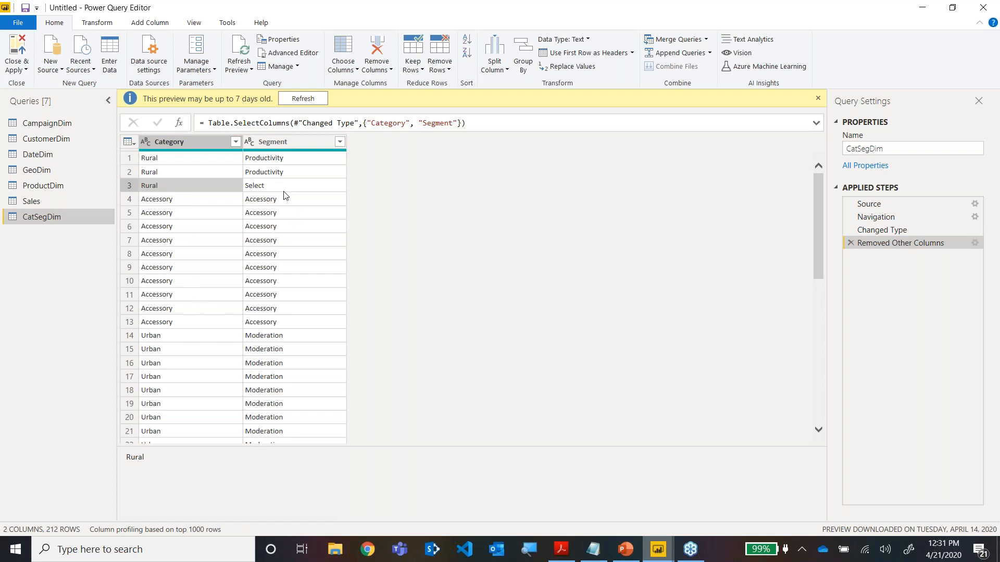
left_click(212, 142)
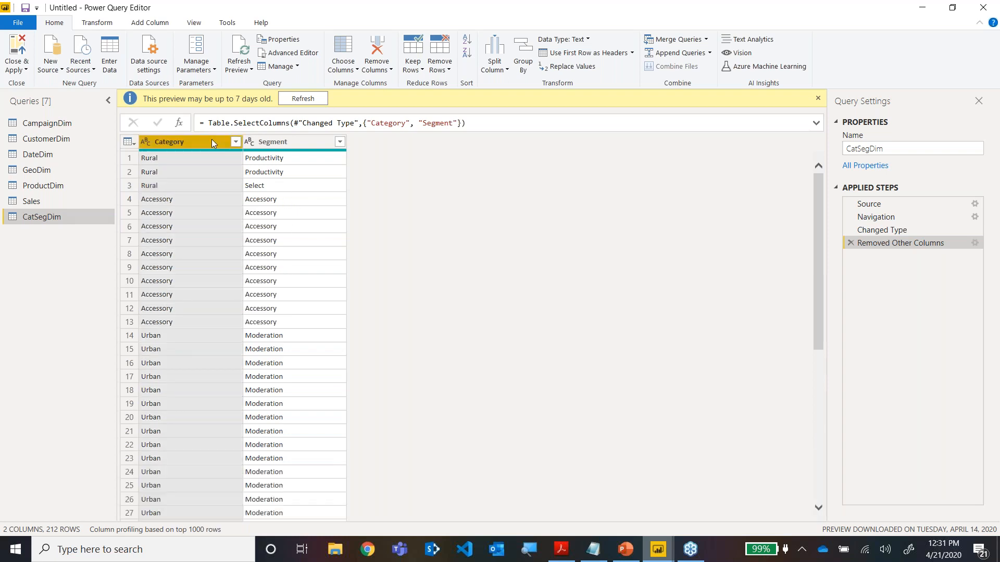
left_click(270, 142, "ctrl")
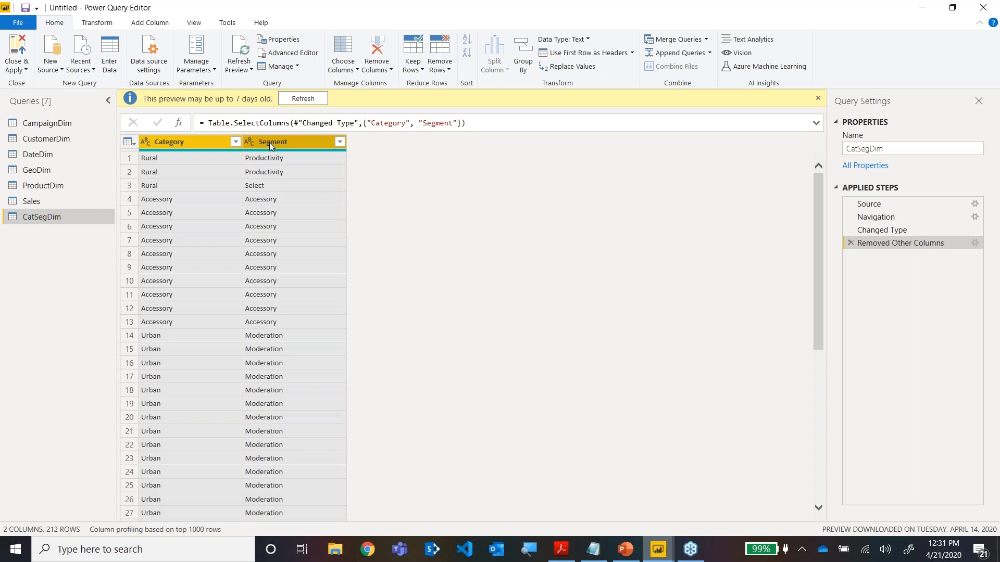
left_click(270, 142)
left_click(215, 142)
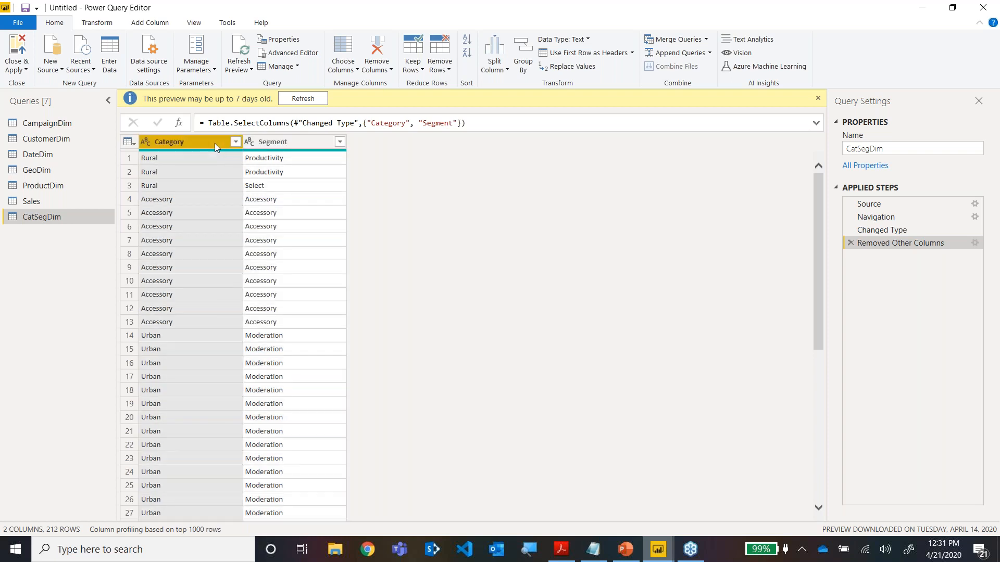
left_click(261, 143, "ctrl")
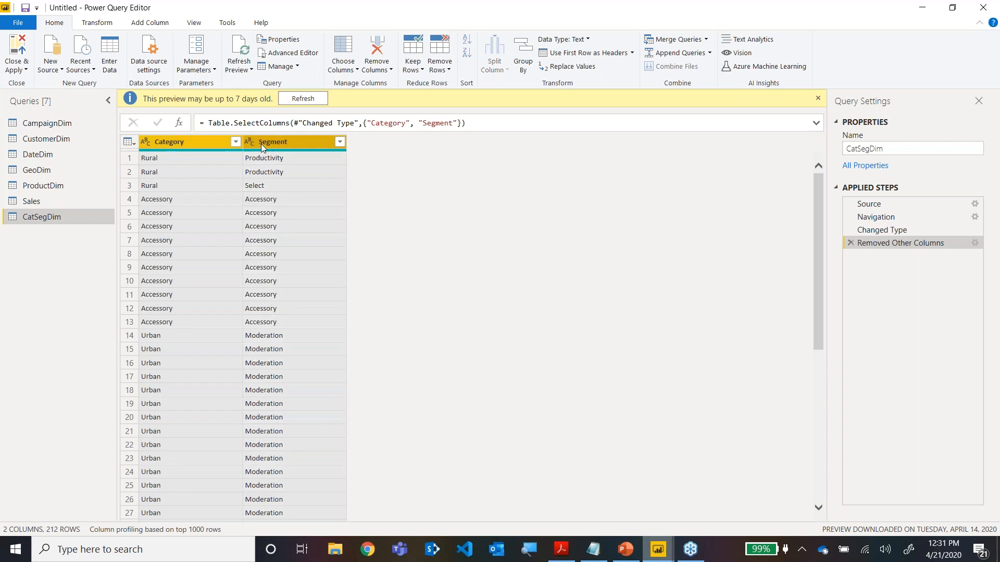
right_click(261, 144)
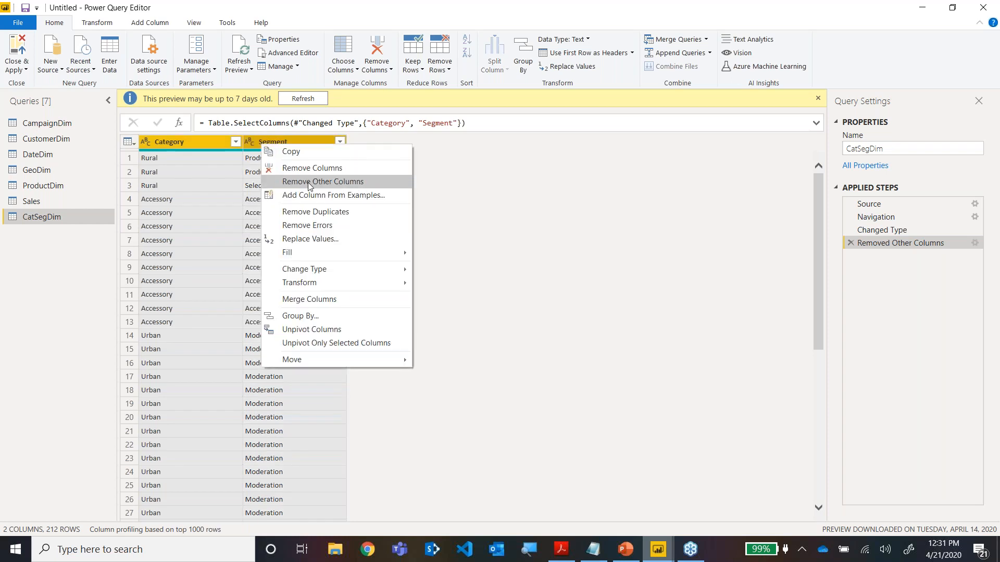
left_click(313, 213)
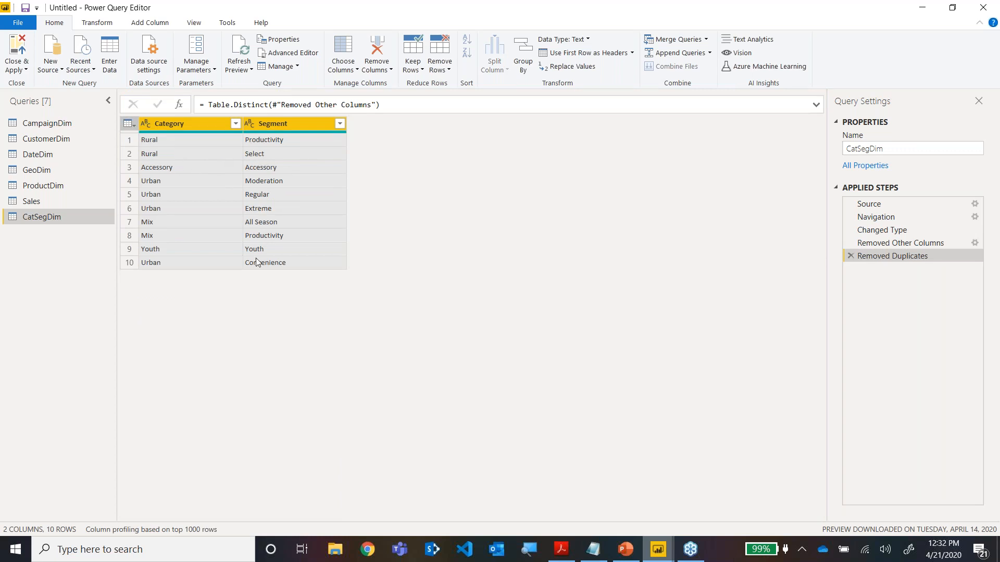
Add an index column starting from 1 to the CatSegDim query.
left_click(292, 138)
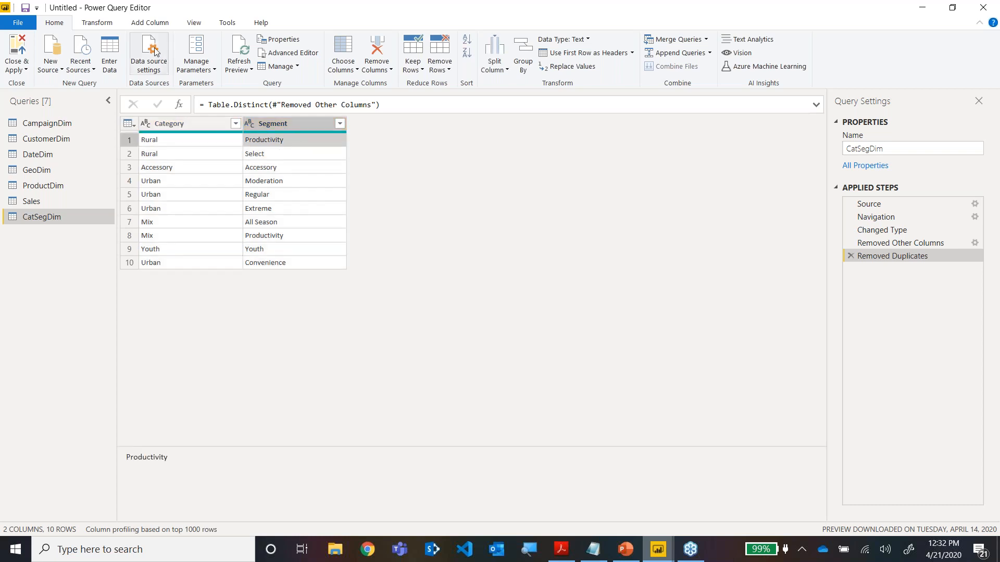
left_click(163, 23)
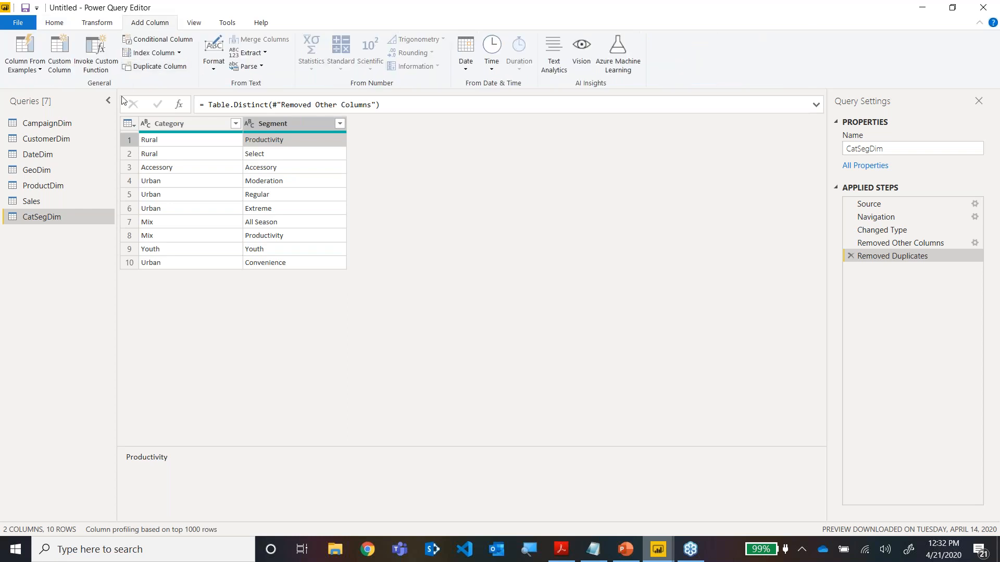
left_click(177, 54)
left_click(165, 82)
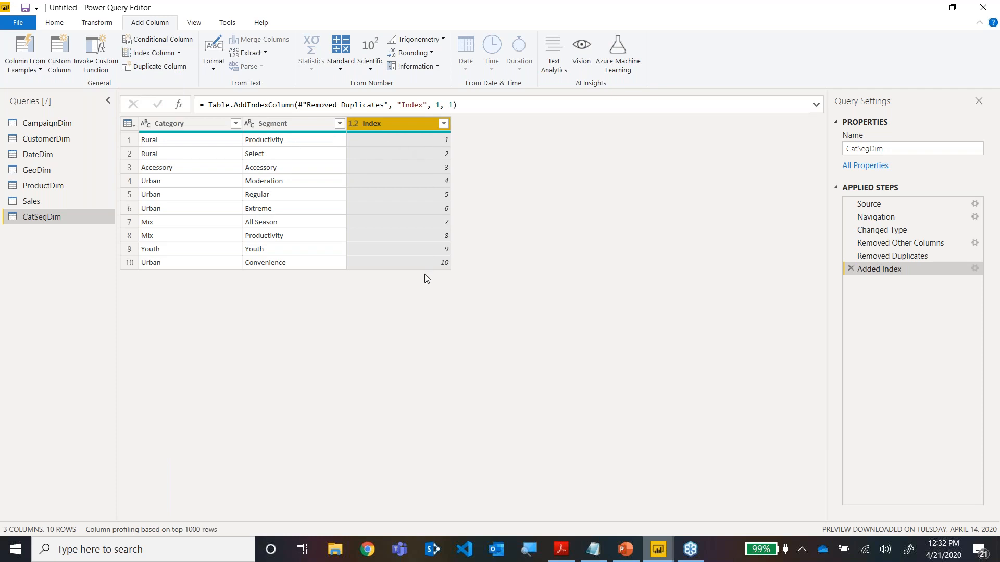
Rename CatSegDim's index column as CatSegID and move it in front of the Category column.
double_click(379, 127)
type("CatSegID")
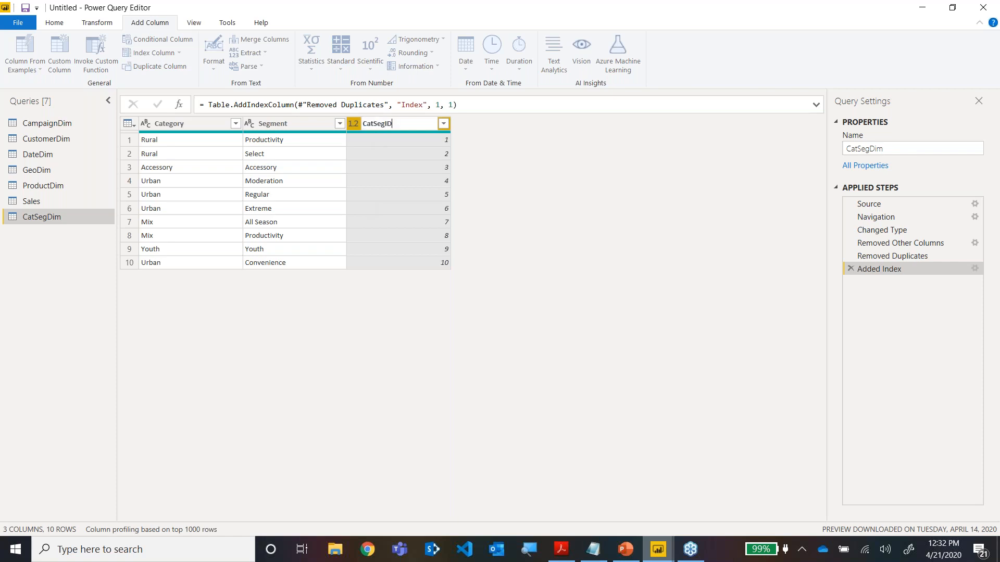
key("Return")
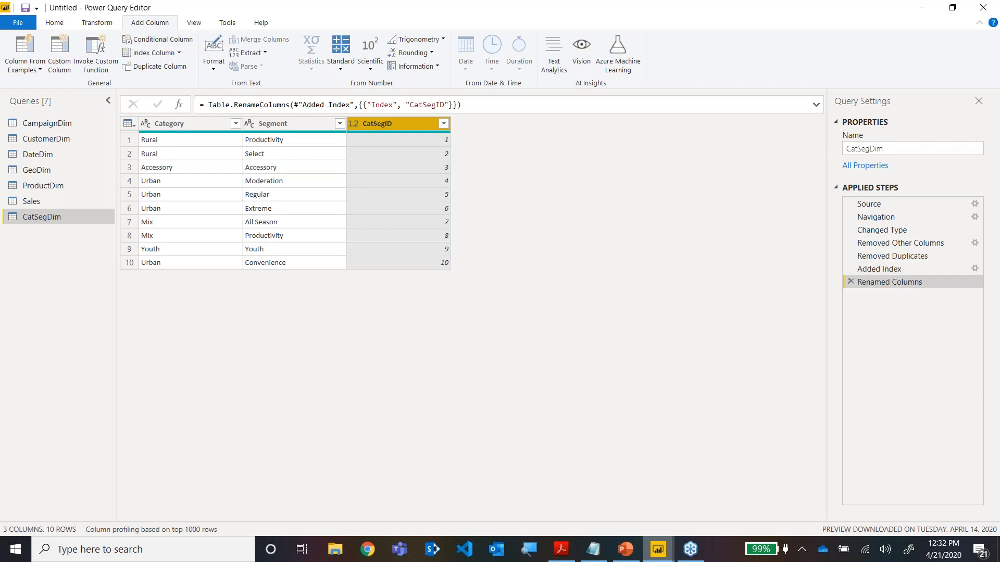
left_click_drag(395, 123, 182, 125)
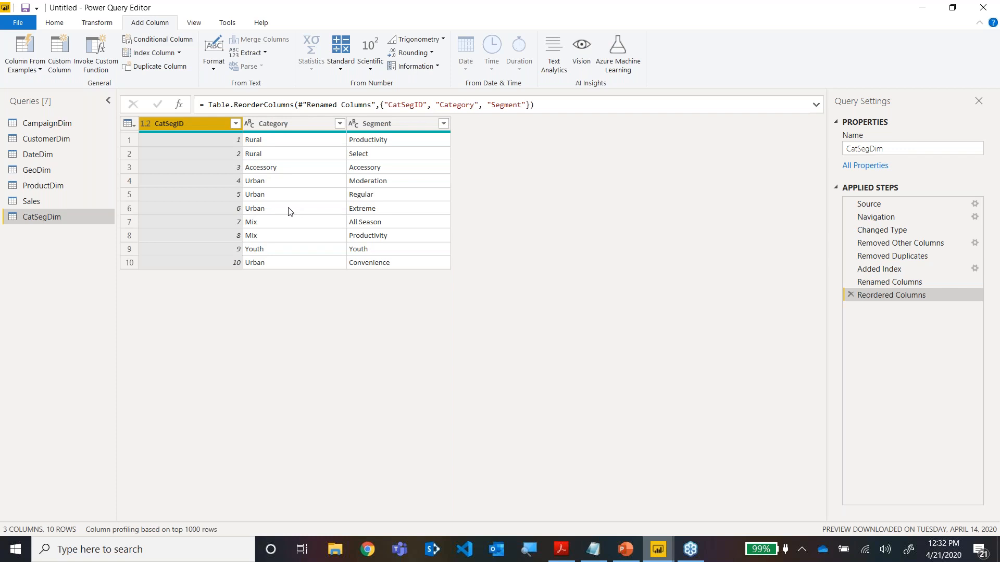
Check ProductDim against the Granularity & Multiple Fact slide in PowerPoint, and return to Power Query Editor to view CatSegDim.
left_click(46, 187)
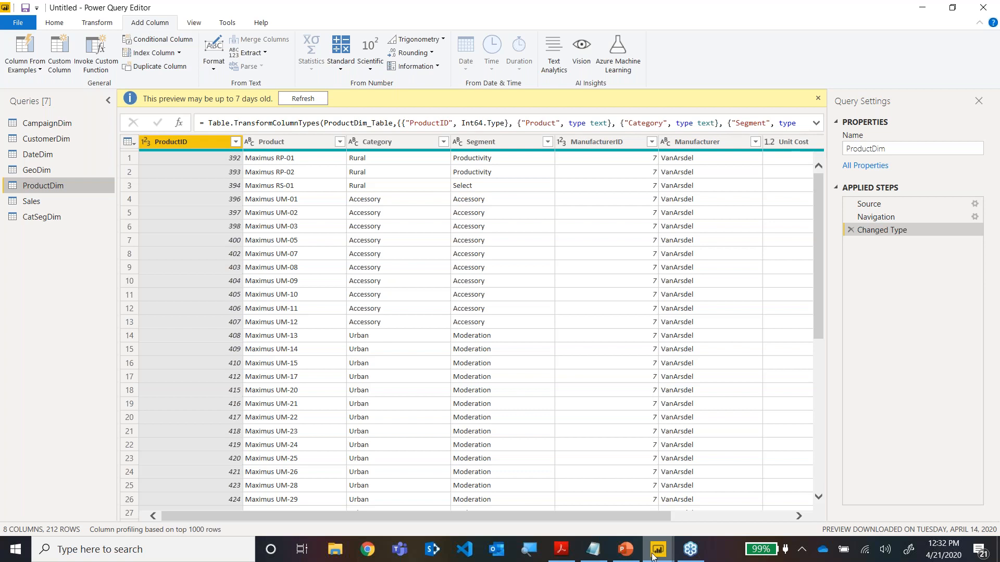
left_click(629, 550)
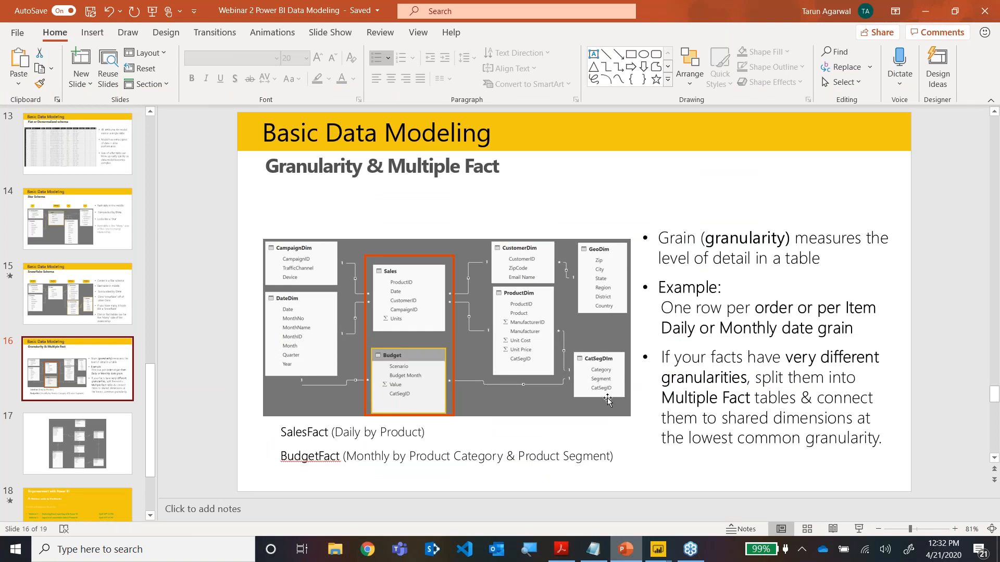
key("alt+Tab")
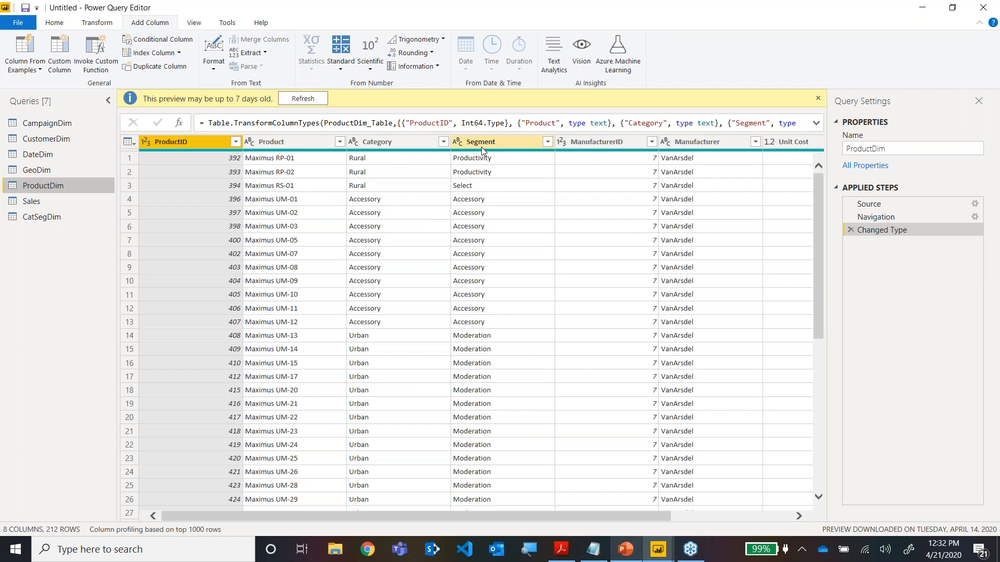
left_click(55, 216)
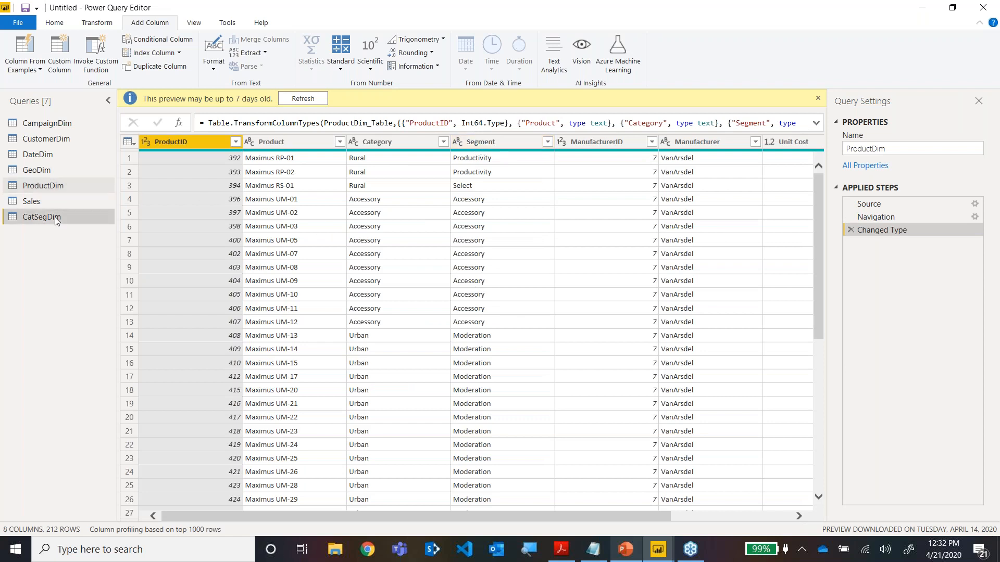
Merge CatSegDim into the ProductDim query with a Left Outer join, matching on the Category and Segment columns.
left_click(52, 185)
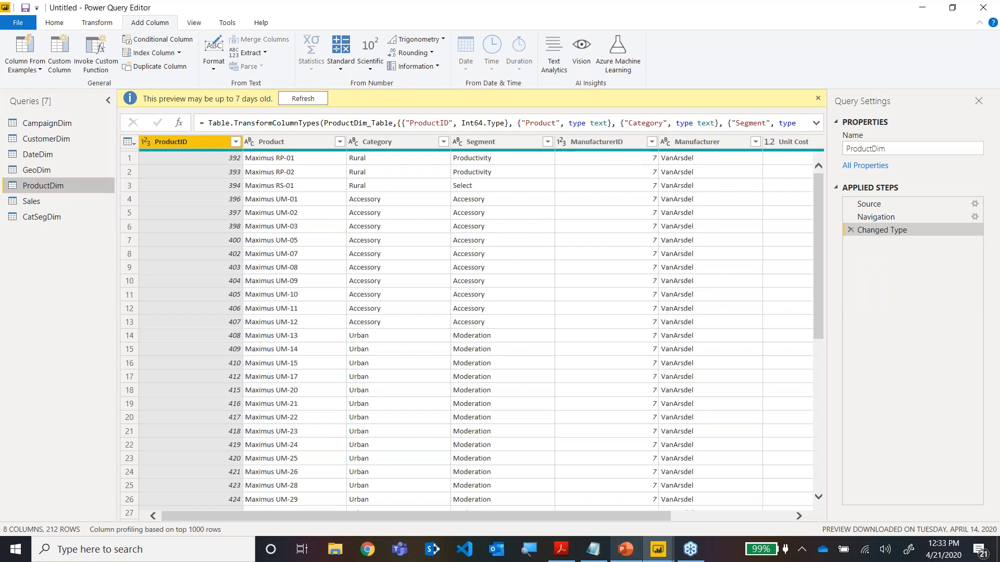
left_click(61, 26)
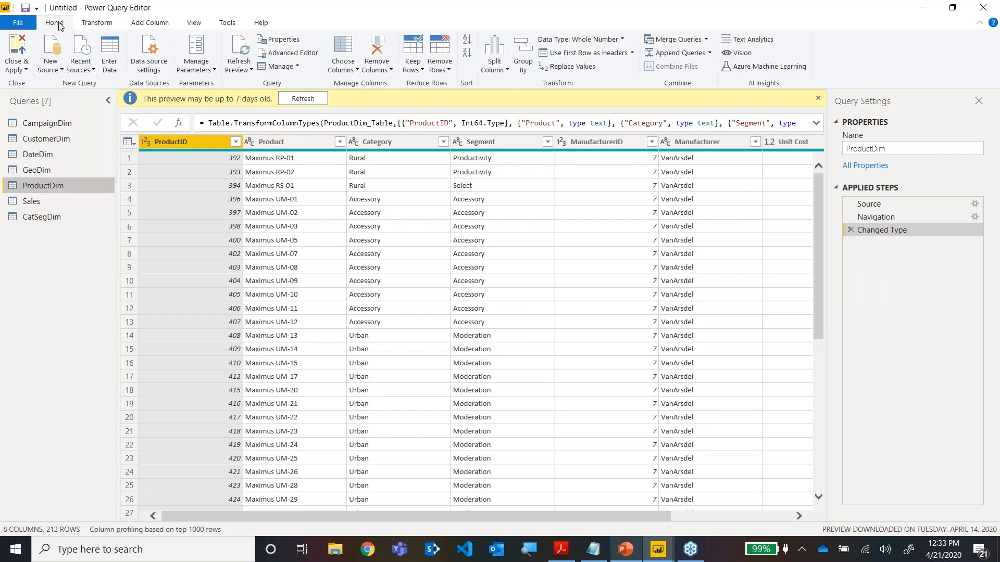
left_click(706, 42)
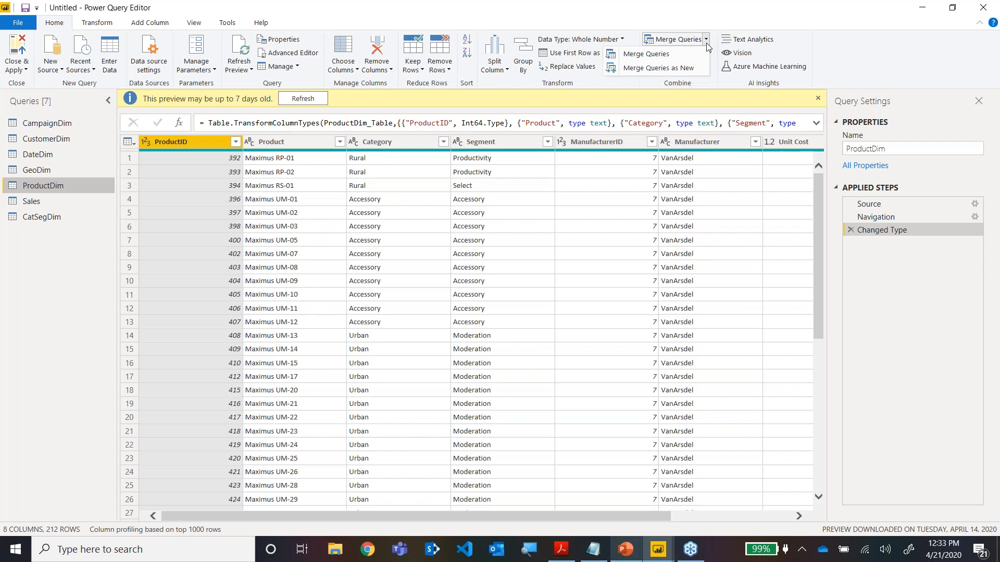
left_click(645, 54)
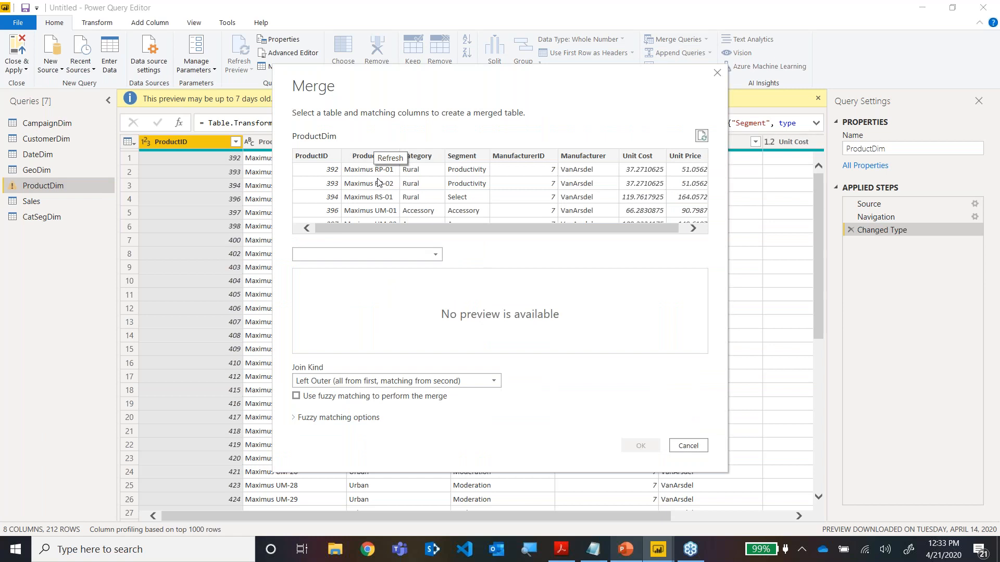
left_click(437, 257)
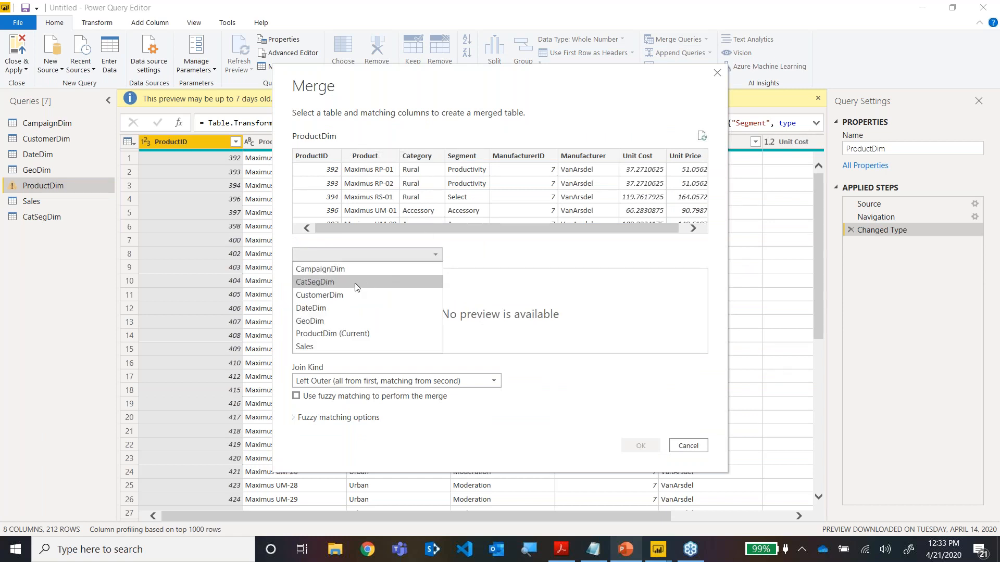
left_click(349, 288)
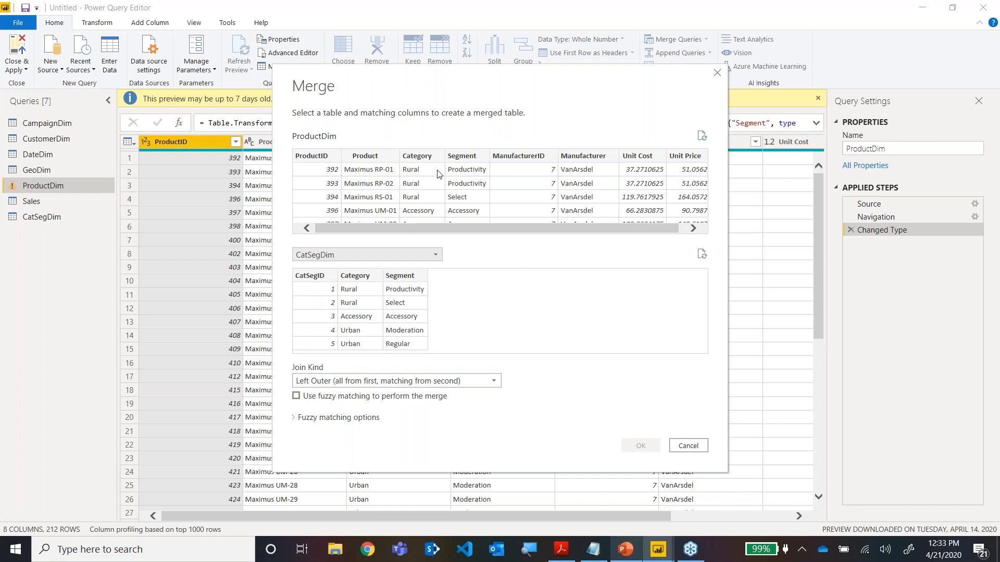
left_click(419, 182)
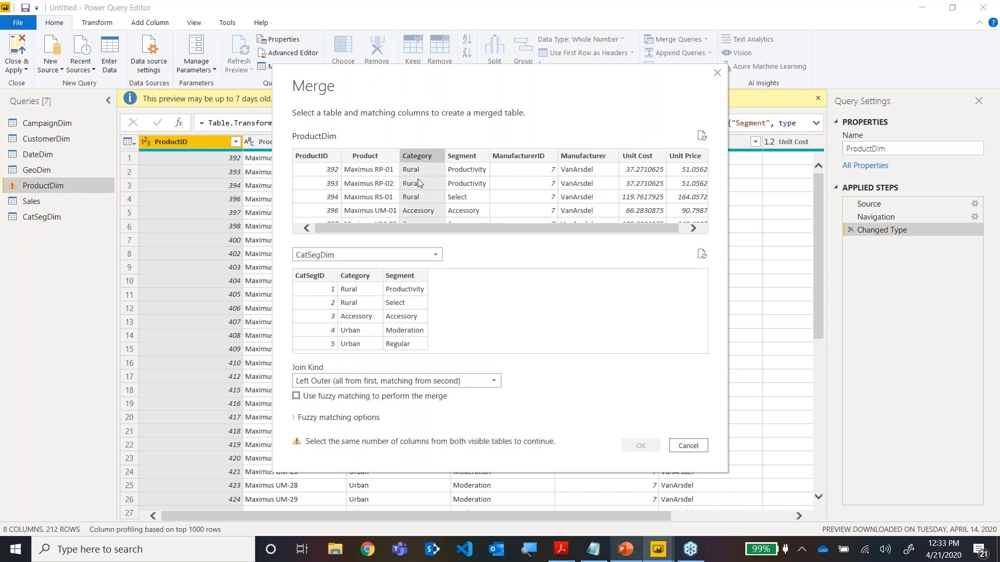
left_click(466, 187, "ctrl")
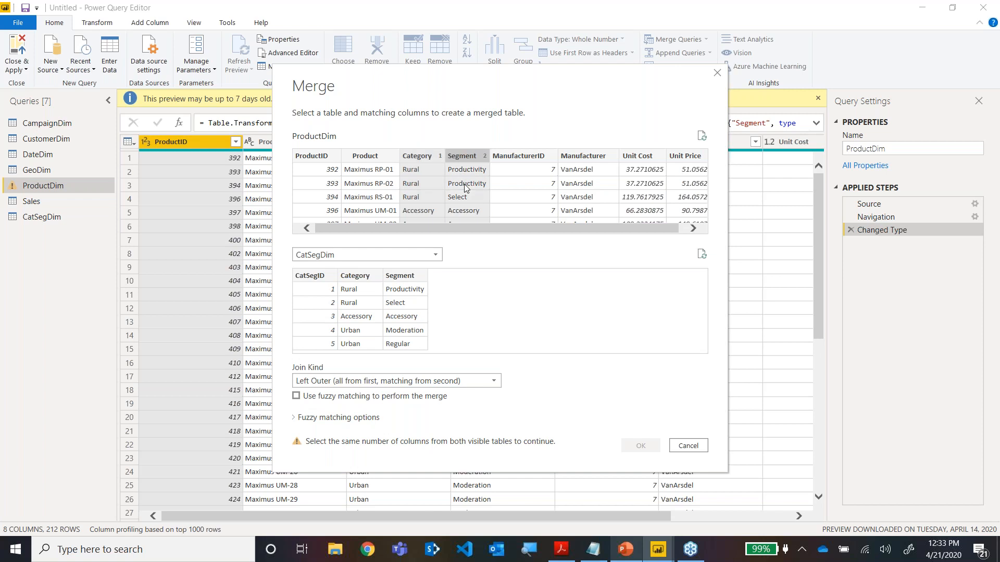
left_click(357, 303)
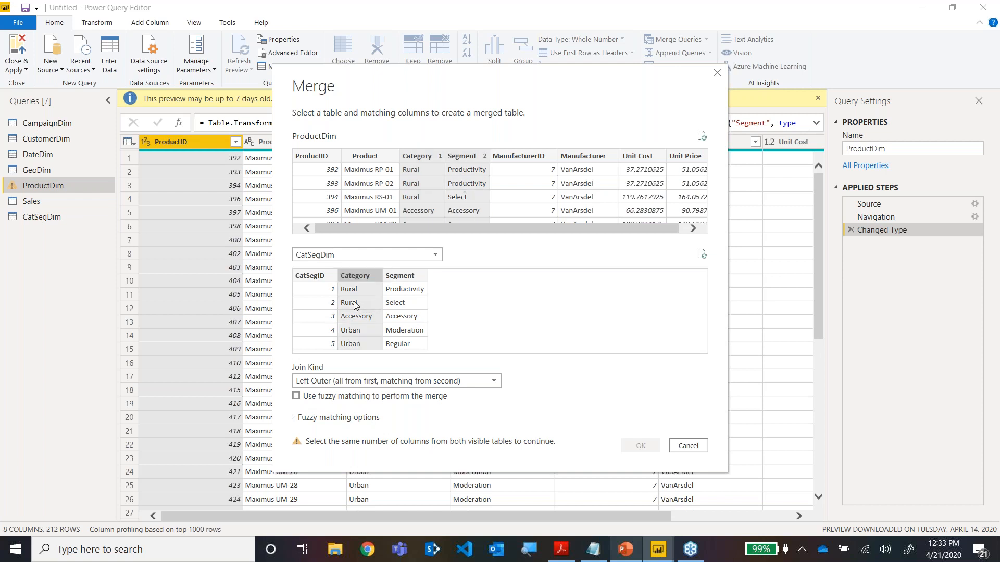
left_click(398, 308, "ctrl")
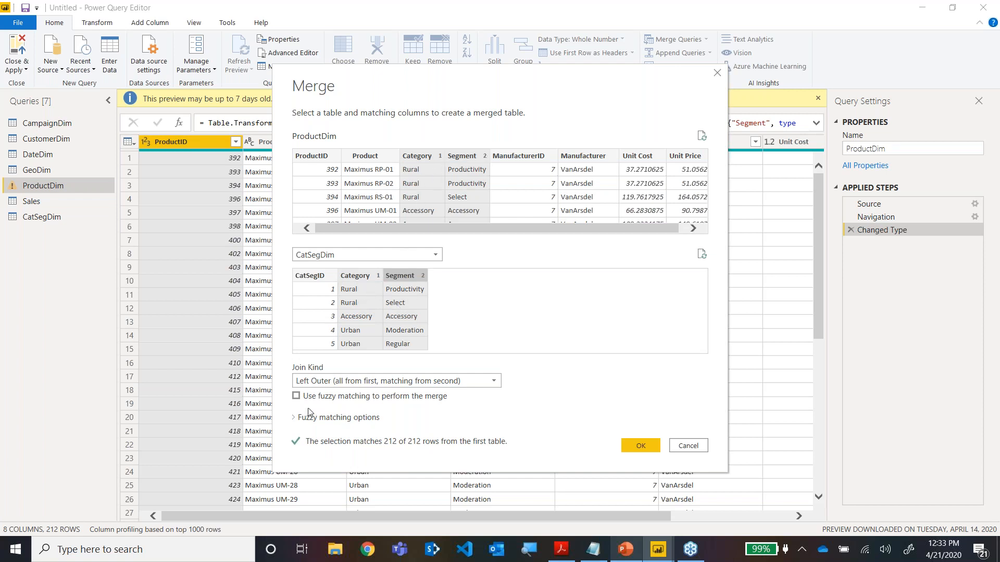
left_click(645, 447)
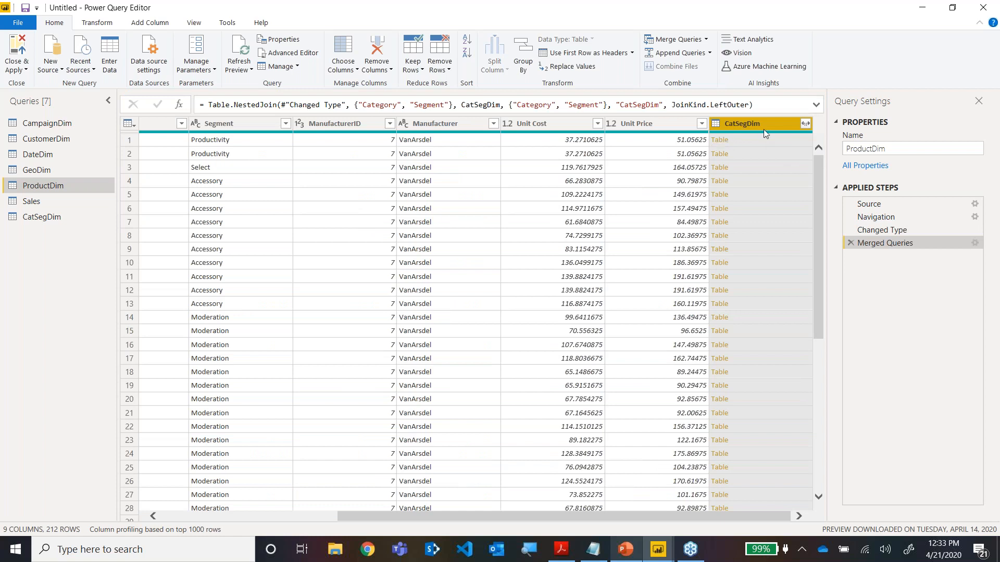
Expand the merged CatSegDim column in ProductDim to CatSegID only, without the original column name as prefix.
left_click(806, 124)
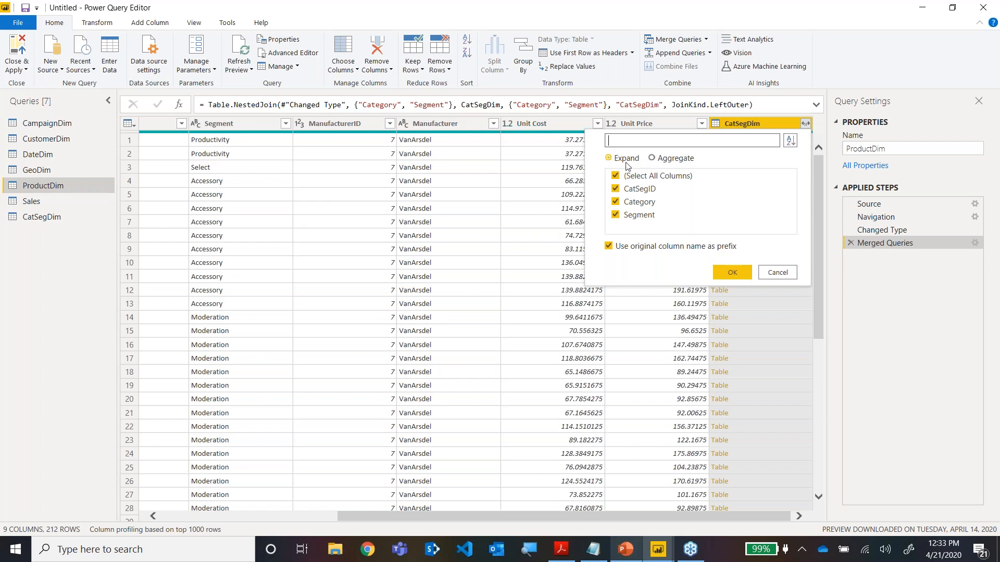
left_click(616, 176)
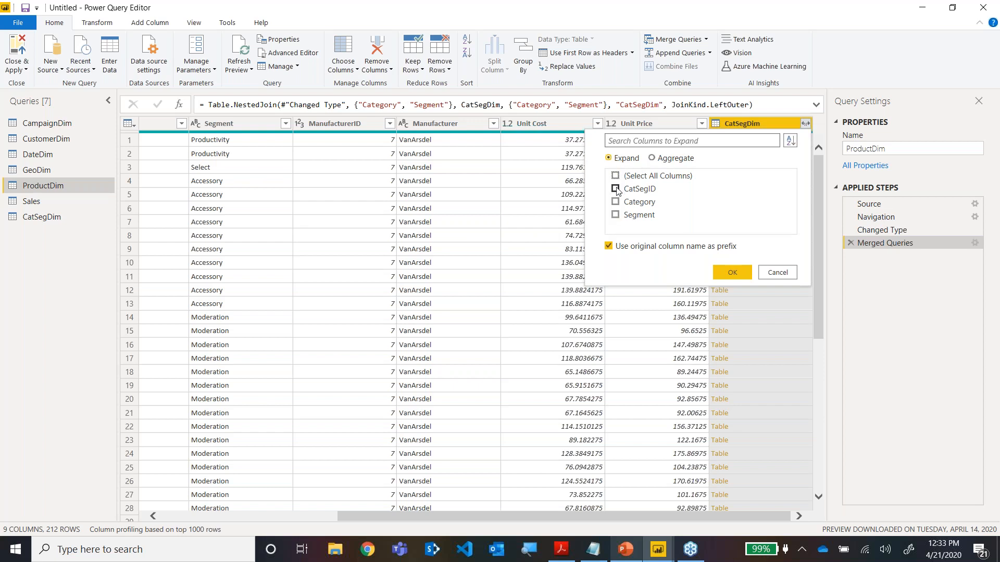
left_click(616, 189)
left_click(610, 248)
left_click(731, 273)
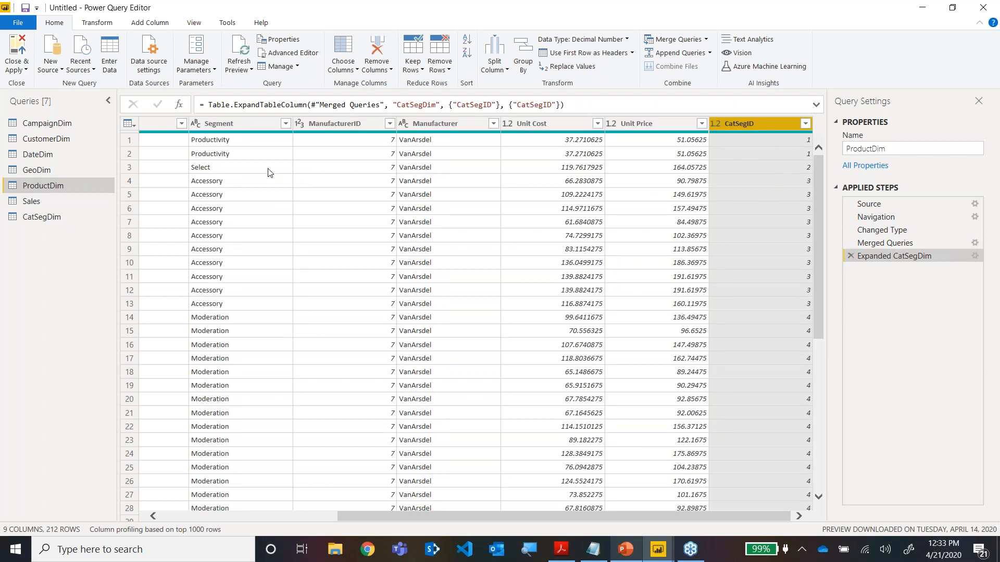
Remove the Category and Segment columns from the ProductDim query.
left_click(252, 158)
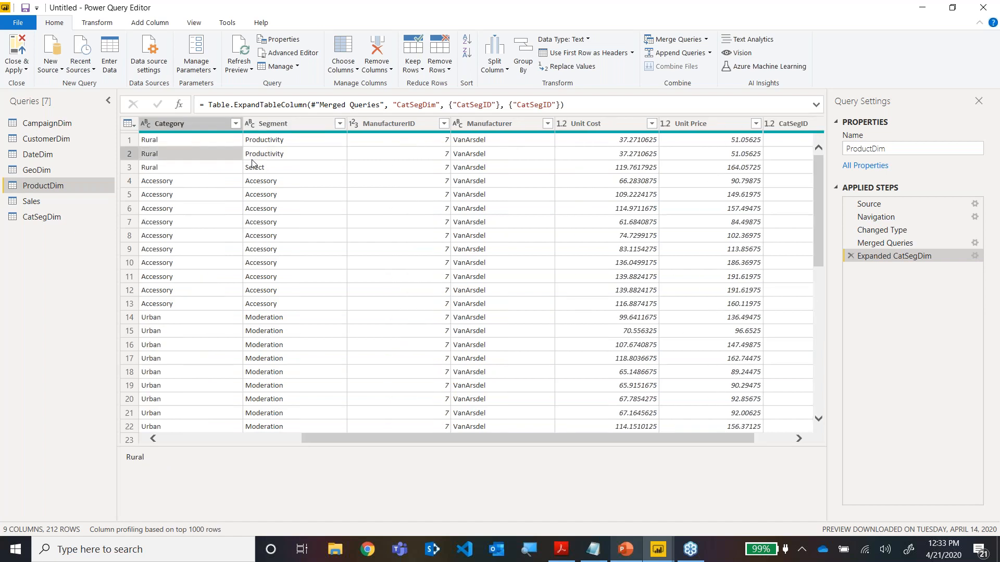
left_click(279, 124)
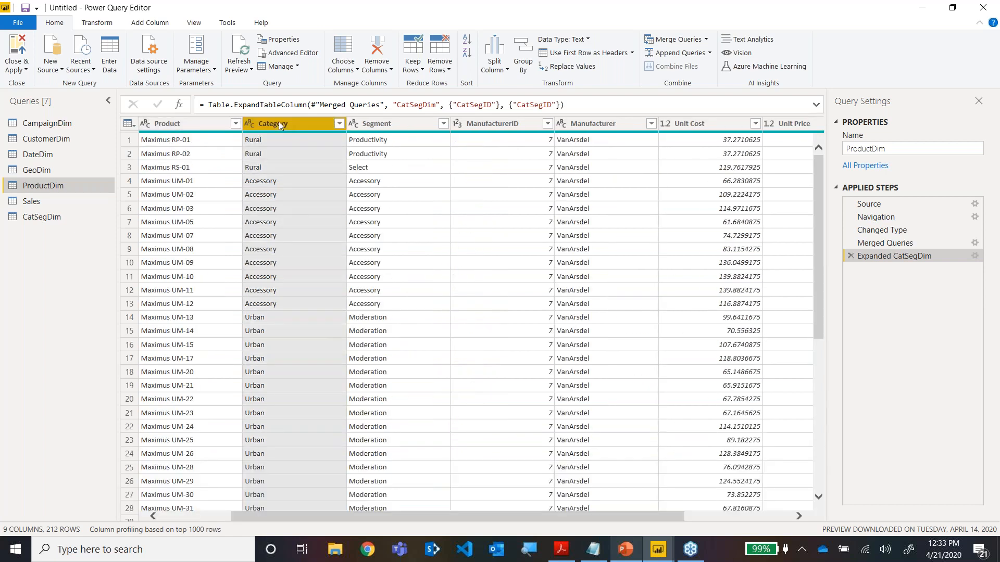
left_click(380, 127, "ctrl")
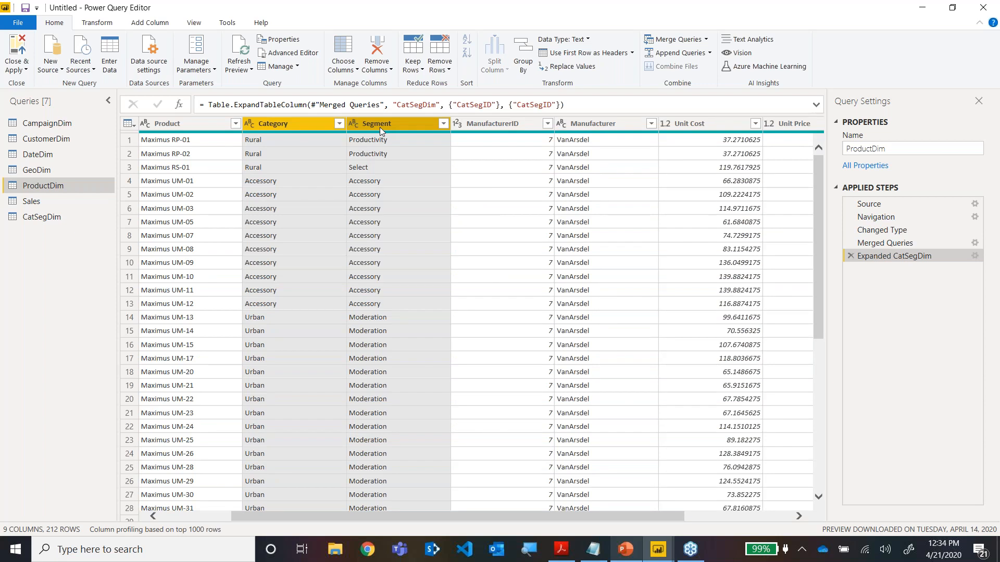
right_click(380, 127)
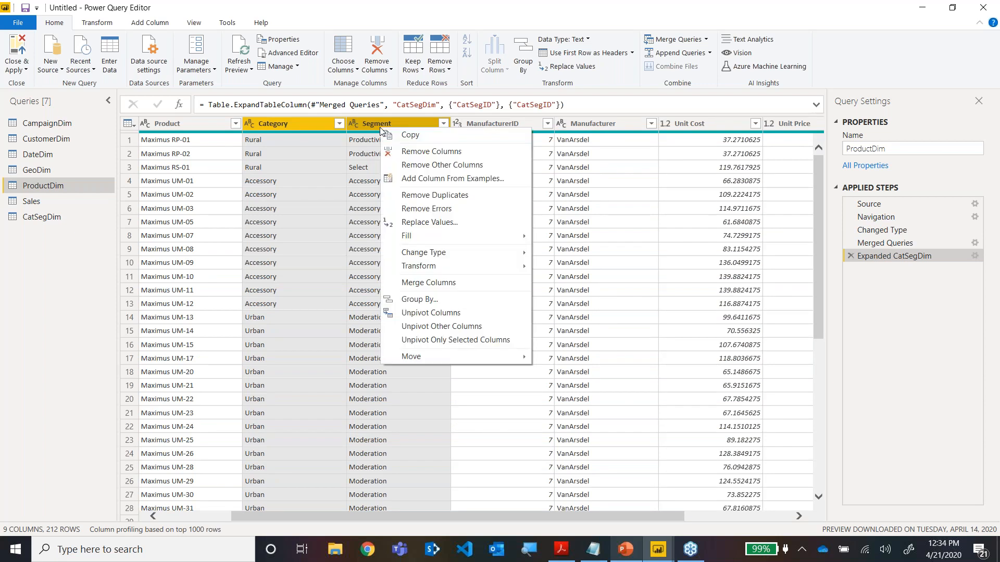
left_click(404, 152)
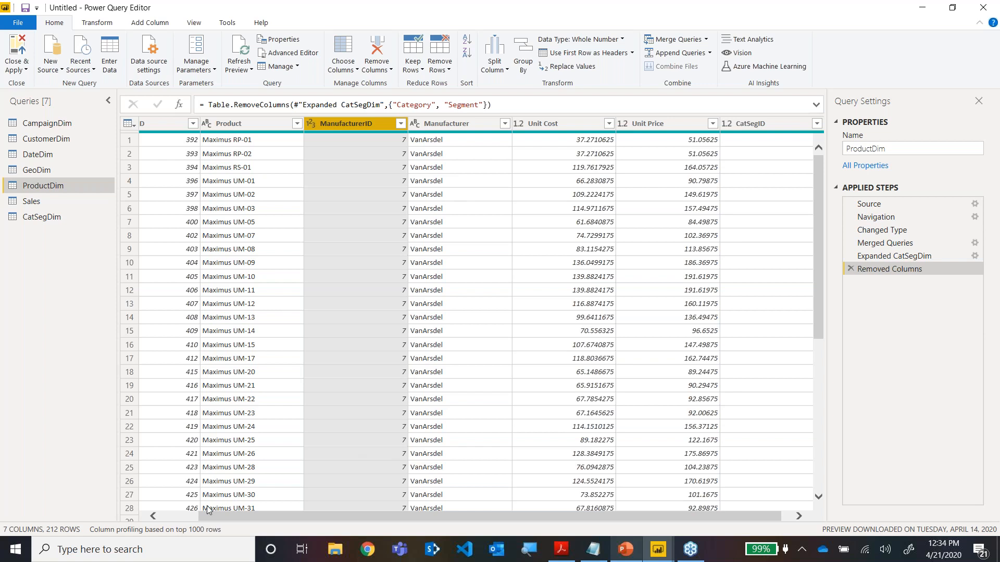
Move the CatSegID column in ProductDim between the Product and ManufacturerID columns.
scroll(188, 514, "right", 1)
mouse_move(788, 126)
left_mouse_down()
mouse_move(493, 151)
mouse_move(291, 143)
mouse_move(328, 138)
left_mouse_up()
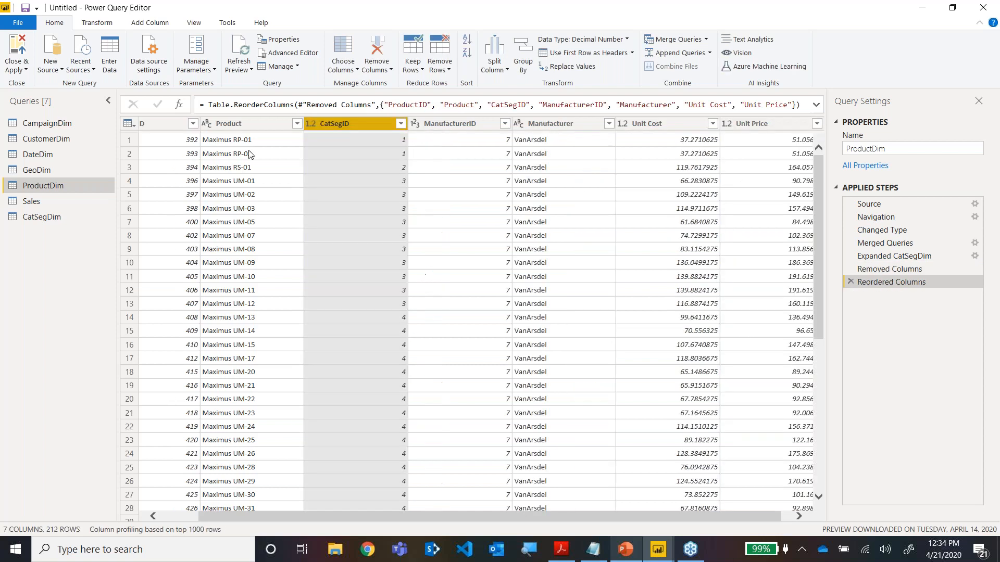
left_click(179, 518)
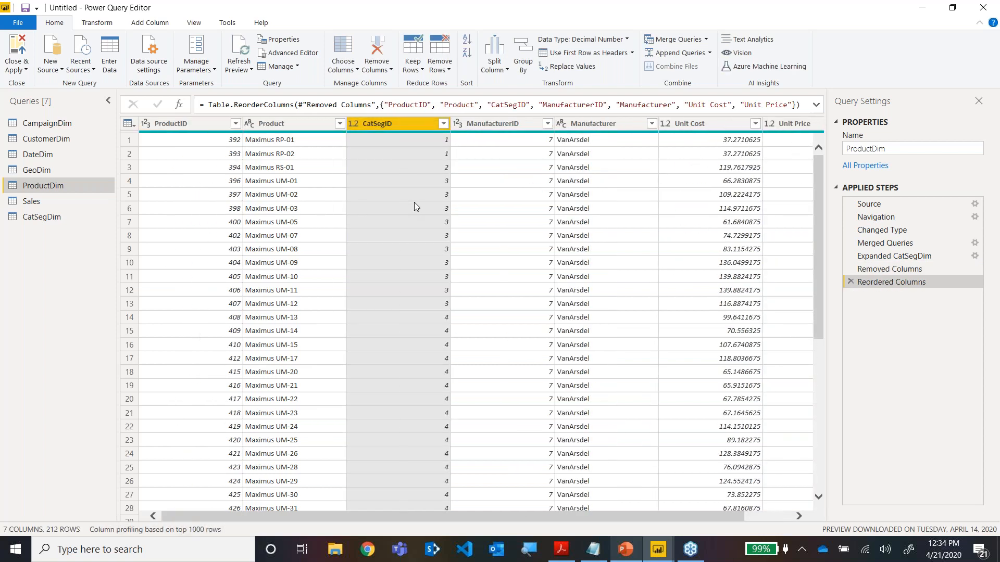
Check the distinct values of ManufacturerID and Manufacturer in ProductDim, and remove both columns.
left_click(548, 124)
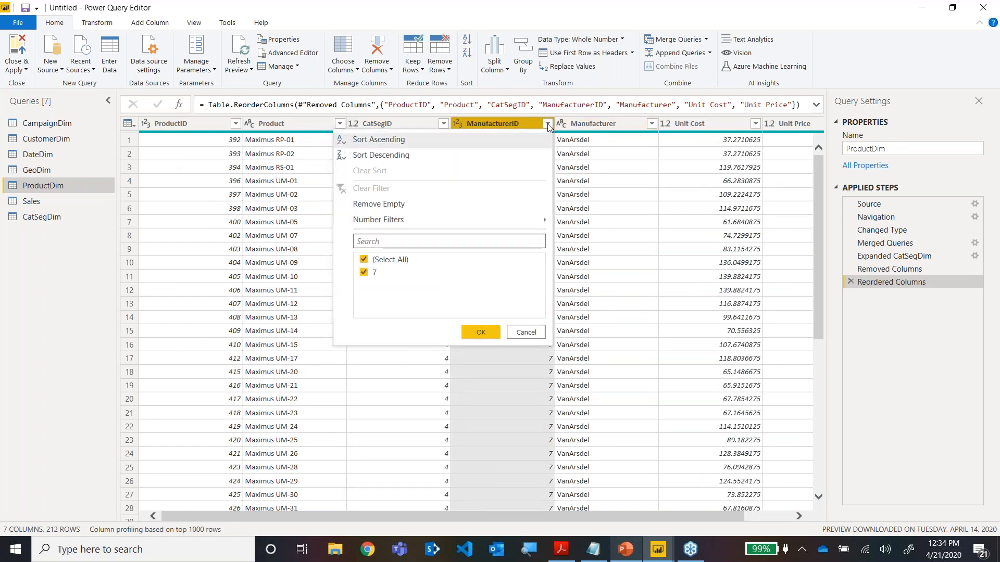
left_click(524, 338)
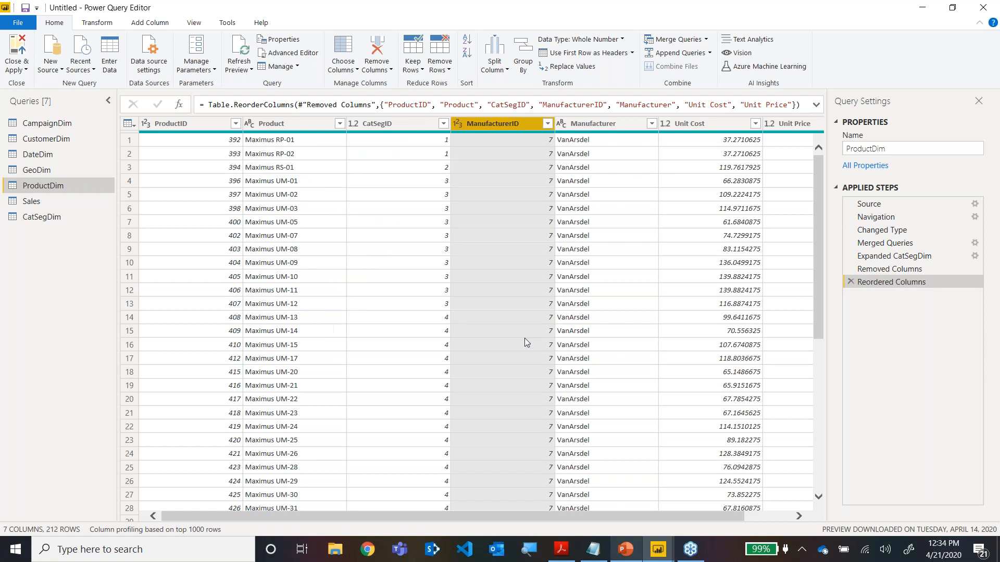
left_click(651, 124)
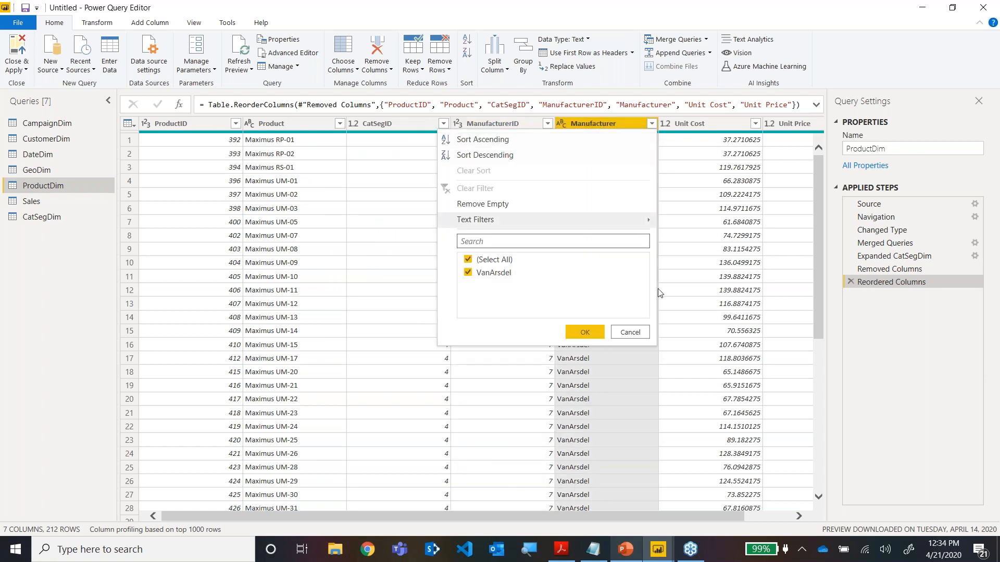
left_click(638, 334)
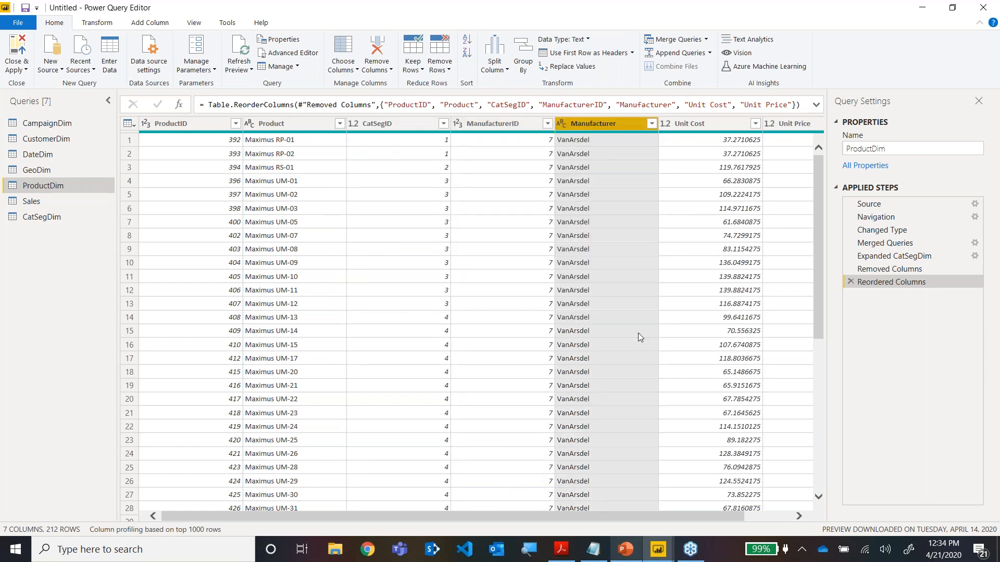
left_click(502, 126)
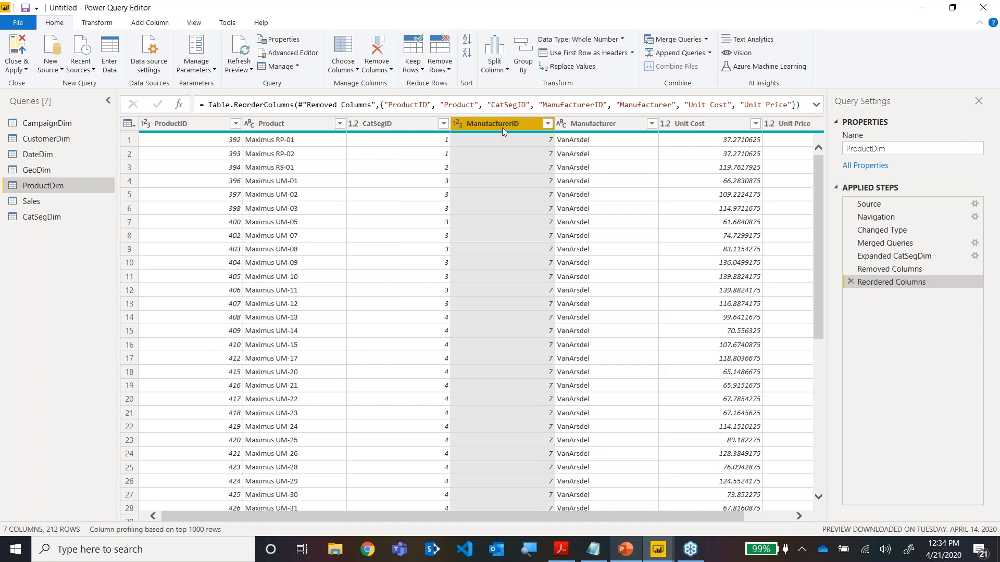
left_click(570, 124, "ctrl")
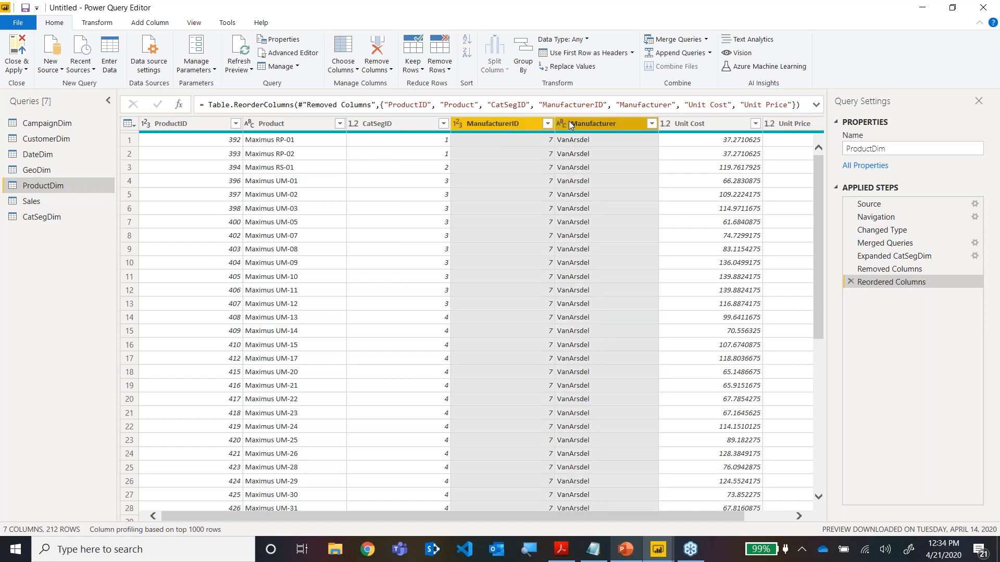
right_click(569, 124)
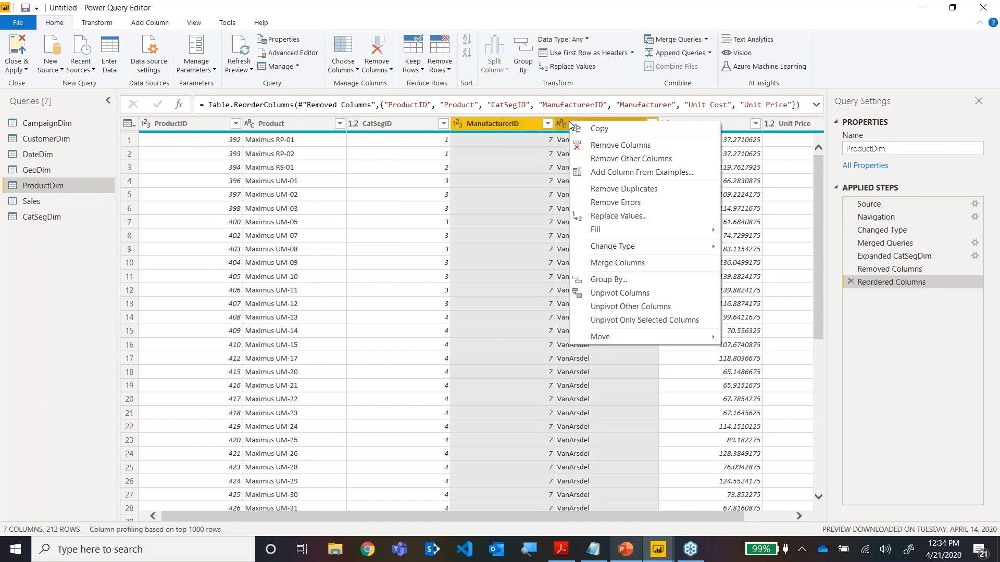
left_click(584, 147)
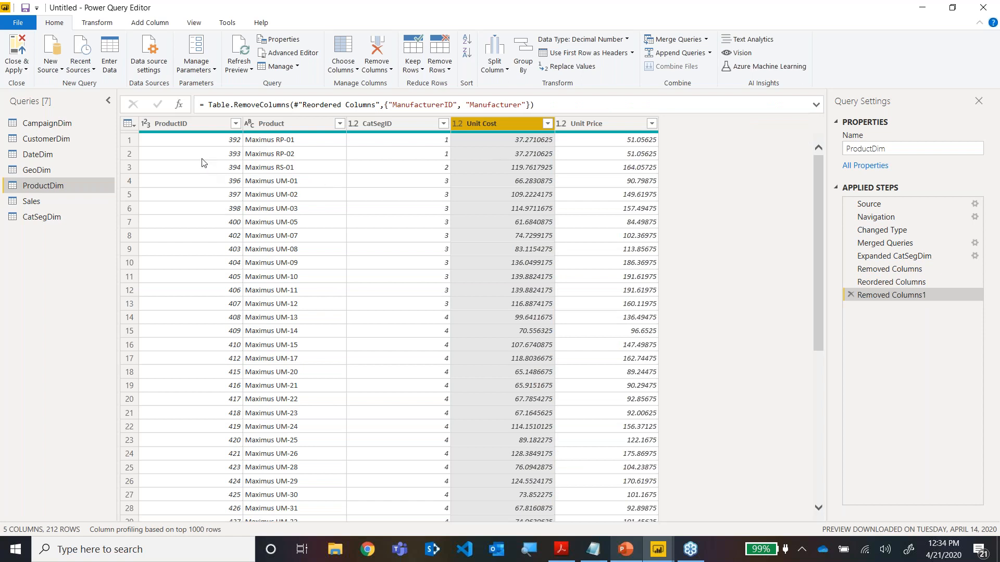
Review the Product and CatSegID values in ProductDim against the CatSegDim query.
left_click(280, 142)
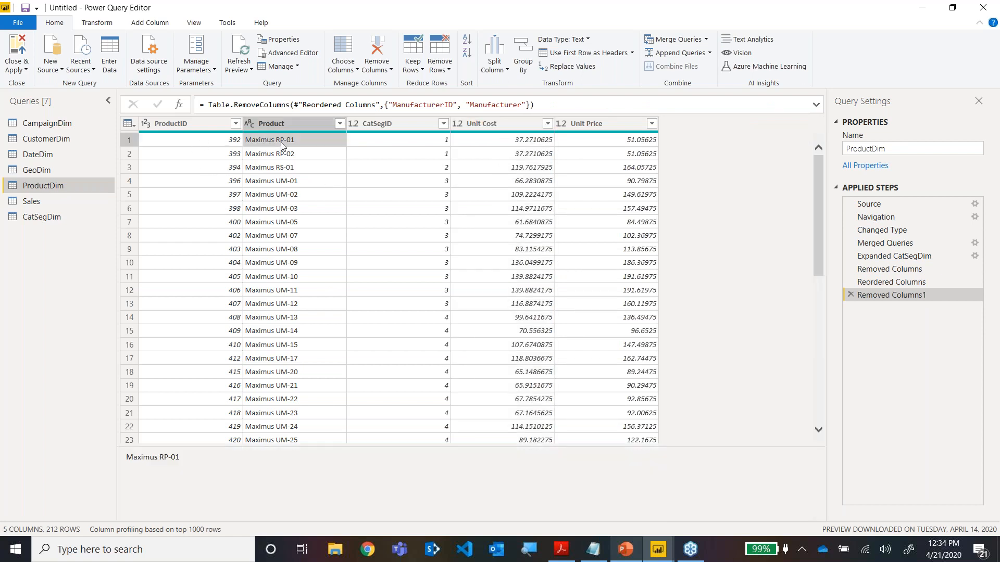
left_click(381, 141)
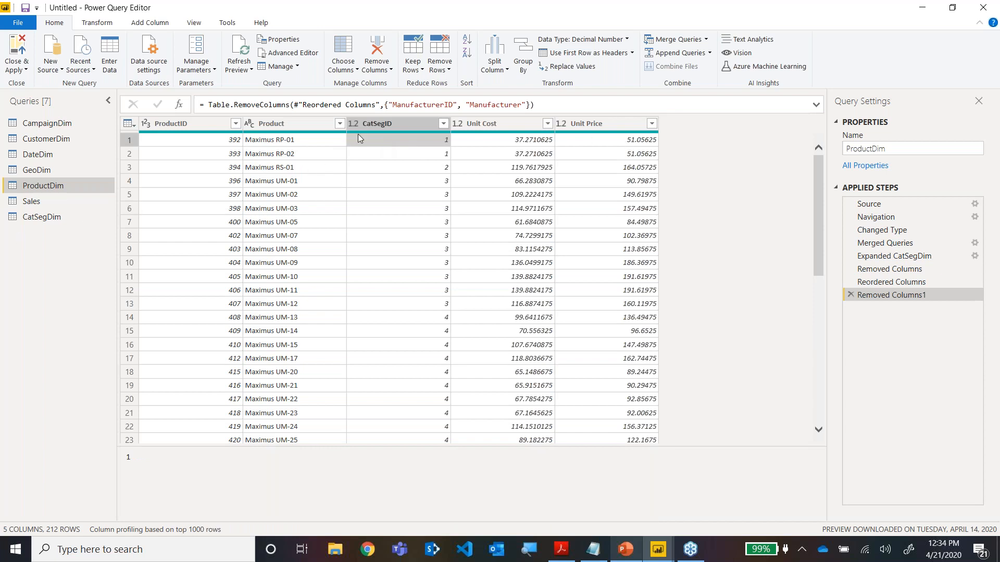
left_click(49, 217)
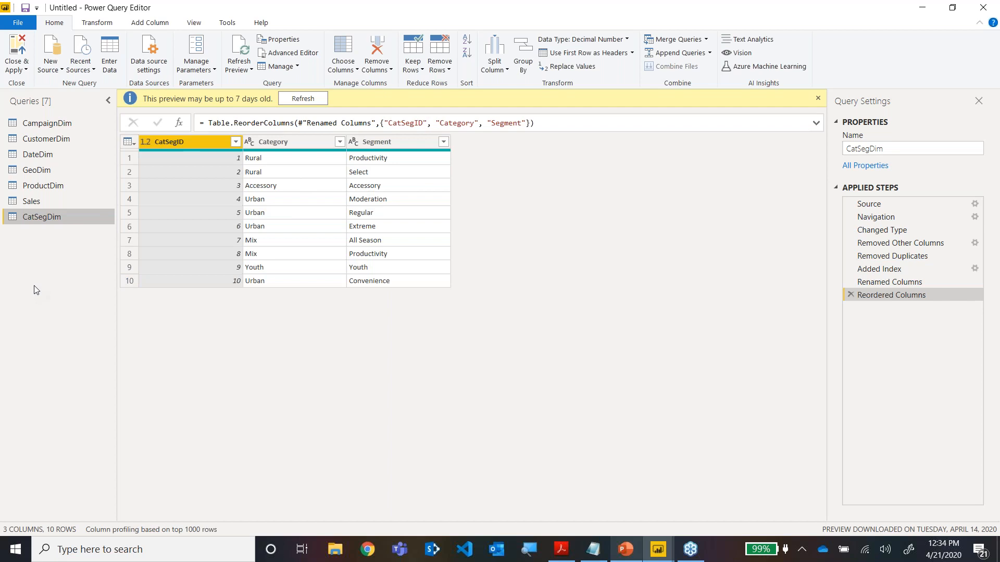
Open the VanArsdel_Budget CSV file from the Student folder as a new source.
left_click(61, 71)
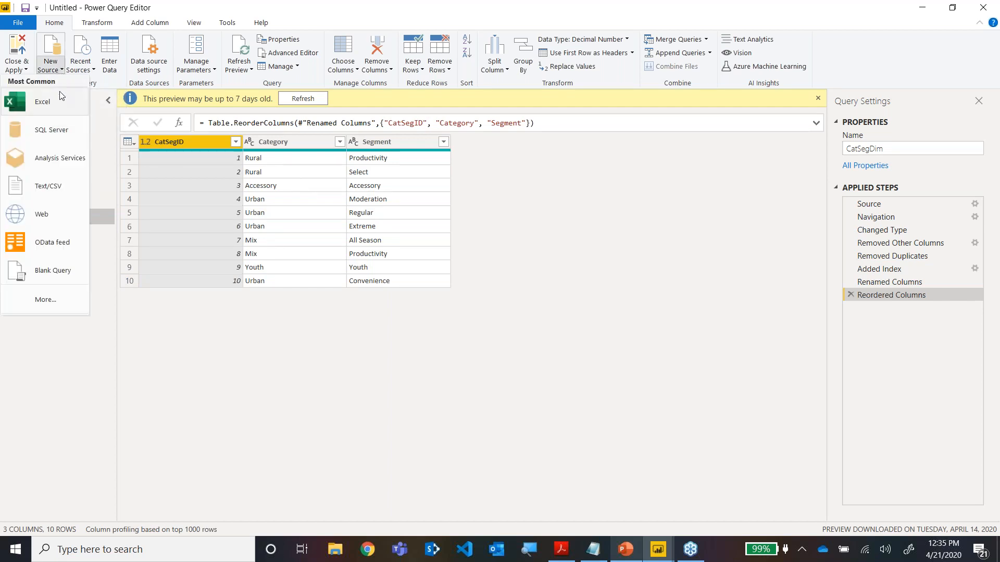
left_click(58, 186)
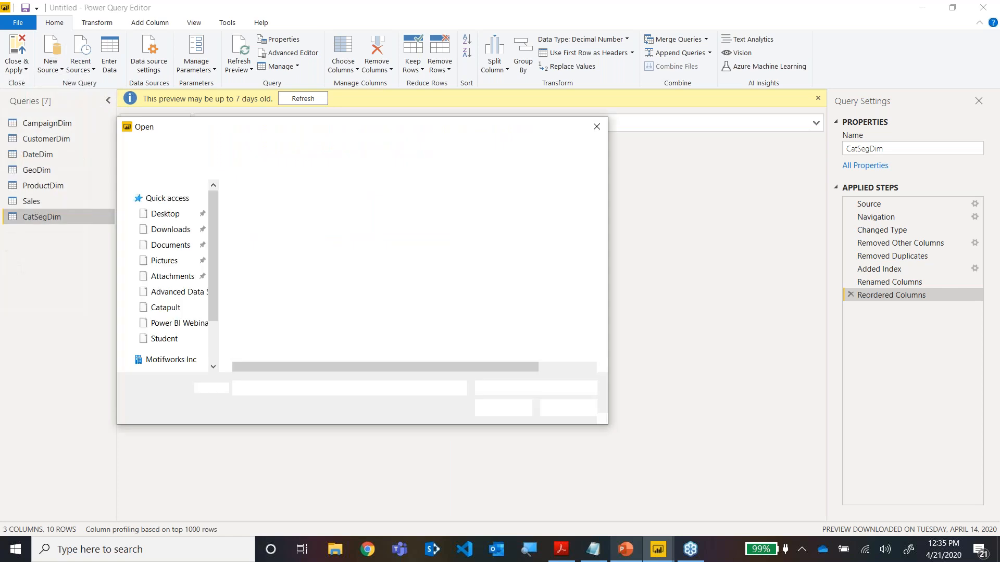
left_click(267, 252)
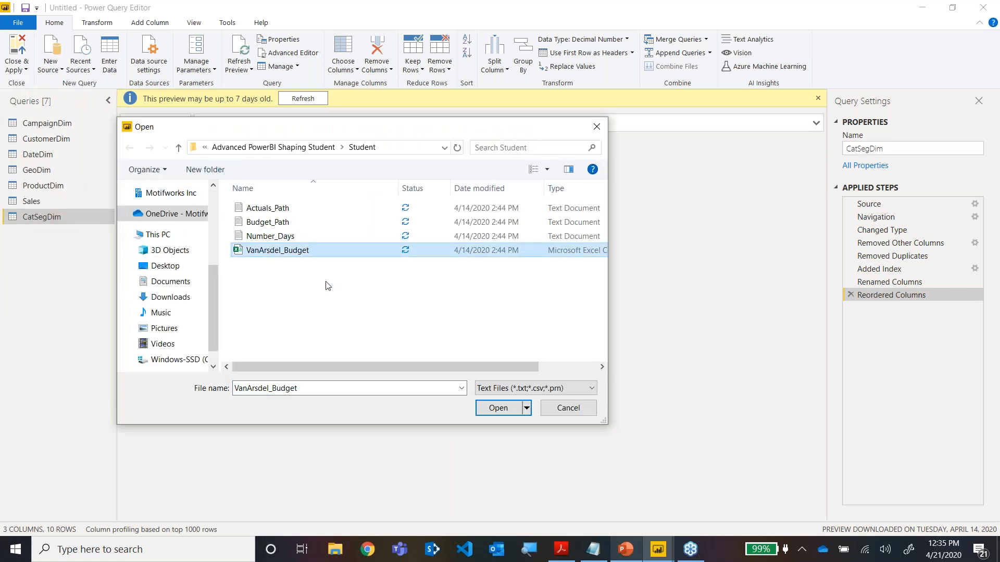
left_click(496, 407)
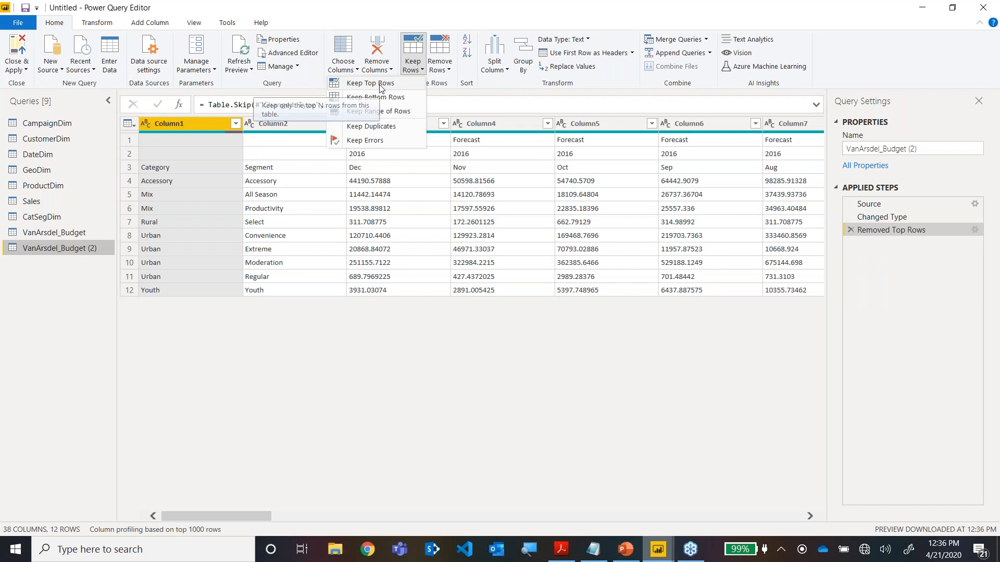
Keep only the top 3 rows of the VanArsdel_Budget (2) query.
left_click(380, 89)
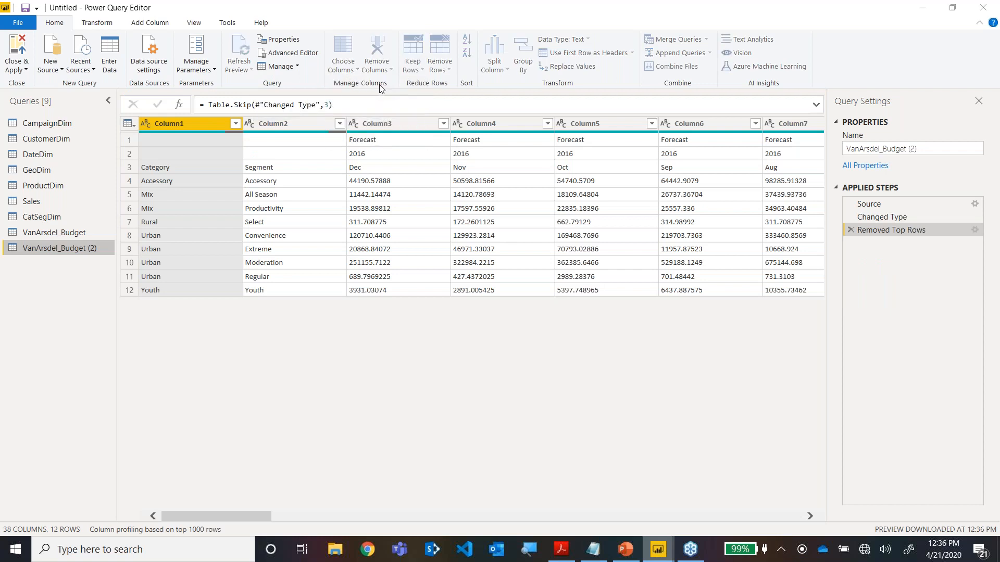
type("3")
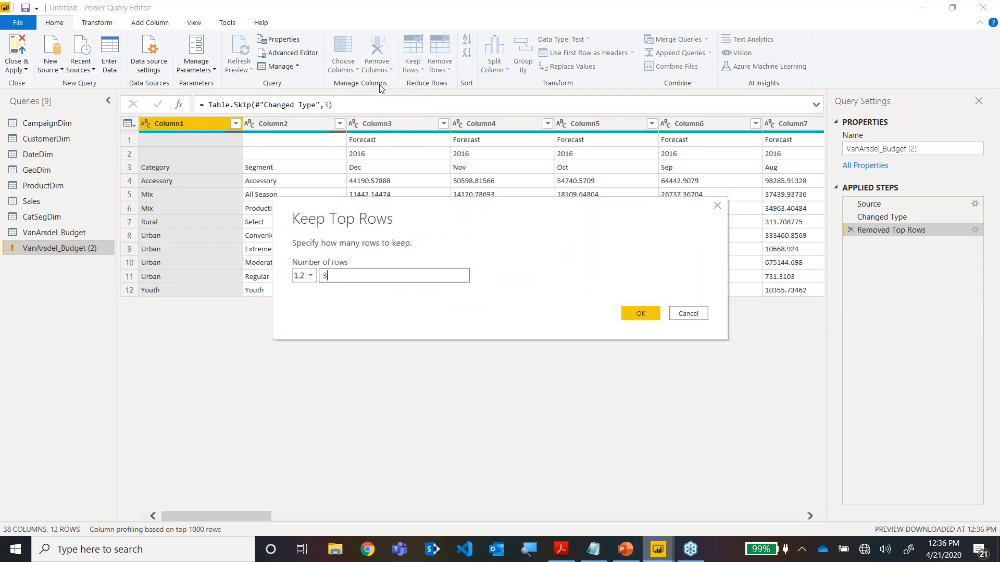
left_click(637, 314)
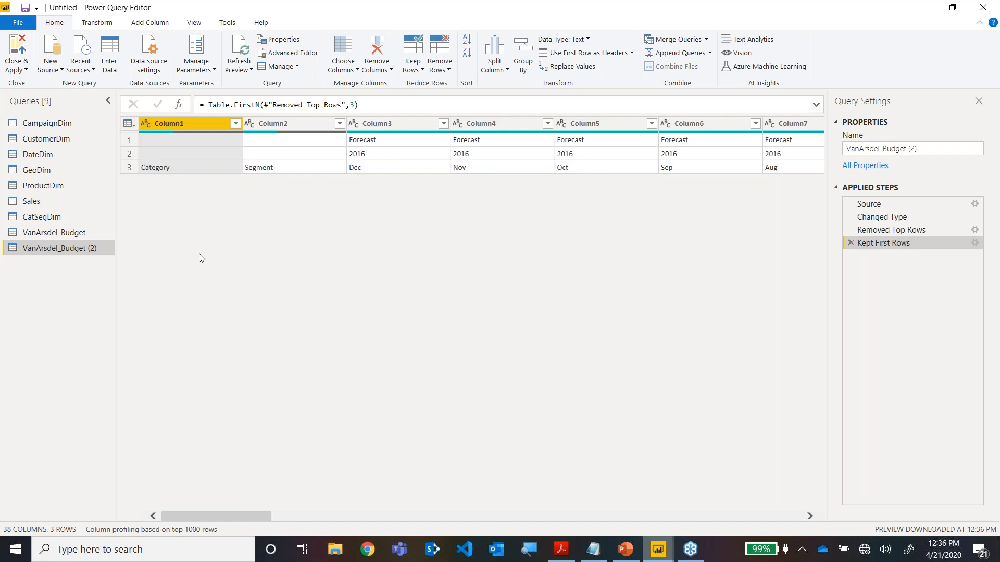
Transpose the VanArsdel_Budget (2) header rows into columns and review the scenario and month values.
left_click(97, 22)
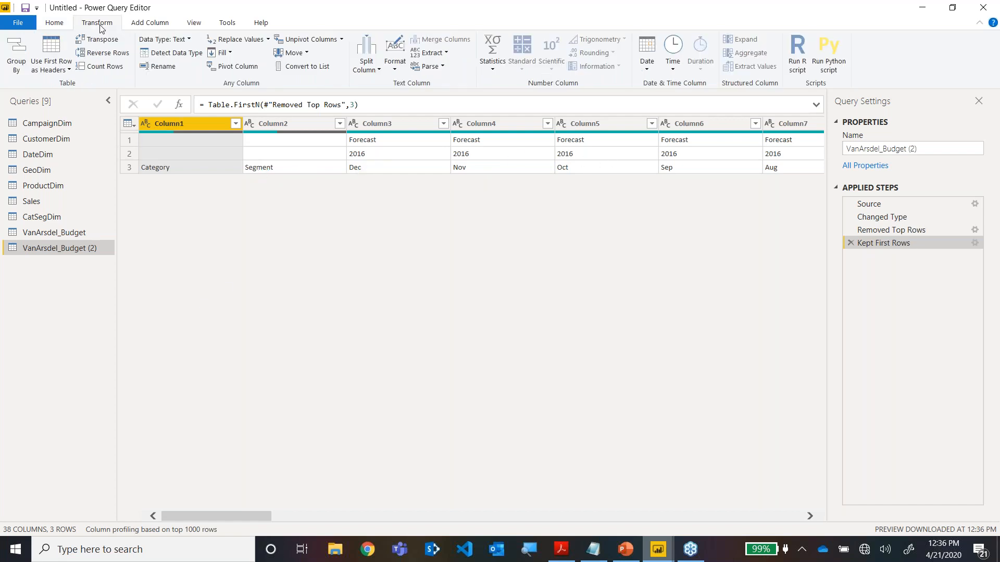
left_click(99, 40)
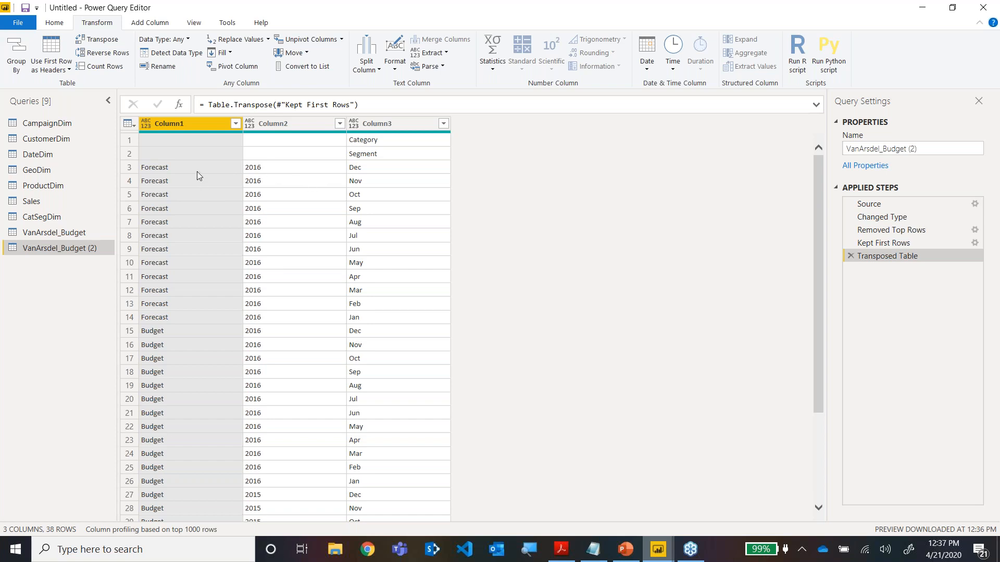
left_click(197, 172)
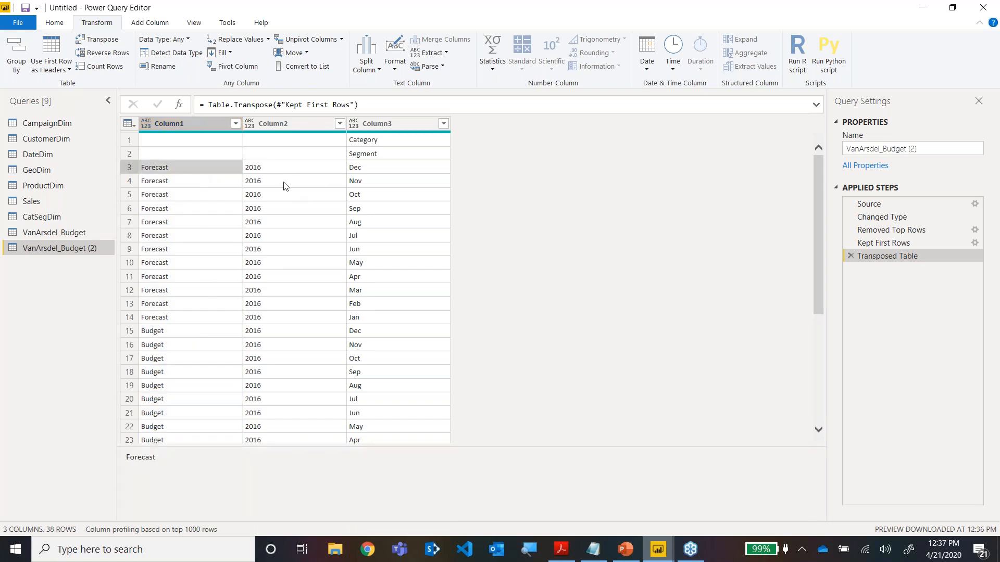
left_click(379, 173)
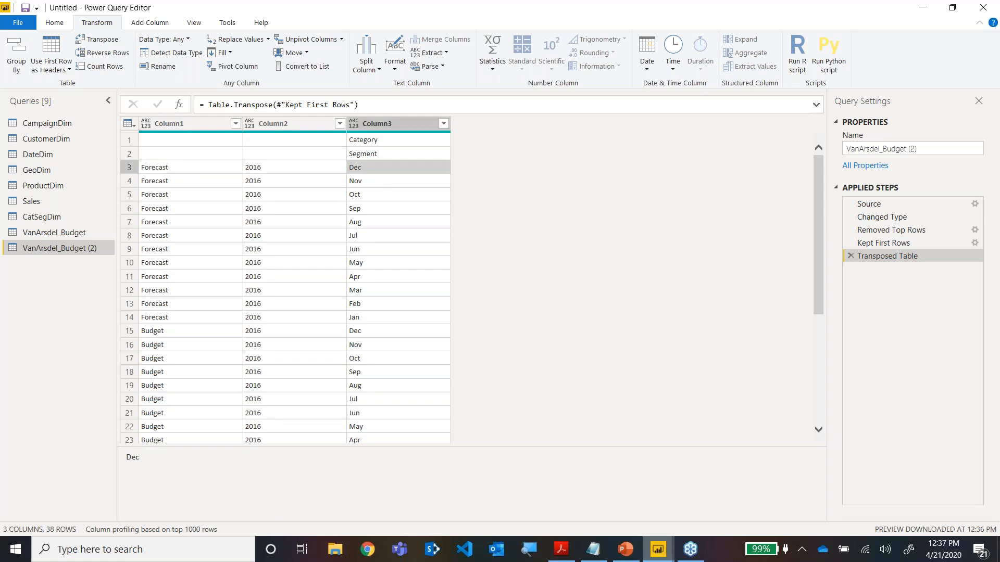
Start a custom column in VanArsdel_Budget (2) with the formula try Date.From([Column3].
left_click(150, 23)
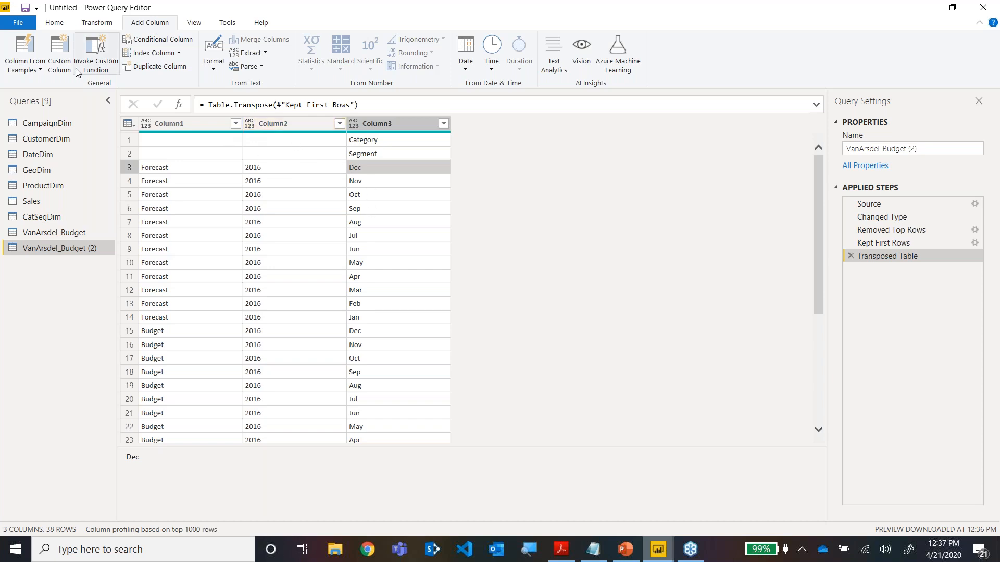
left_click(59, 55)
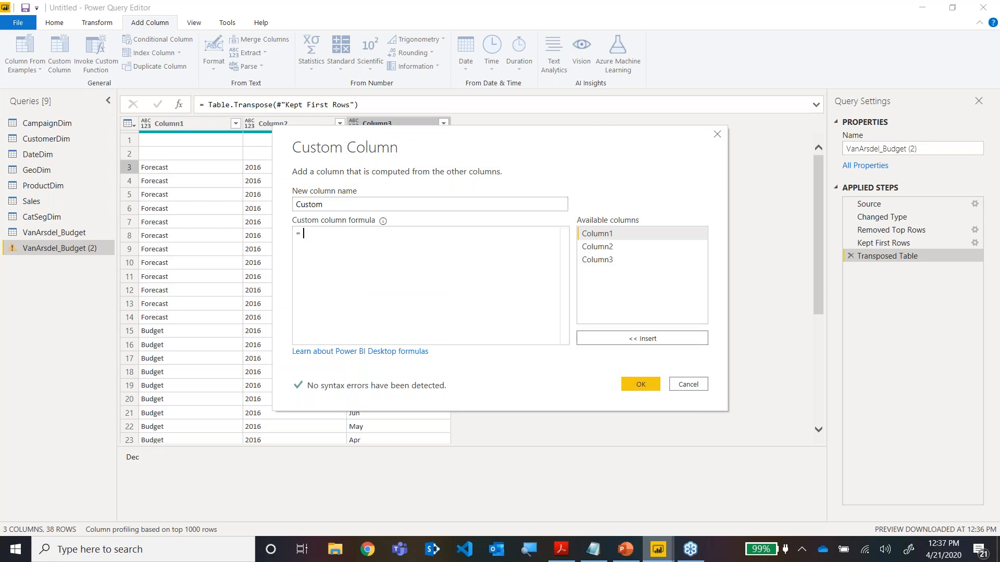
type("try ")
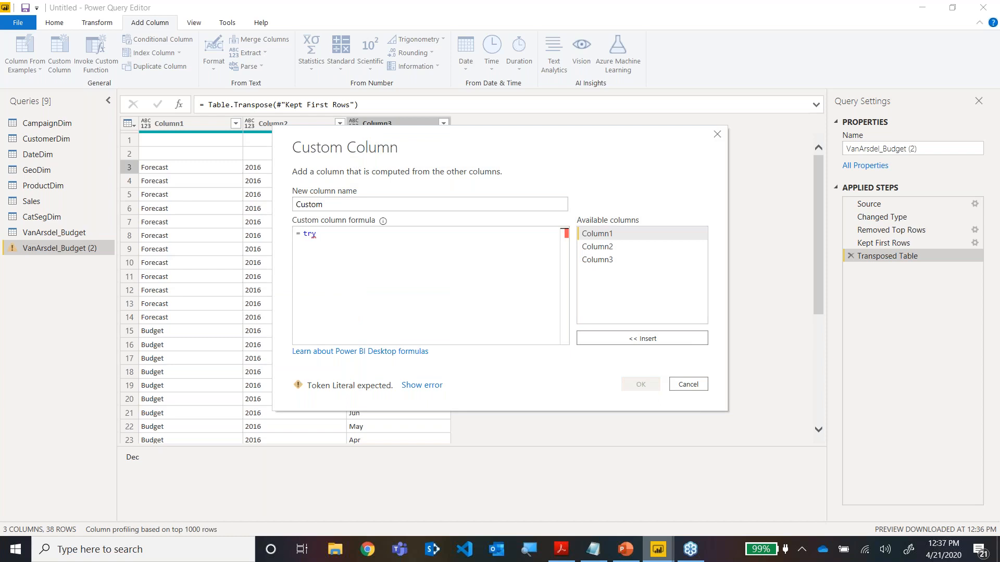
type("Dat")
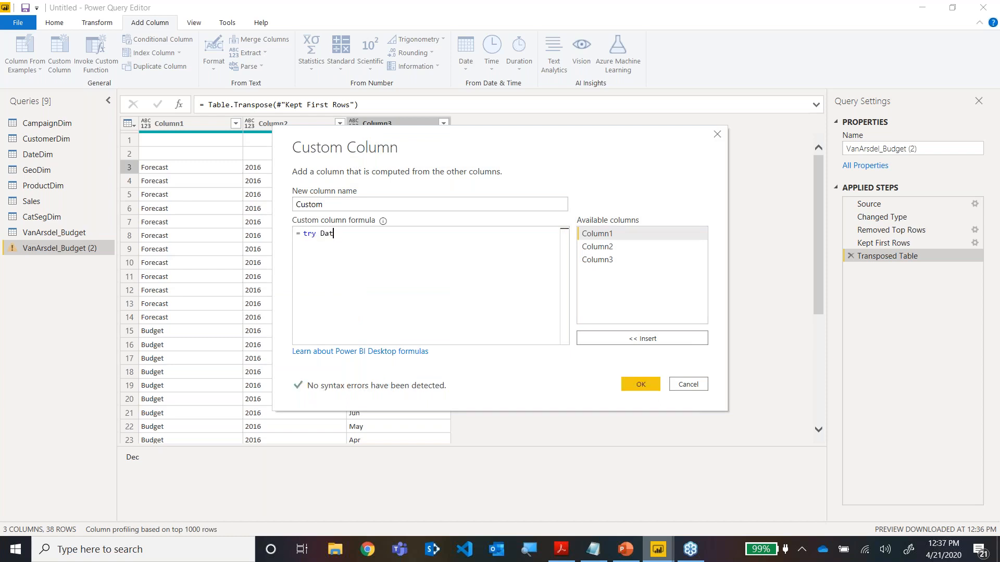
type("e.From(")
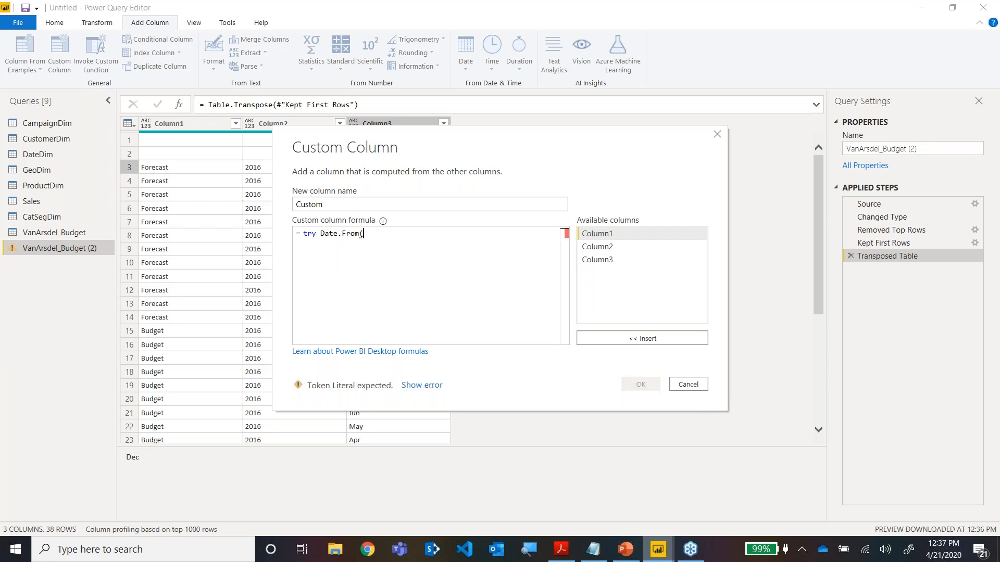
left_click(601, 262)
double_click(601, 261)
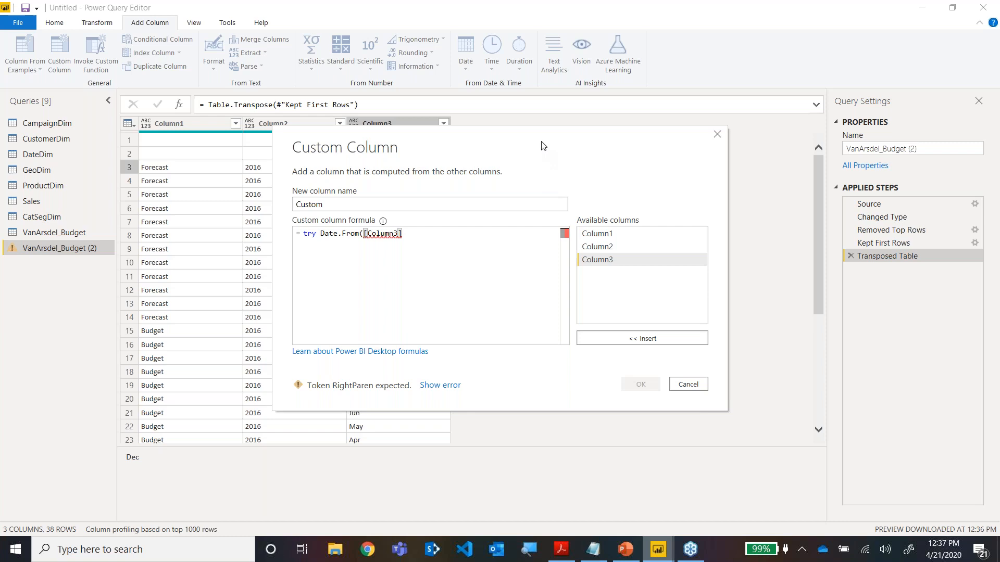
Complete the date formula with &[Column2]) otherwise null and create the custom column.
left_click_drag(542, 144, 540, 219)
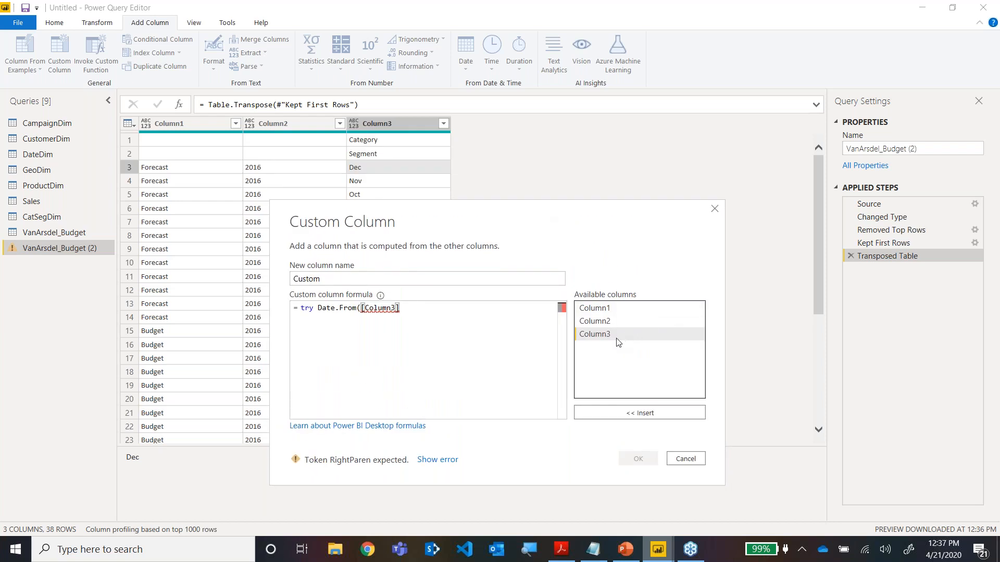
left_click(472, 312)
type("&")
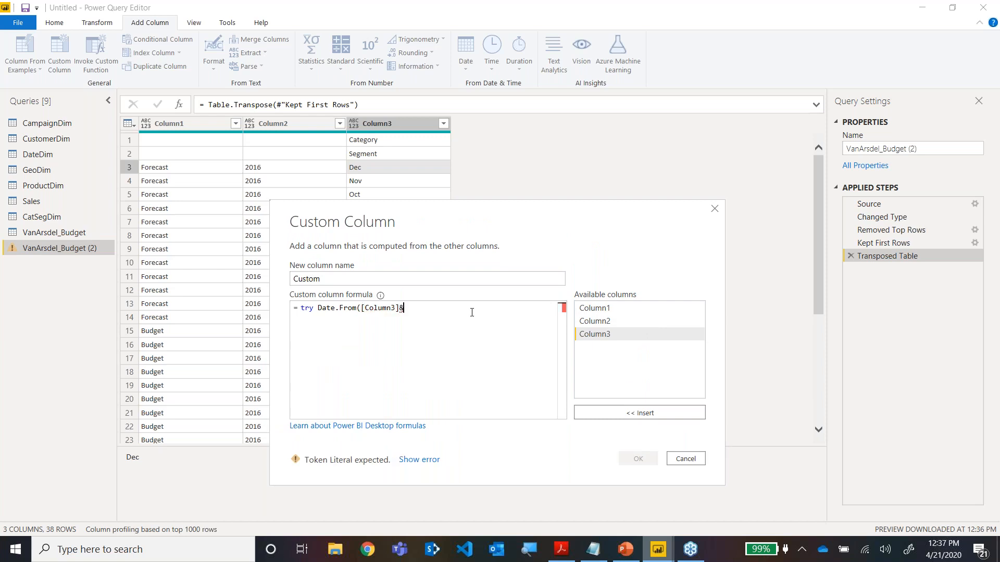
left_click(613, 323)
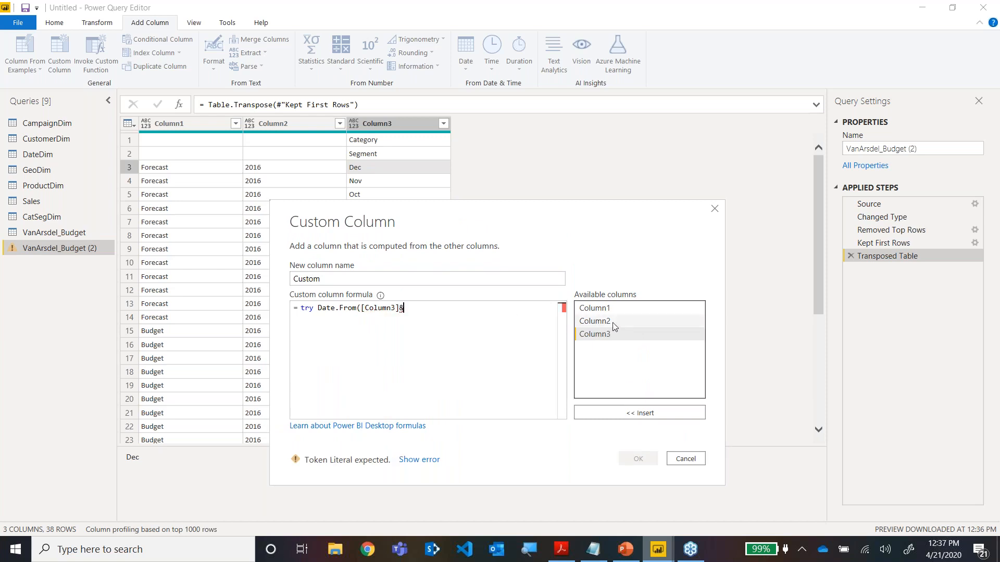
double_click(614, 323)
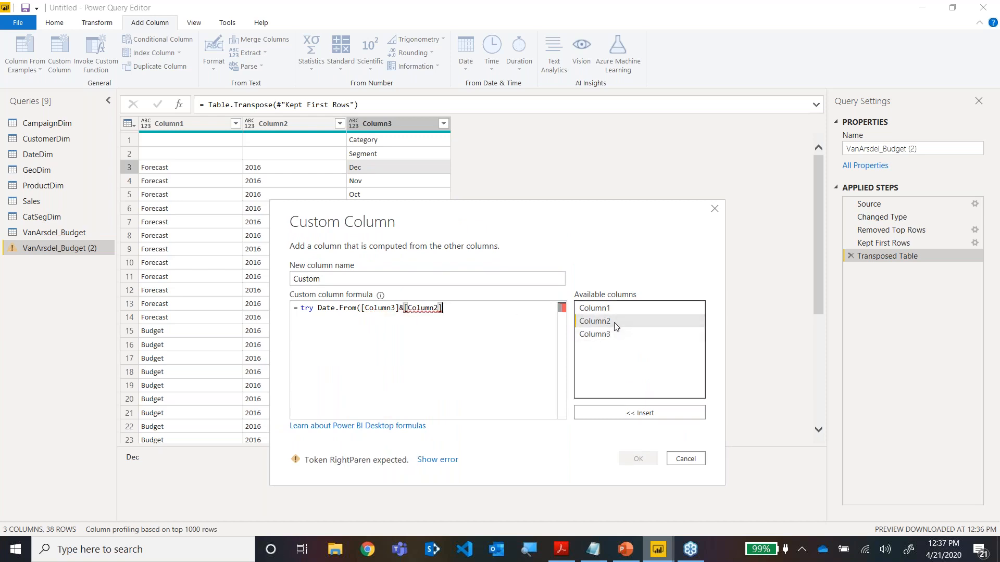
type(")")
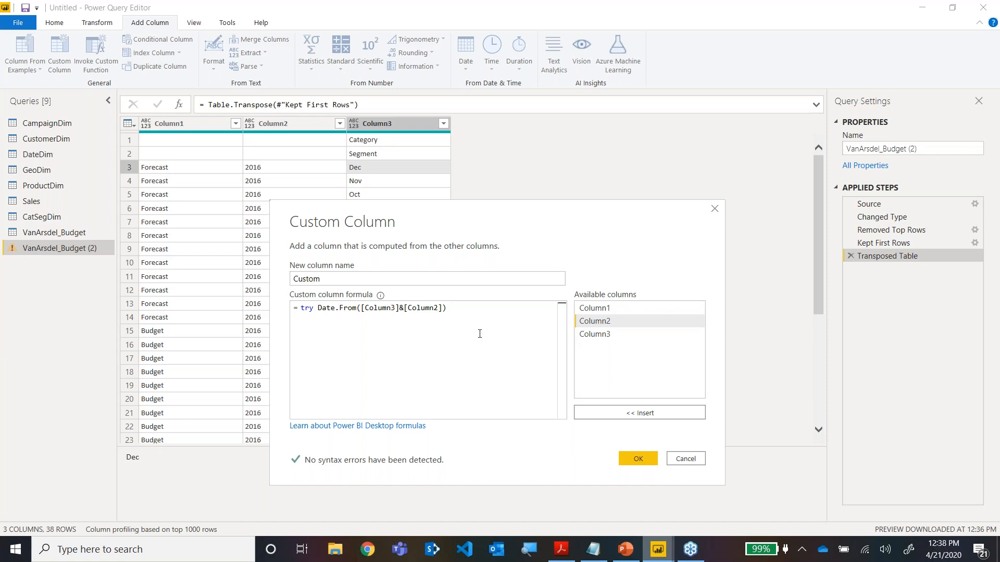
type("r")
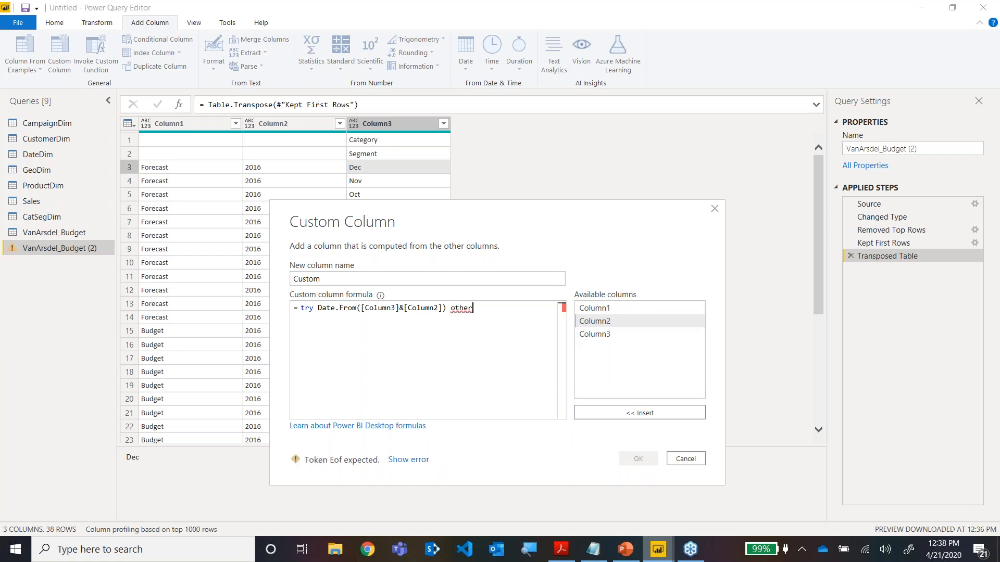
type("wise null")
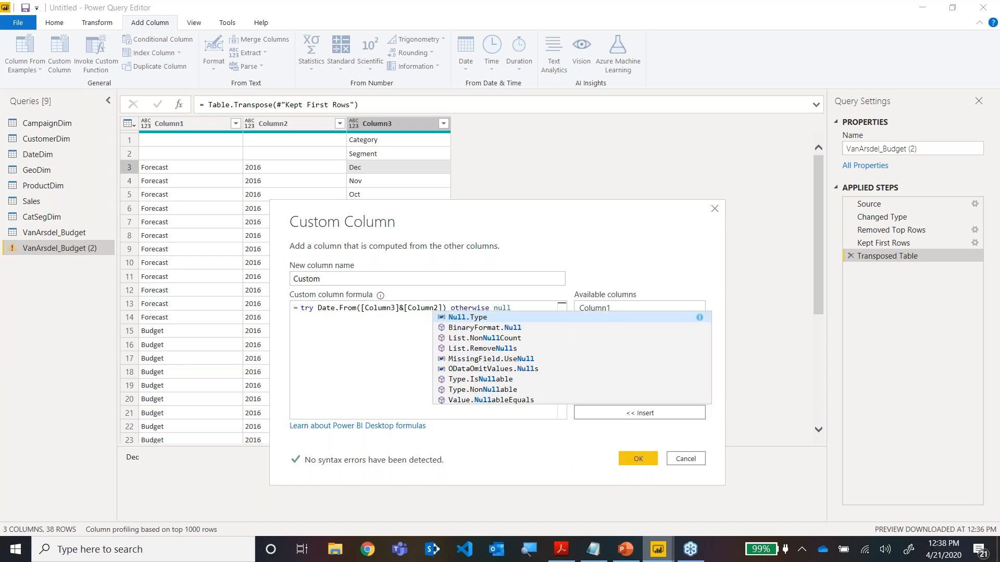
key("Escape")
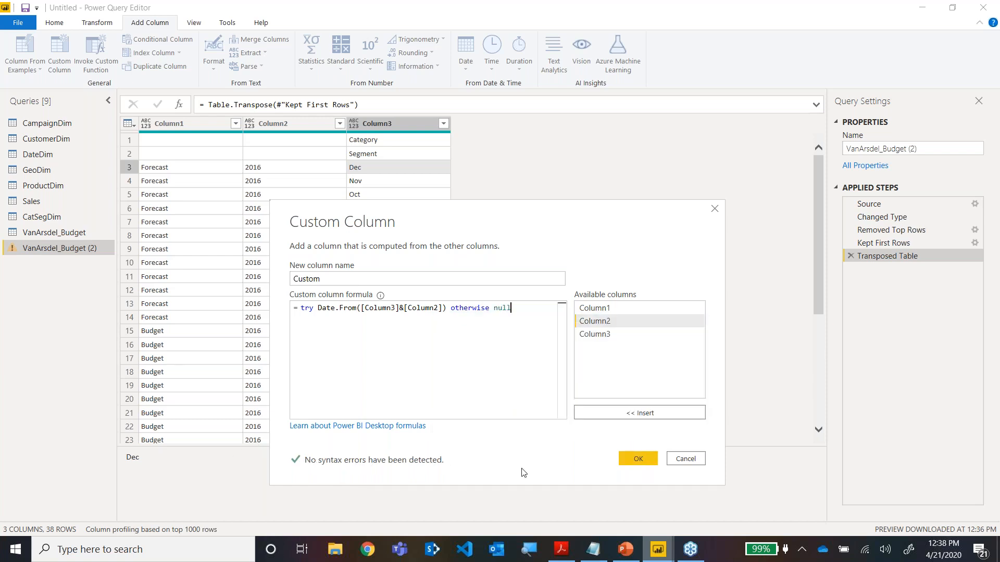
left_click(629, 460)
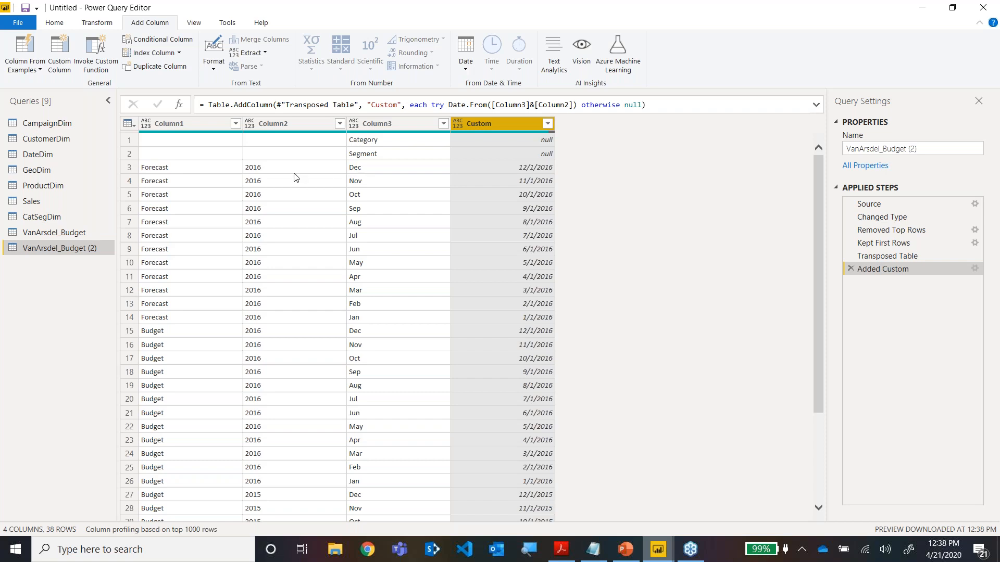
Inspect the new date value in row 3 and check the Budget table on the Granularity & Multiple Fact slide in PowerPoint.
left_click(513, 171)
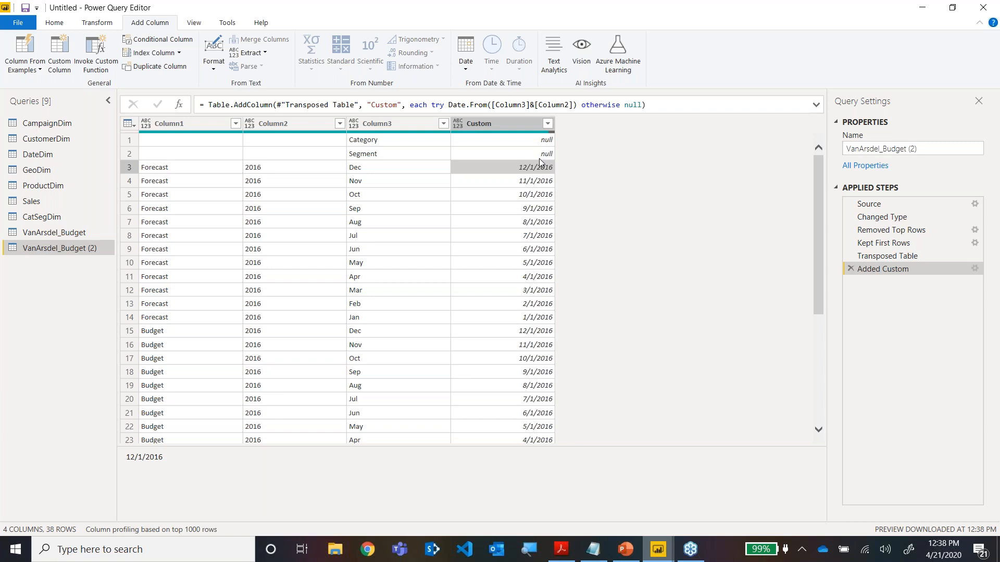
left_click(625, 549)
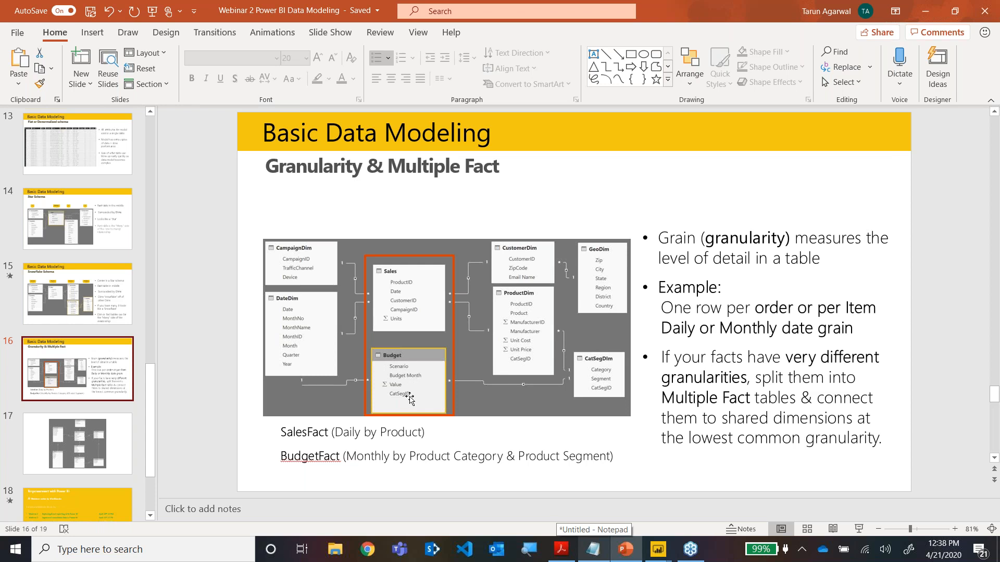
key("alt+Tab")
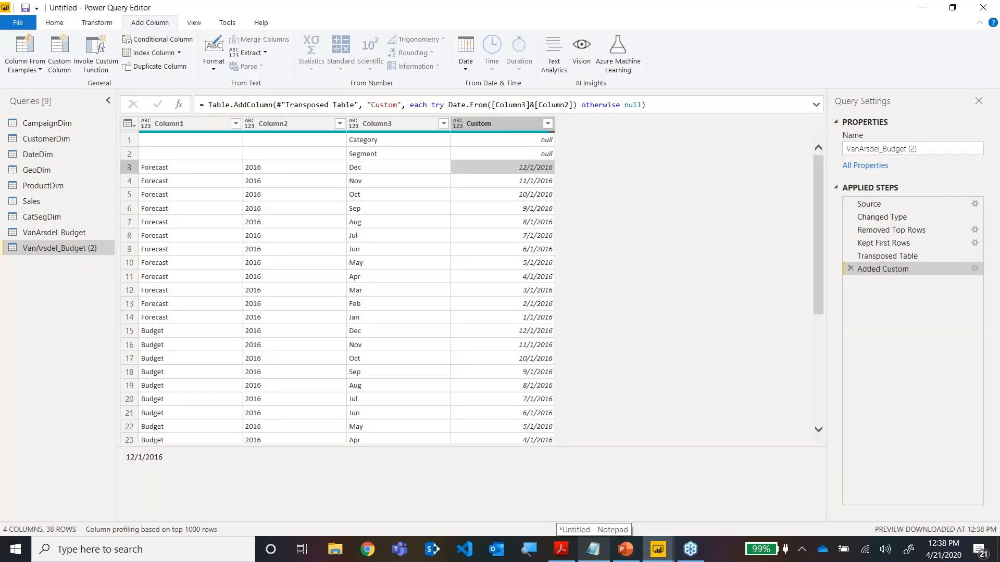
Start a second custom column in VanArsdel_Budget (2) whose formula begins with if, keeping the preview columns in view.
left_click(63, 69)
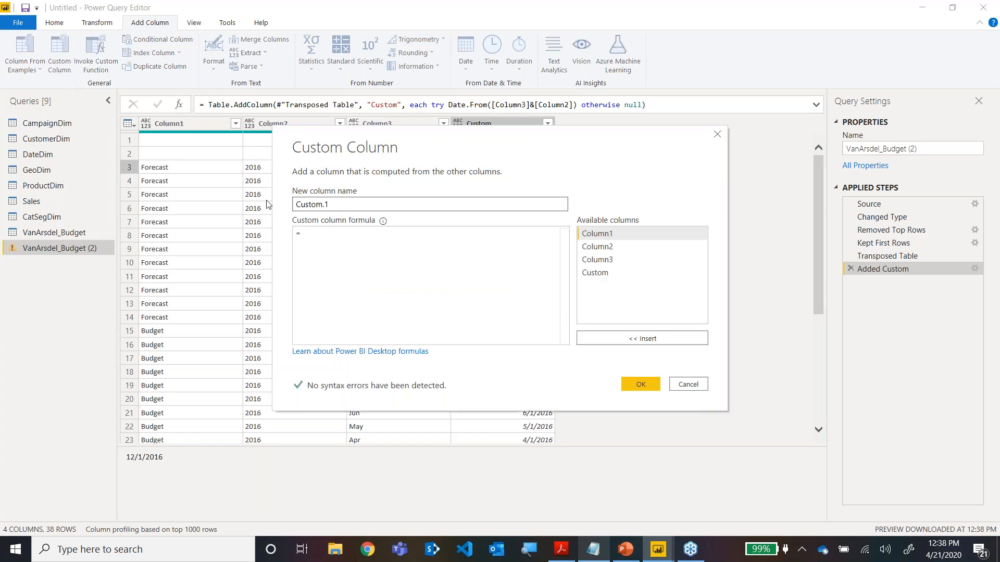
left_click(362, 261)
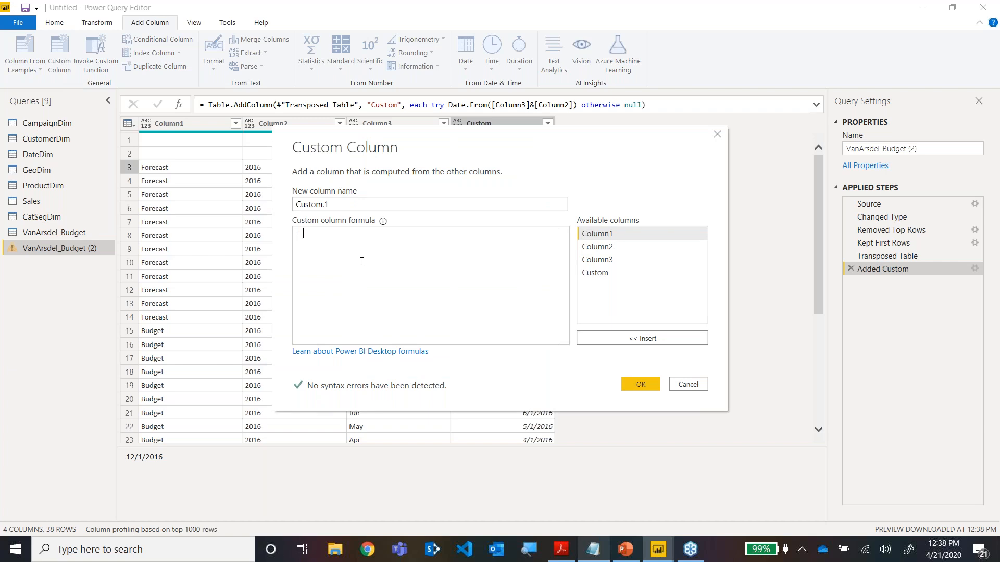
type("if")
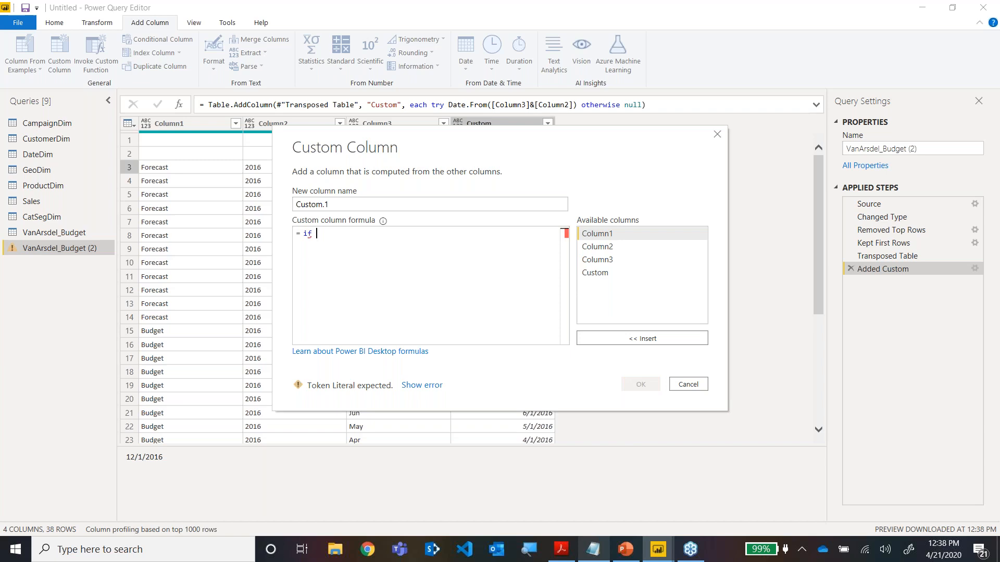
left_click_drag(463, 144, 451, 205)
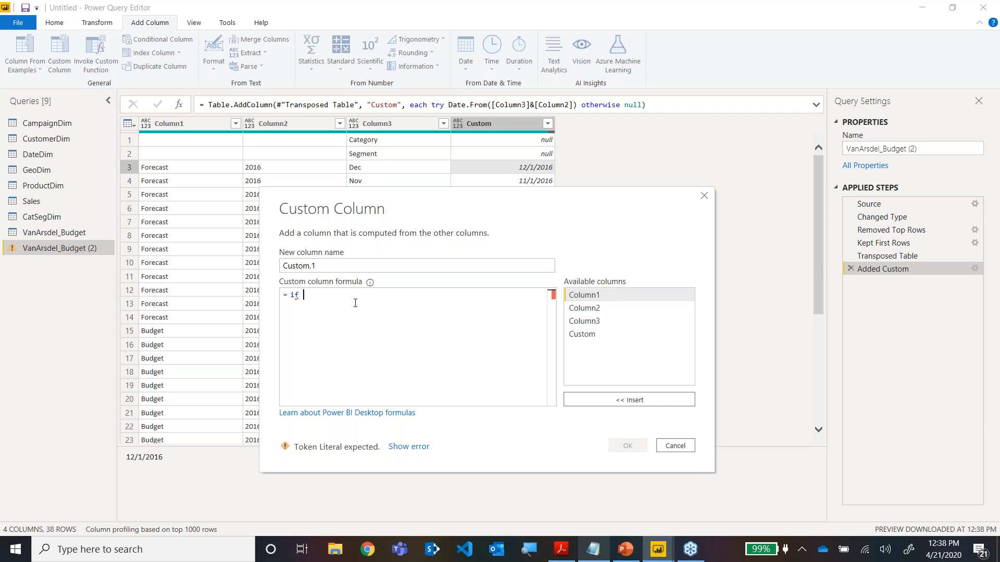
Write the if condition as Text.Length([Column3])>3 in the custom column formula.
type("Text.L")
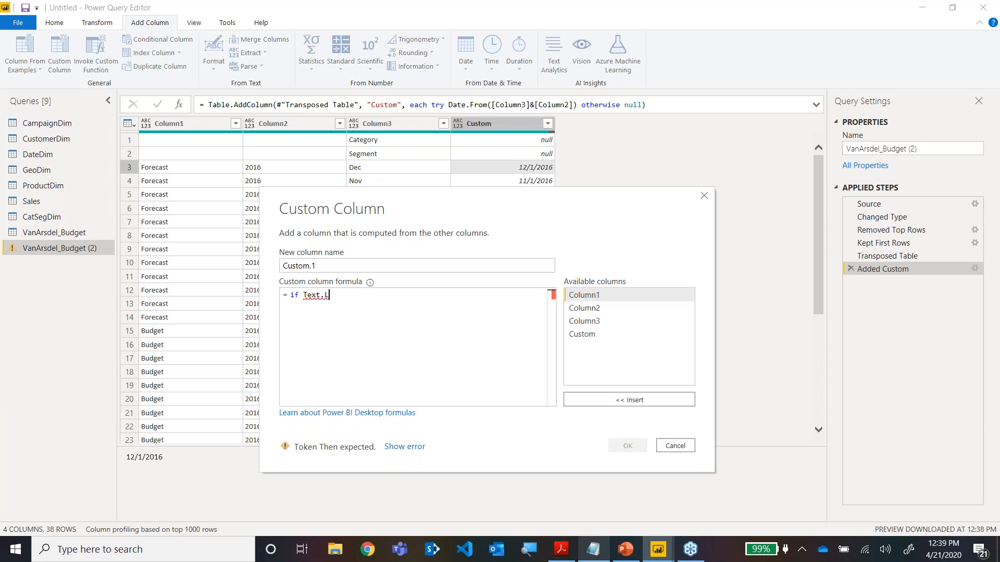
key("BackSpace")
key("BackSpace")
type(".")
key("BackSpace")
key("BackSpace")
key("BackSpace")
type("xt")
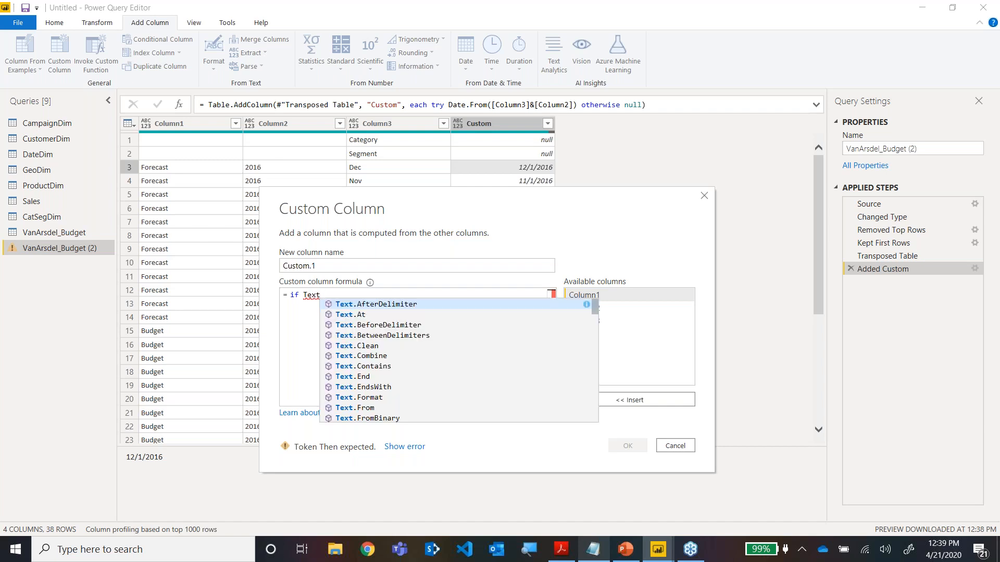
type(".l")
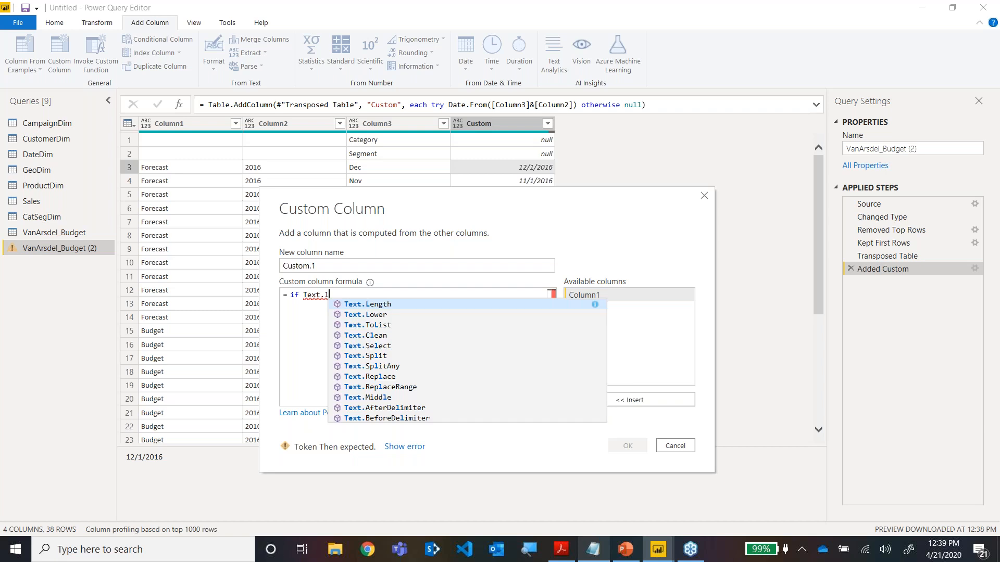
key("Tab")
type("(")
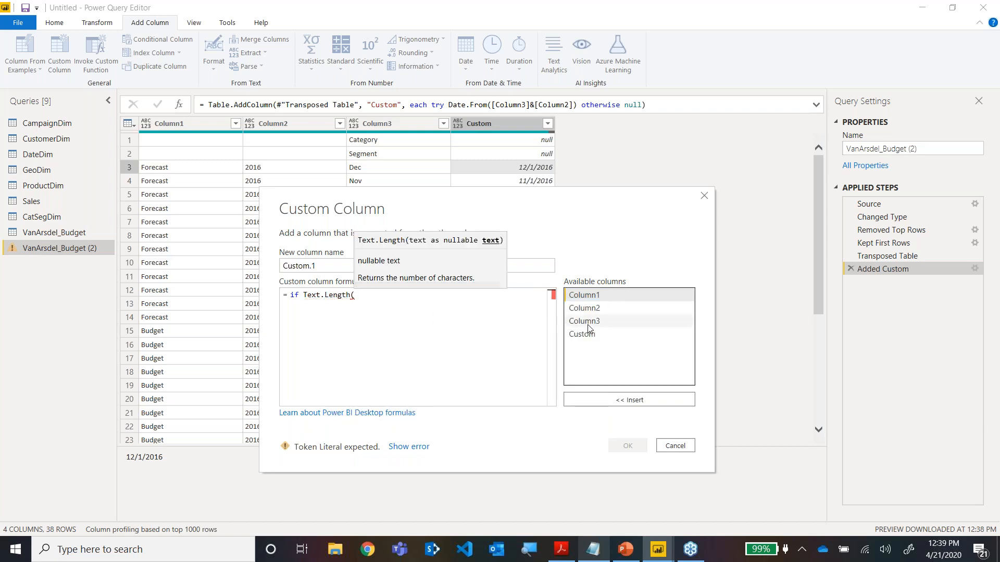
double_click(588, 324)
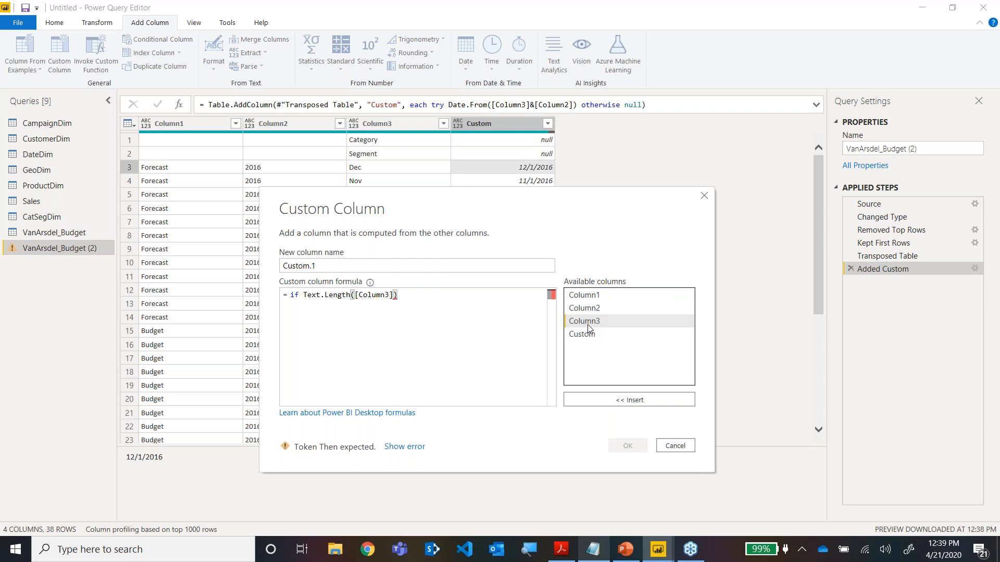
type(")>3 then")
Extend the conditional formula with then [Column3] else [Column1]&"~".
double_click(585, 321)
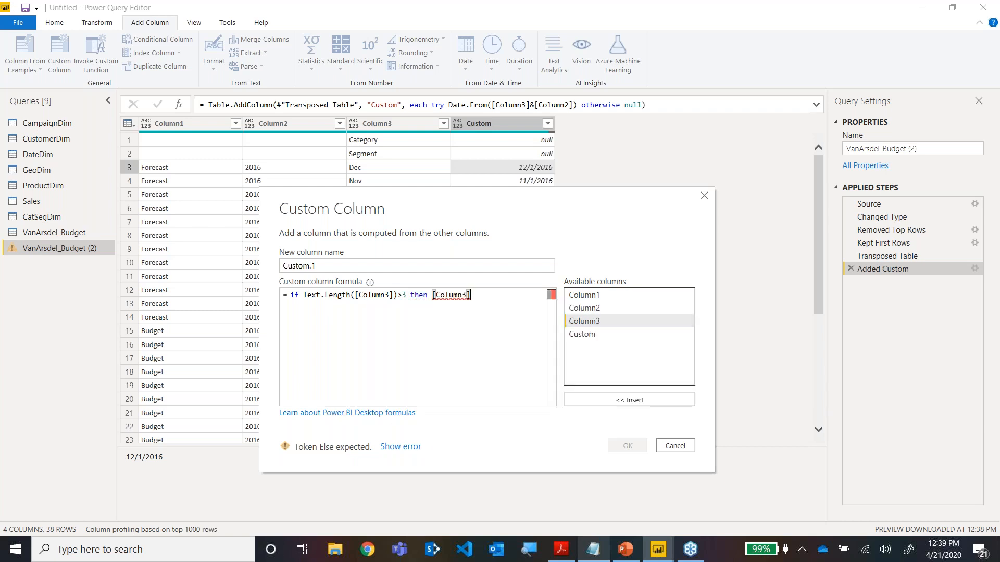
type("else")
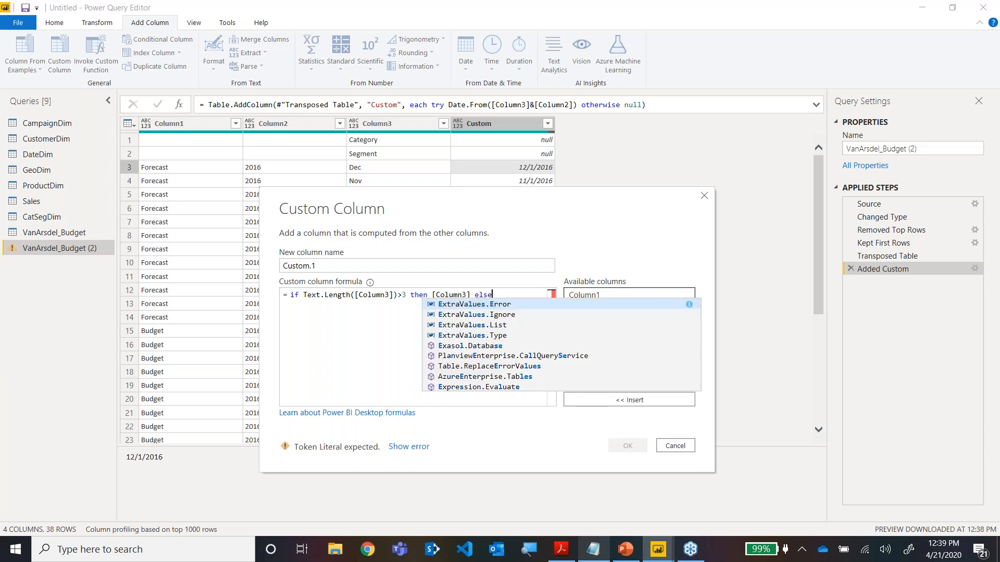
double_click(597, 296)
type("& ")
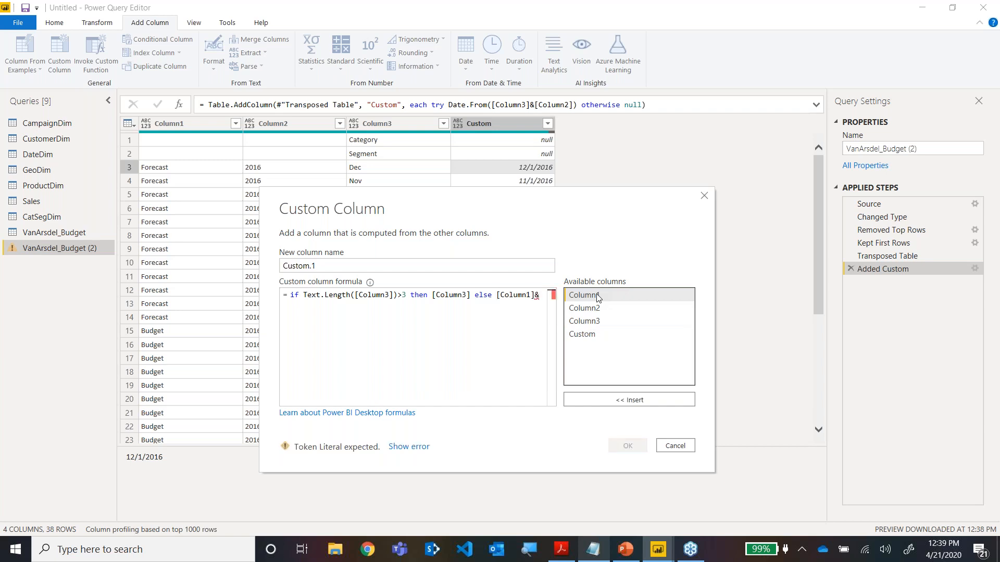
type("\"-\"")
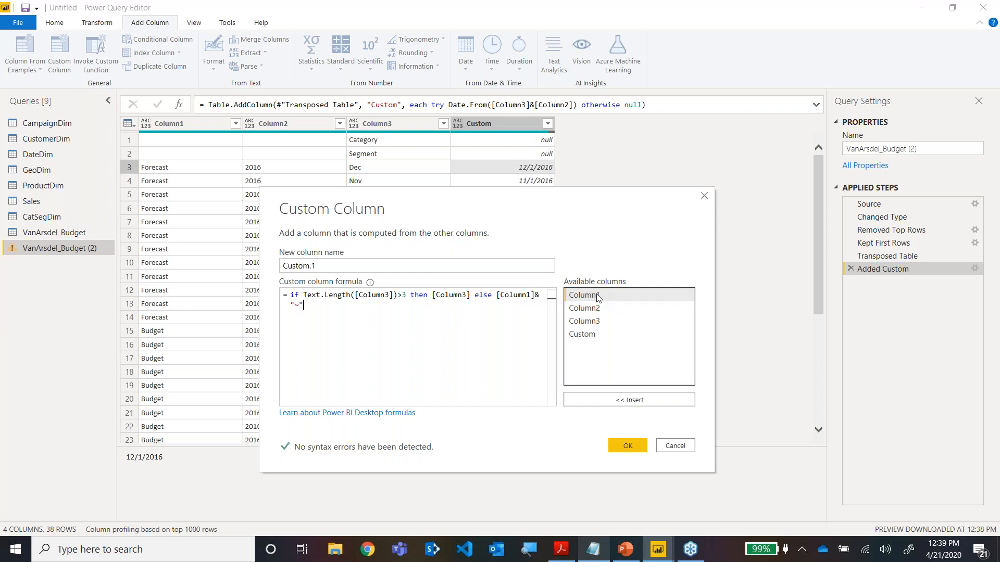
type("&")
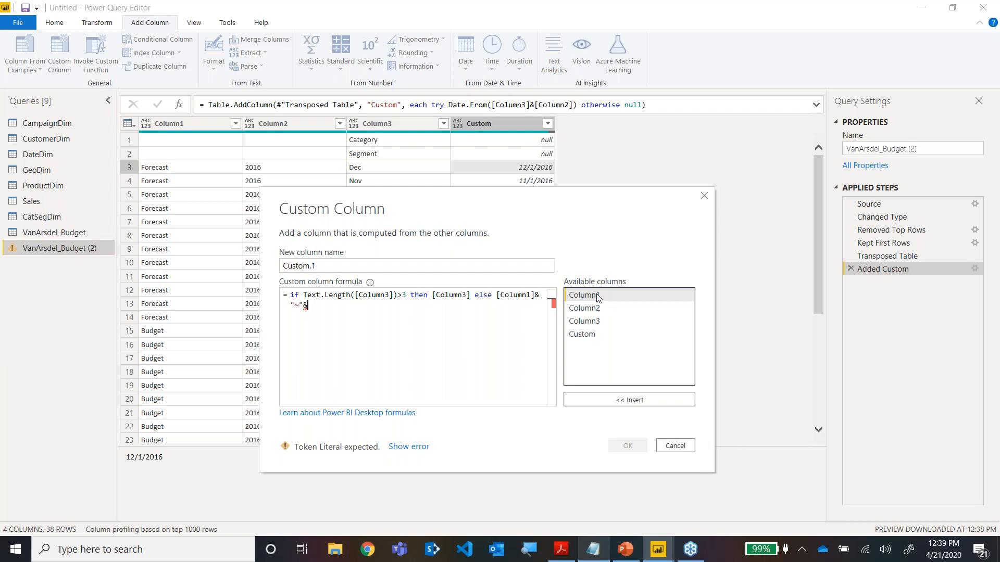
Continue the custom column formula after "~" with &Date.ToText([Custom].
type("Dat")
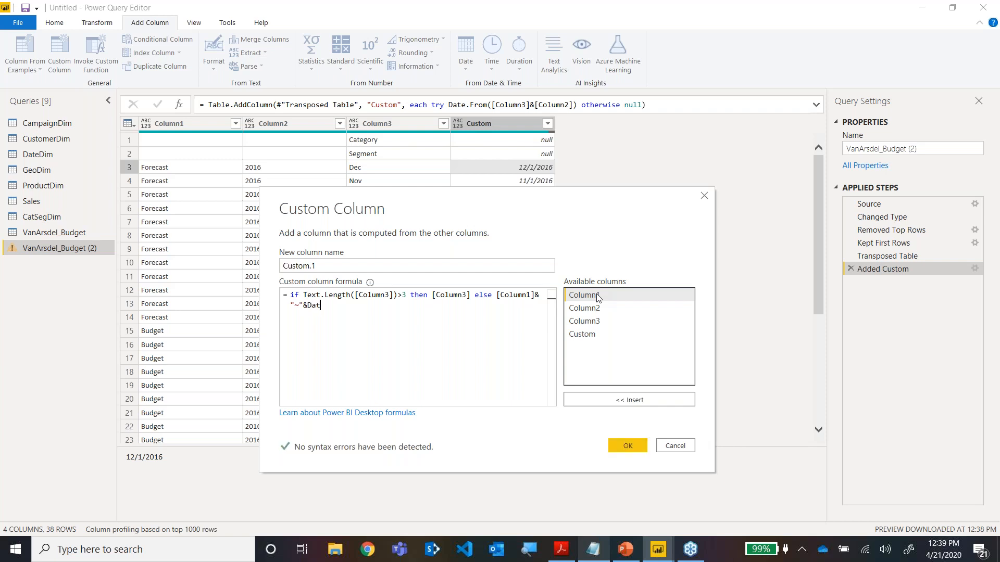
type("e.t")
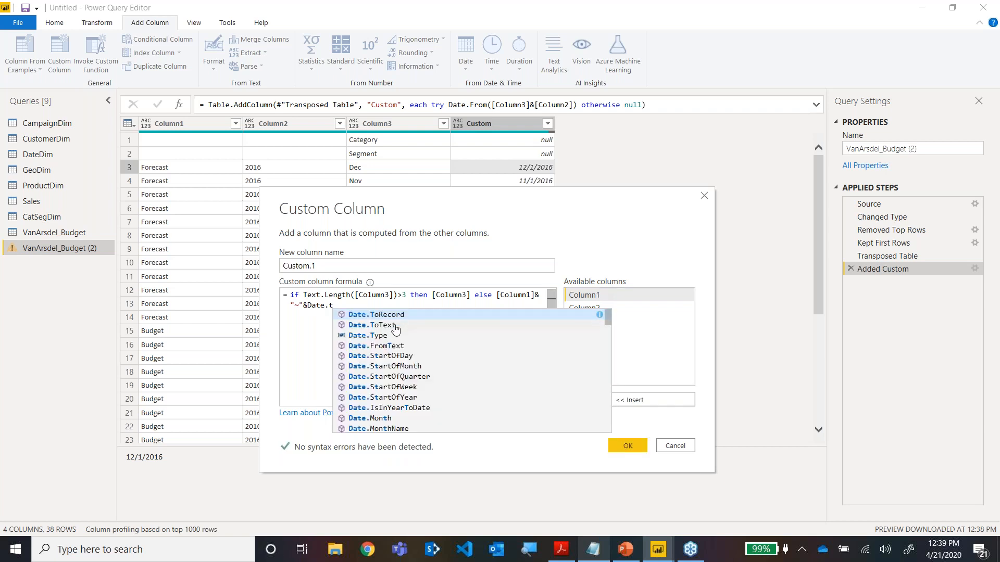
left_click(393, 327)
type("(")
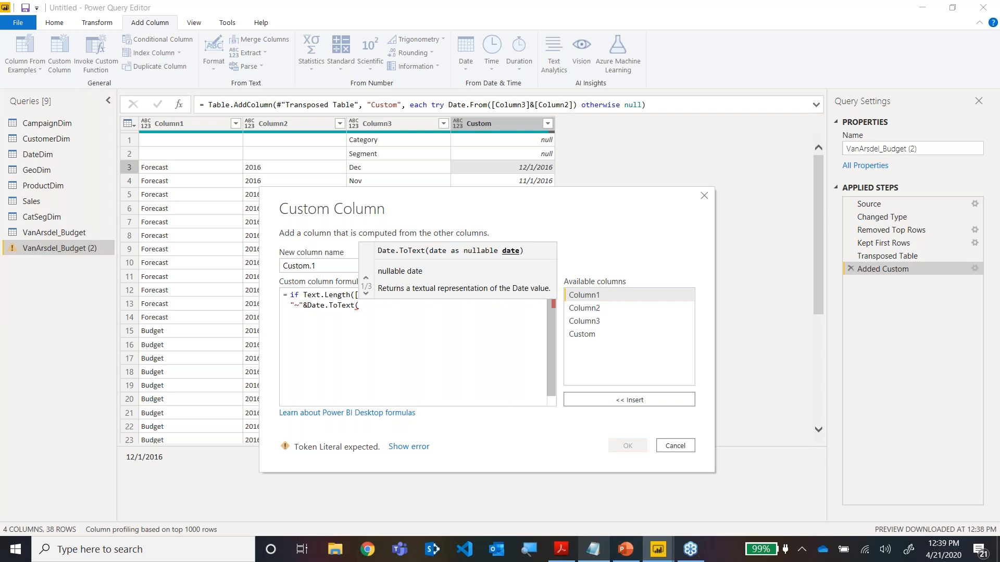
double_click(579, 335)
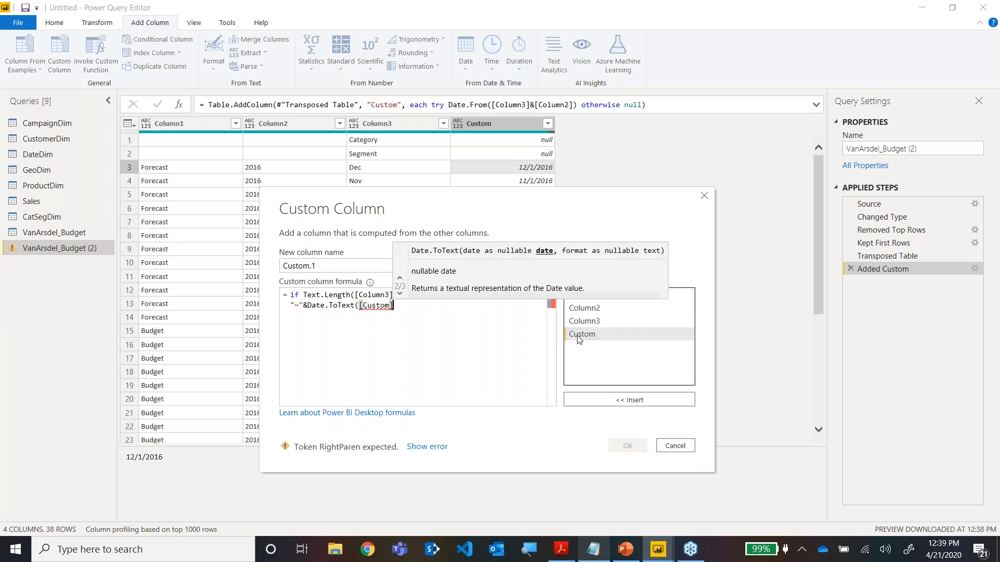
Complete Date.ToText with the format "MM/dd/yyyy" and create the Custom.1 column.
type(",\"")
type("\"")
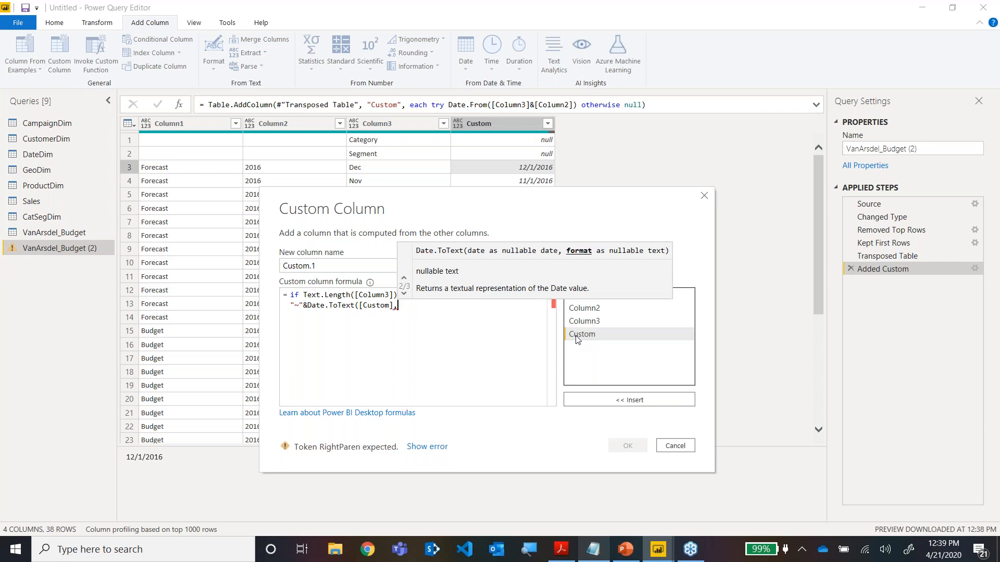
type("MM")
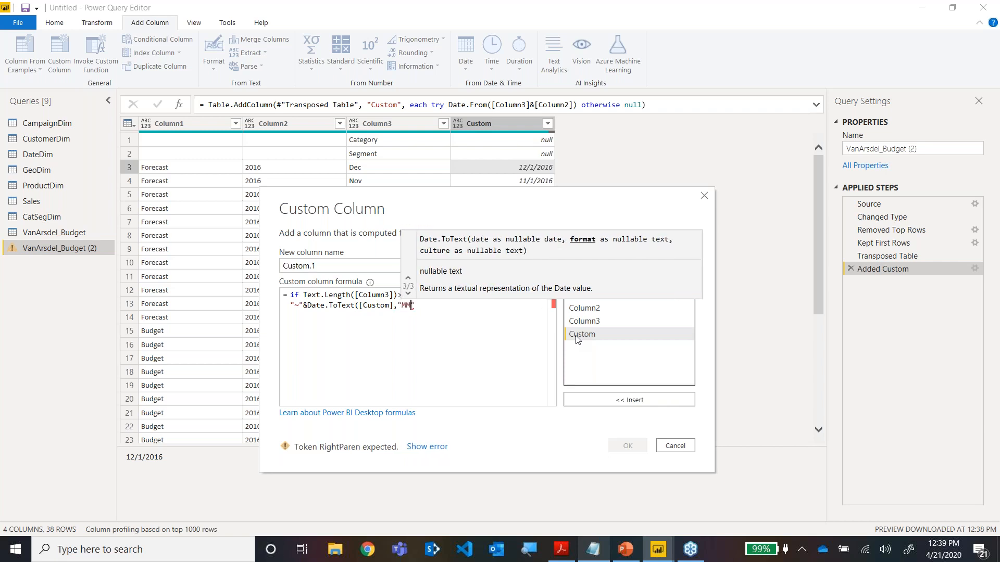
type("/dd/yyyy")
type(")")
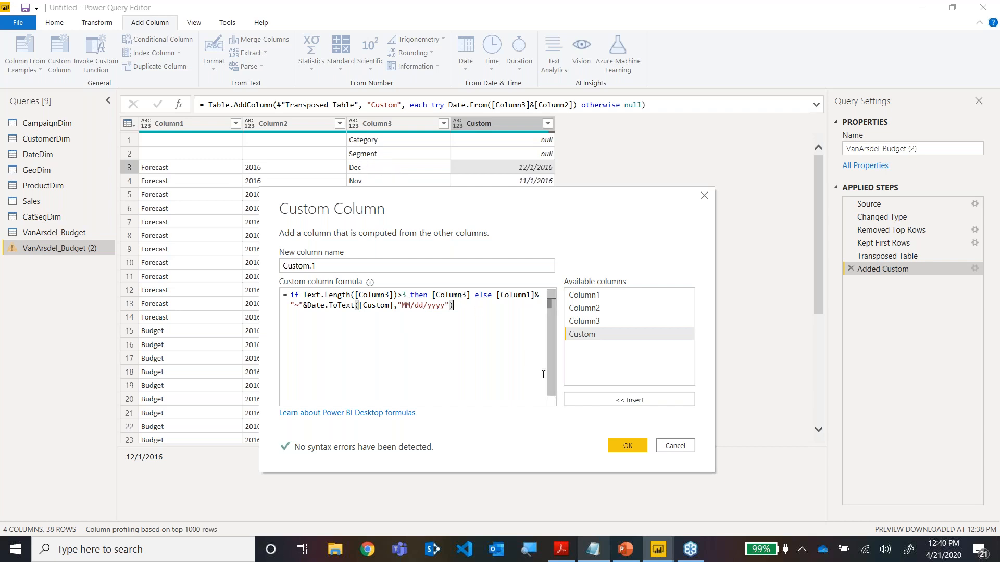
left_click(628, 445)
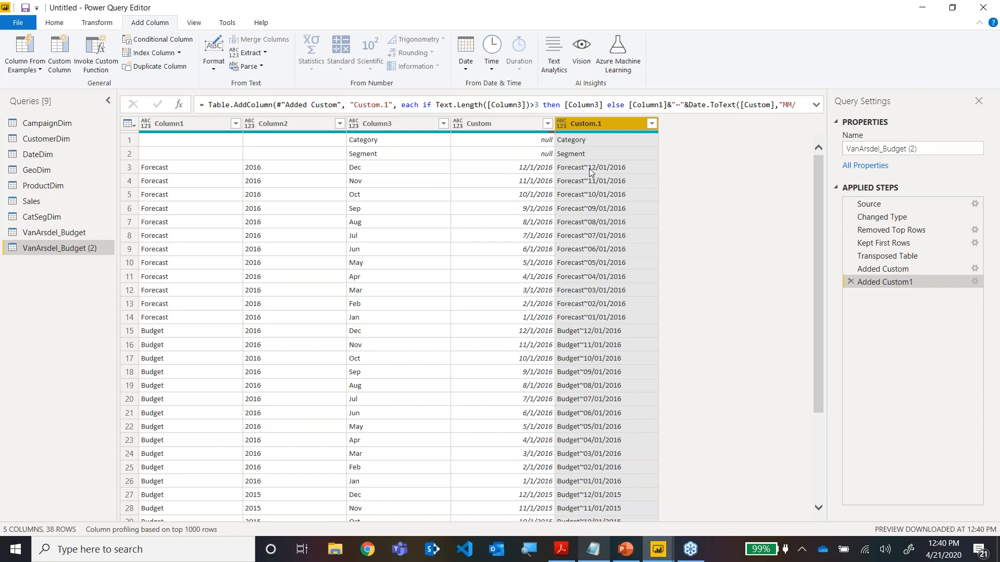
Remove all columns except Custom.1 and transpose the remaining column into a single row.
right_click(584, 123)
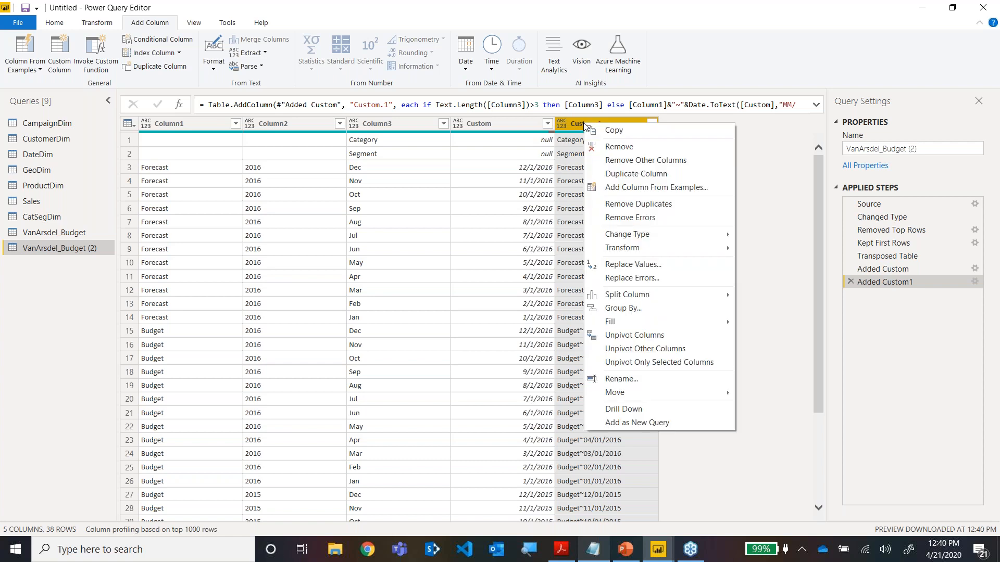
left_click(597, 164)
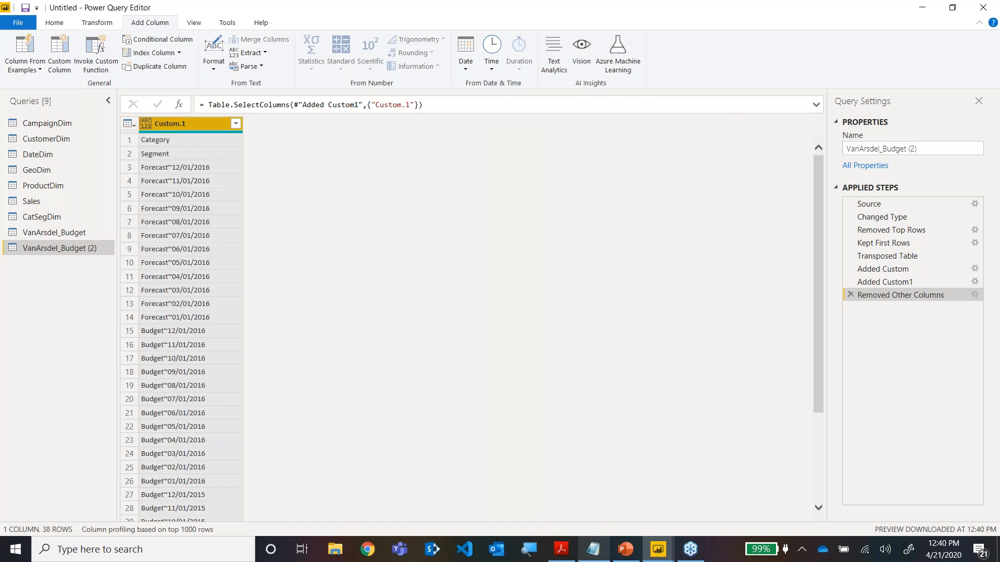
left_click(93, 27)
left_click(101, 42)
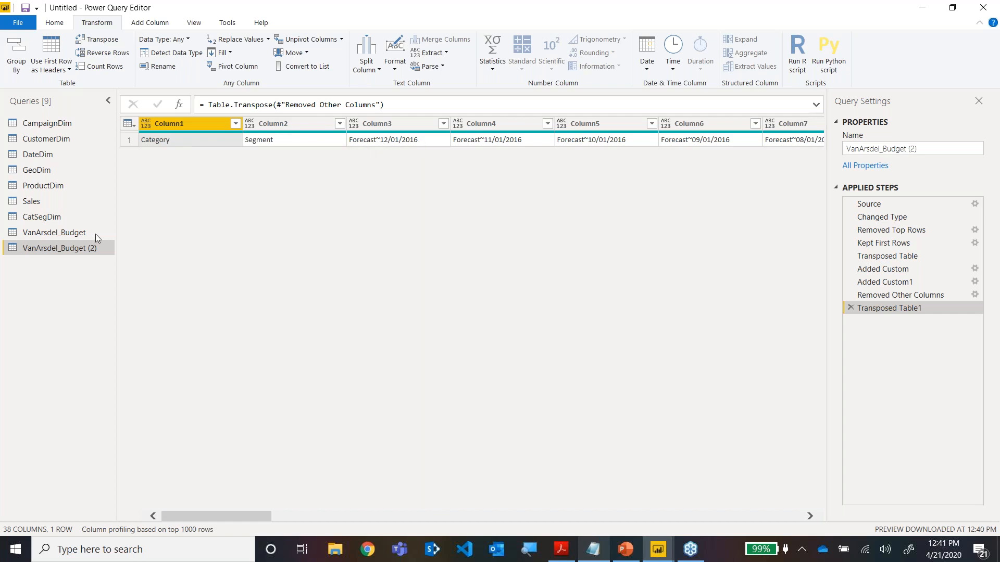
Compare the columns of VanArsdel_Budget with the transposed header row in VanArsdel_Budget (2), from the first to the last column.
left_click(81, 237)
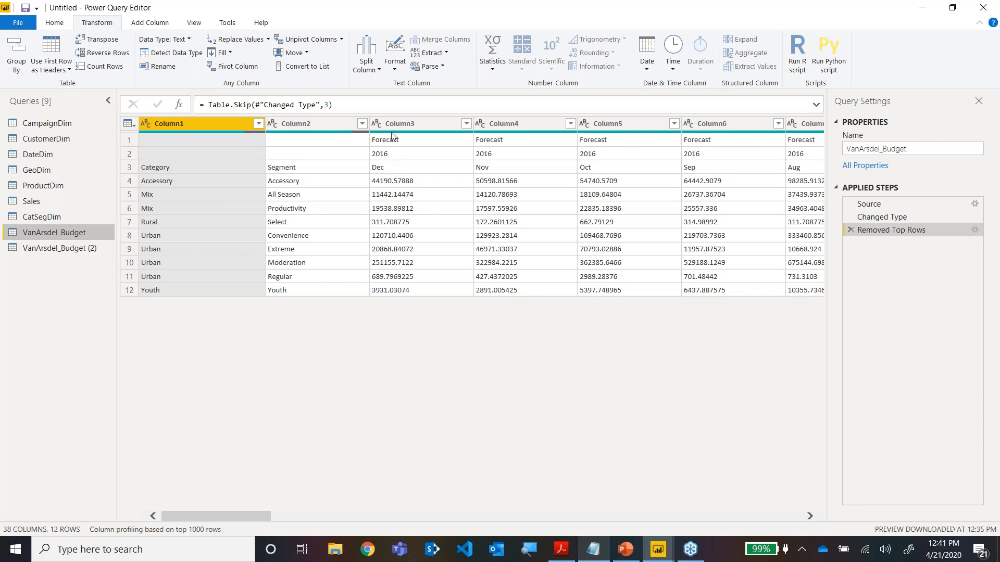
left_click_drag(268, 518, 820, 526)
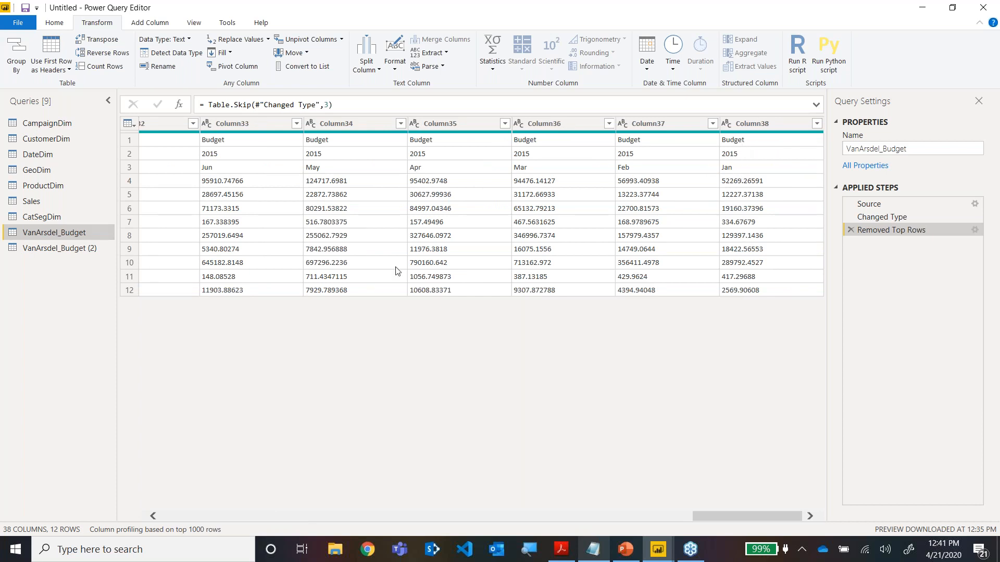
left_click(60, 249)
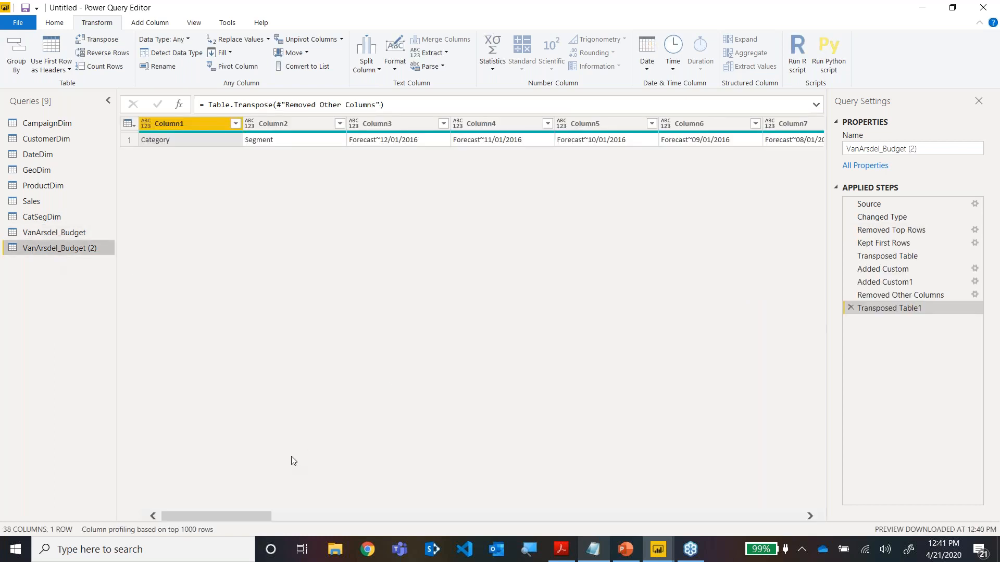
left_click_drag(261, 516, 823, 515)
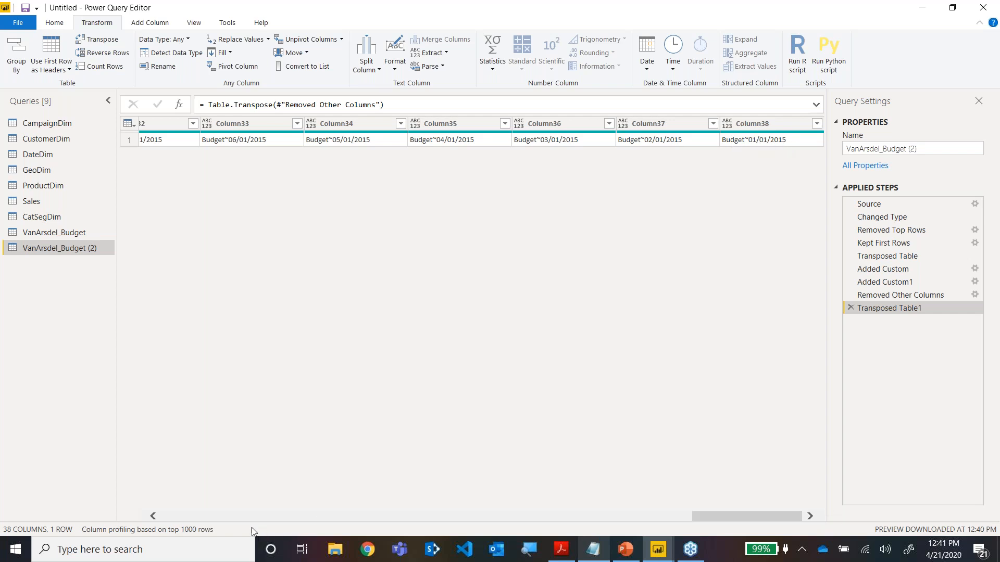
left_click(183, 519)
left_click(182, 520)
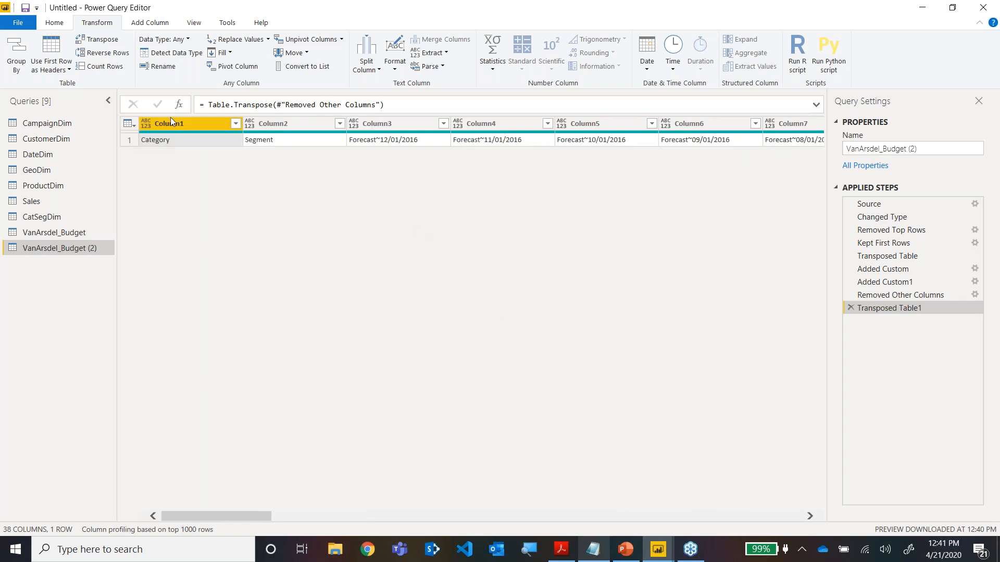
Append the VanArsdel_Budget table to the header row in VanArsdel_Budget (2).
left_click(54, 22)
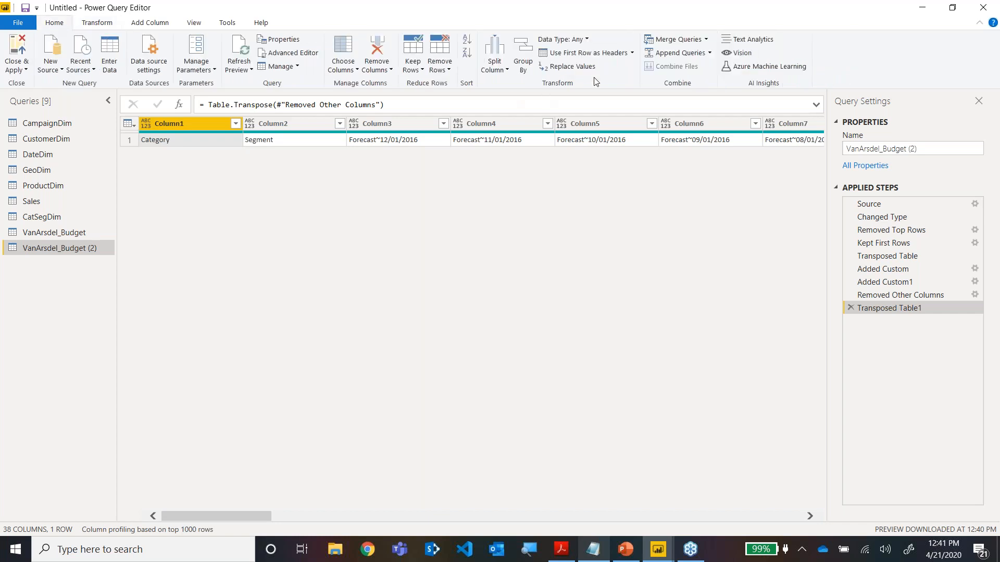
left_click(701, 54)
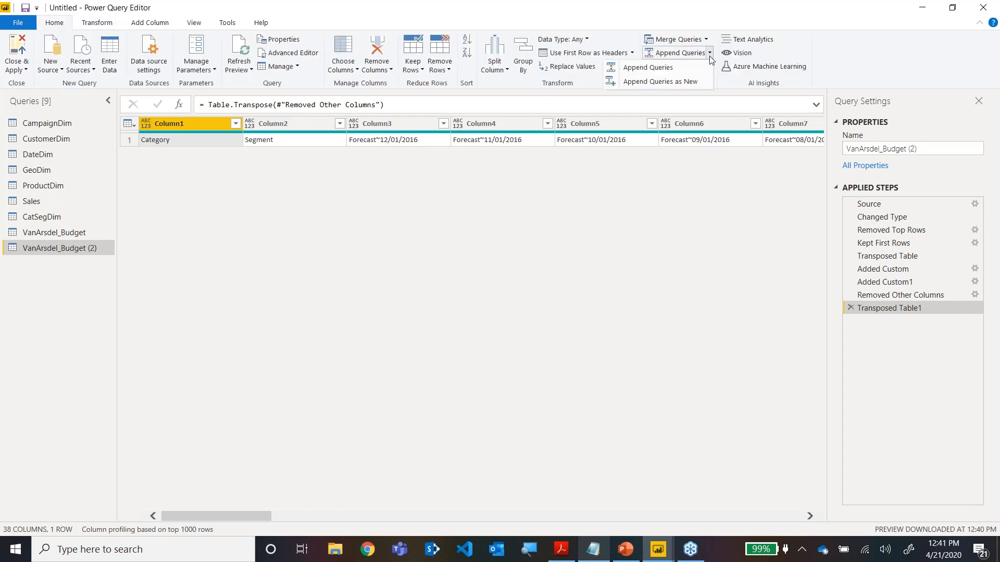
left_click(675, 71)
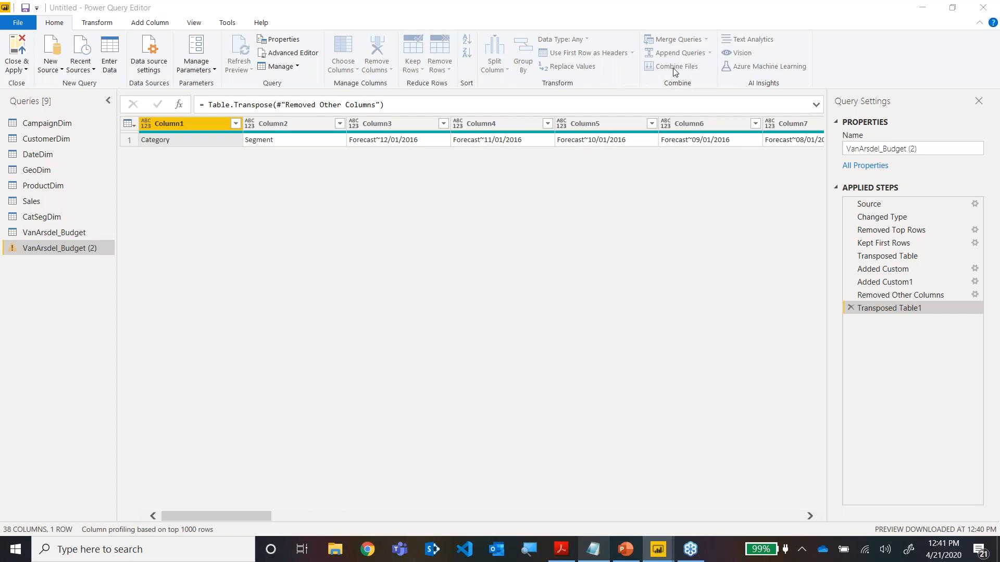
left_click(395, 290)
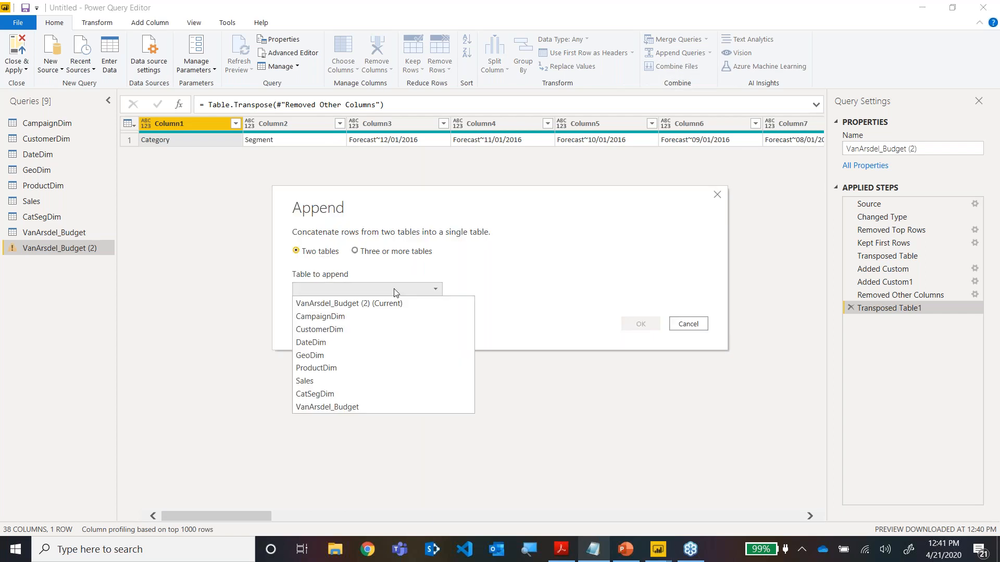
left_click(346, 407)
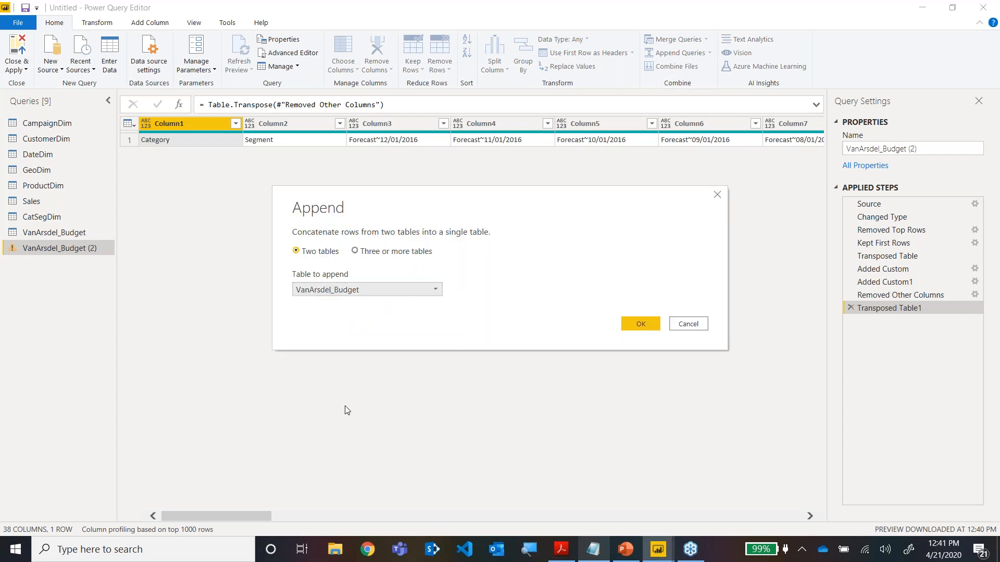
left_click(627, 324)
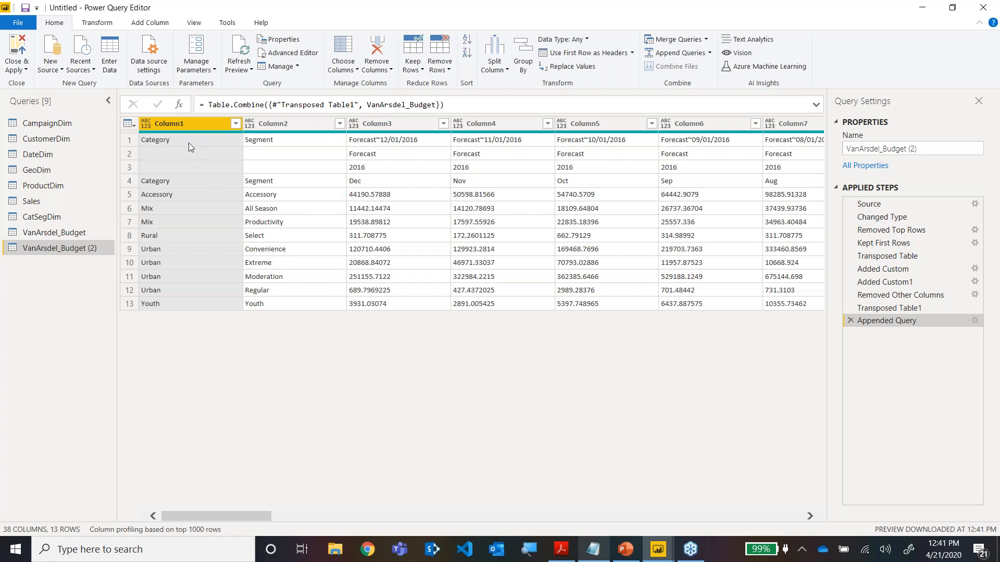
Check the appended rows against VanArsdel_Budget and promote the first row of VanArsdel_Budget (2) to column headers.
left_click(73, 235)
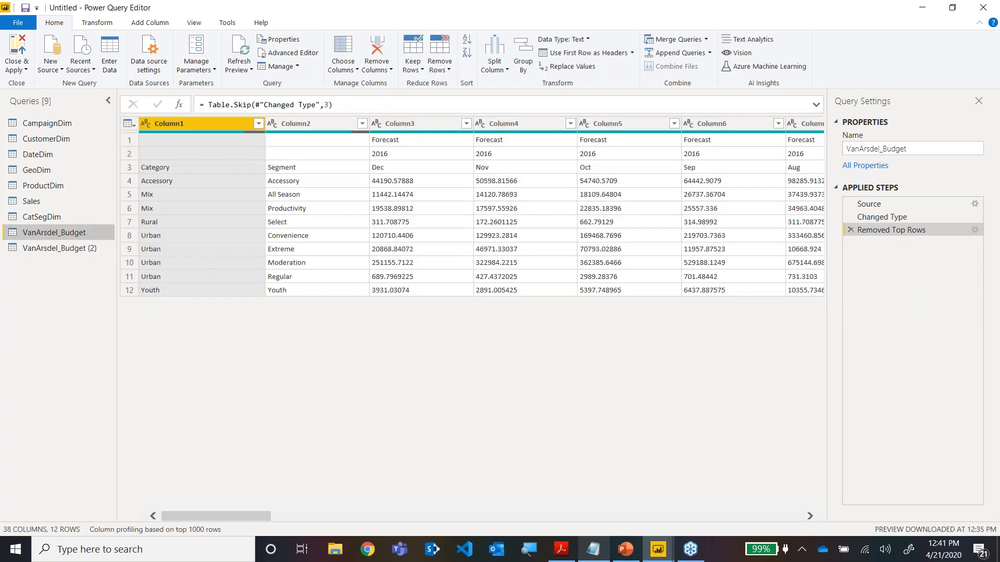
left_click(95, 250)
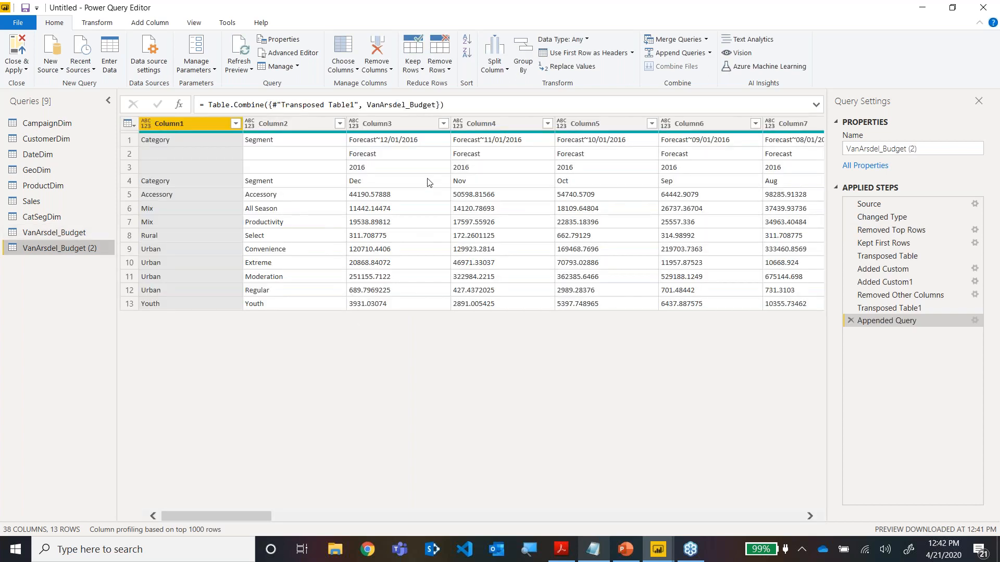
left_click(410, 144)
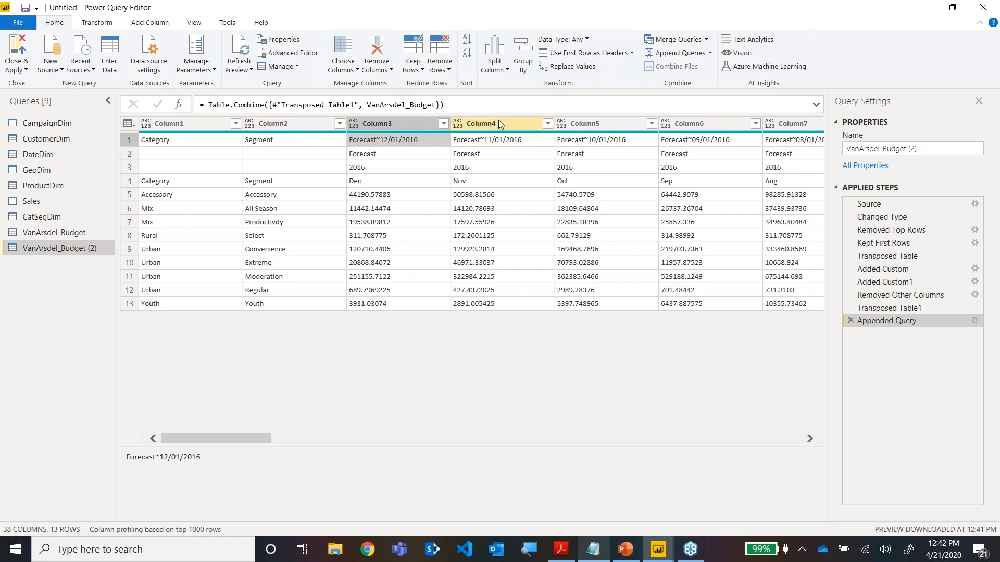
left_click(568, 53)
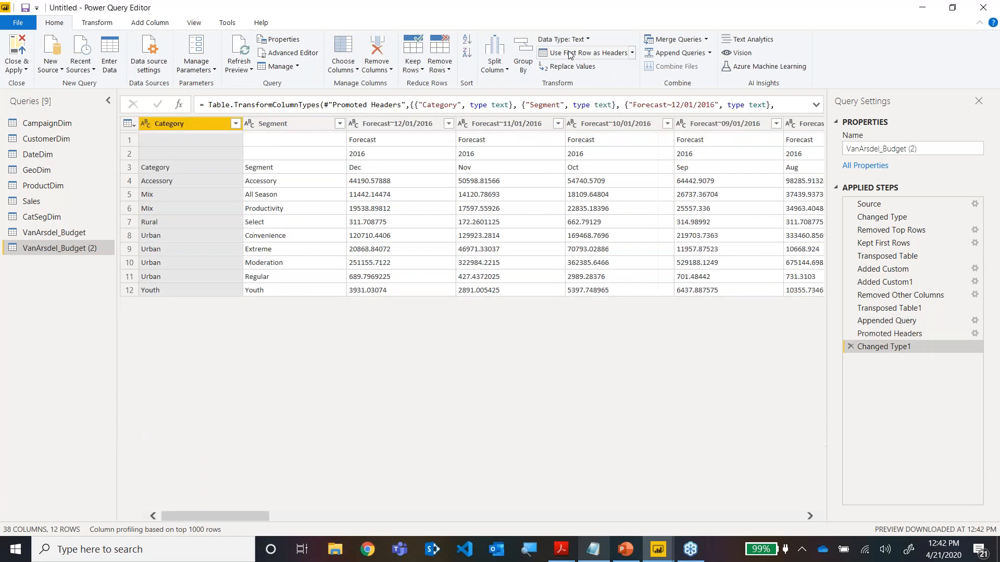
Review the leftover scenario, year and month rows under the new headers and remove the top 3 rows.
left_click(380, 138)
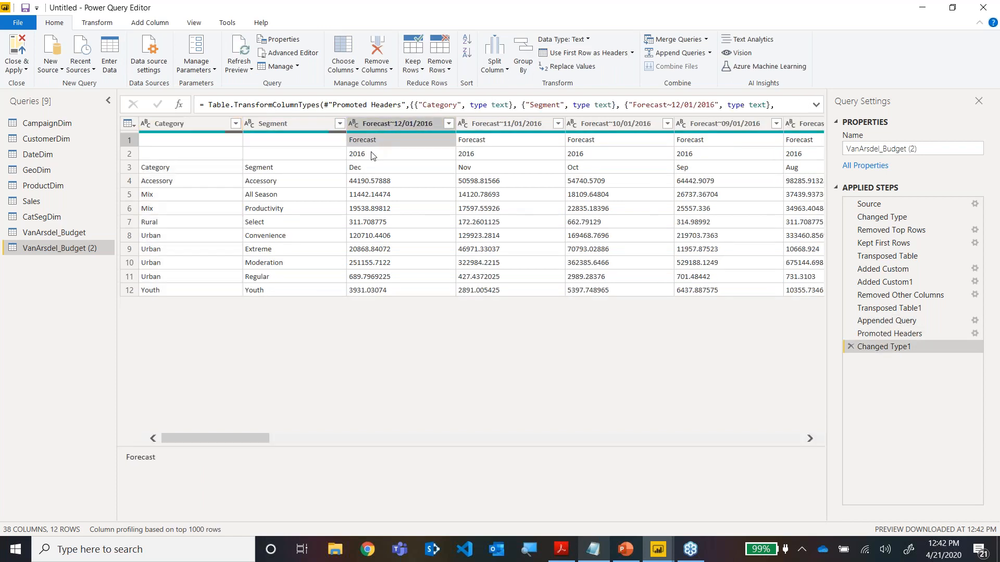
left_click(371, 155)
left_click(371, 166)
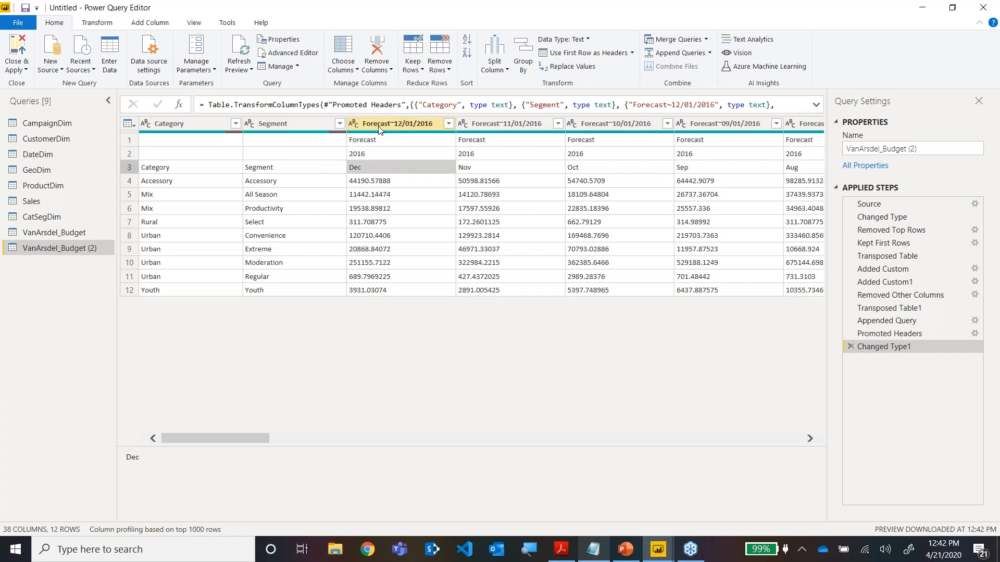
left_click(405, 142)
left_click(406, 173)
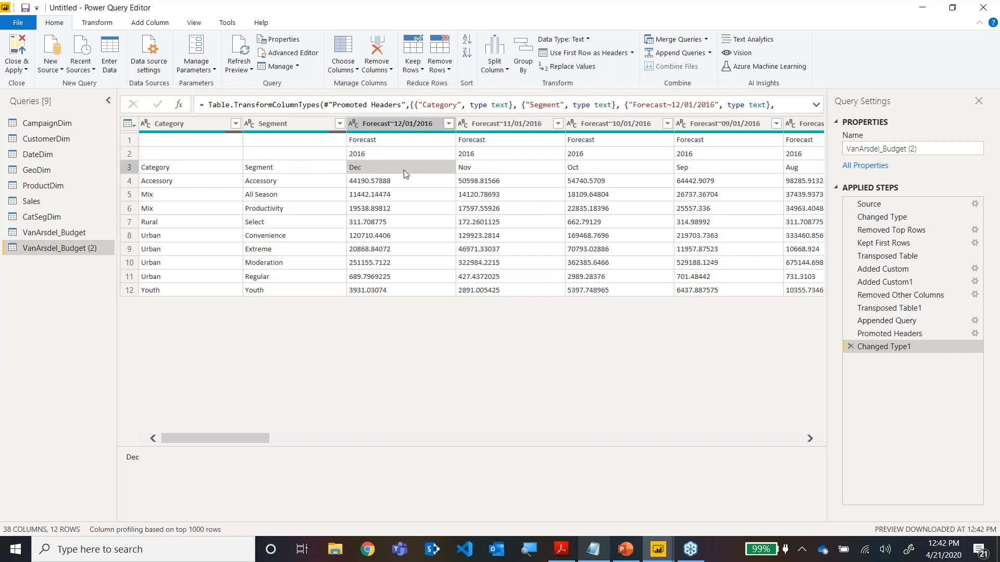
left_click(443, 72)
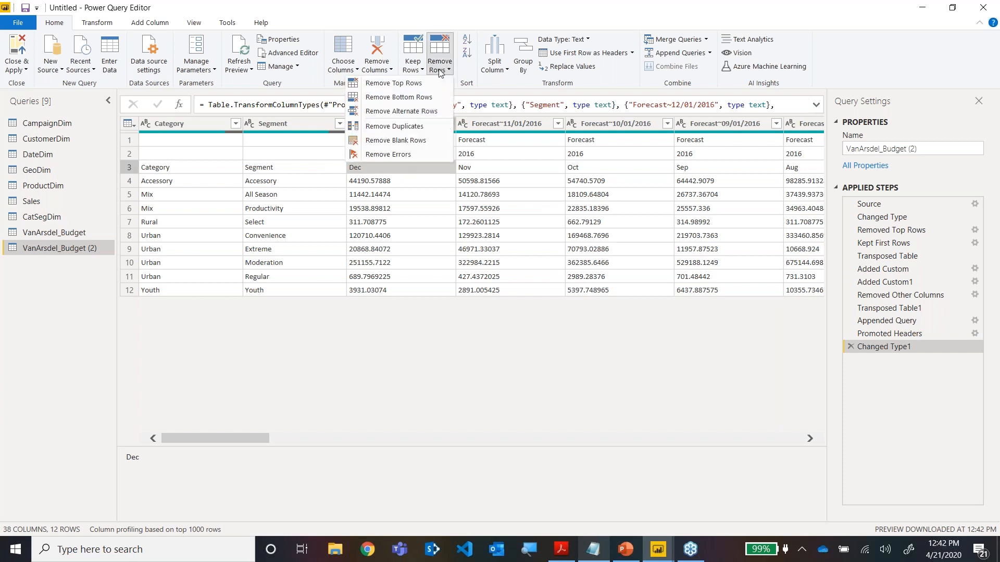
left_click(415, 89)
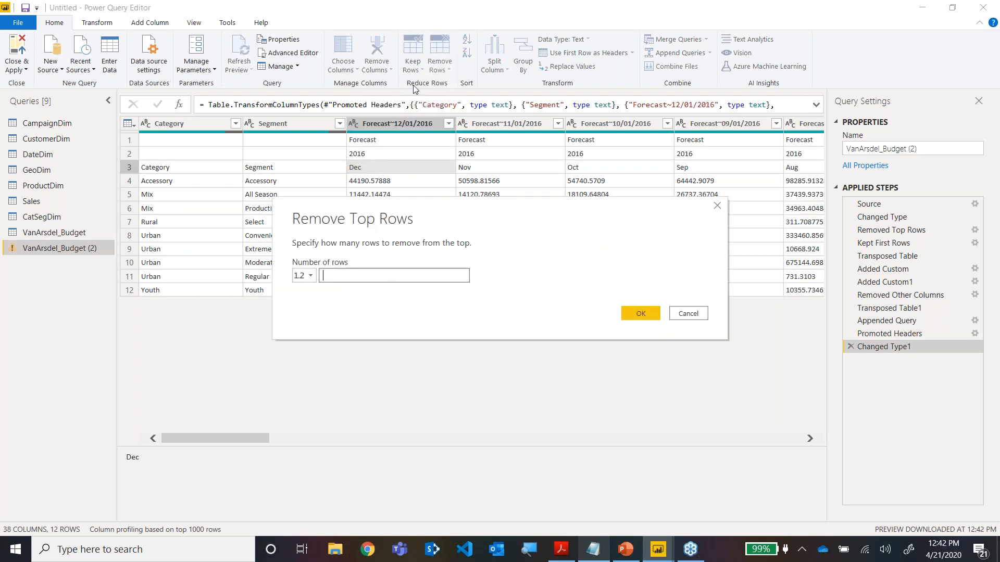
type("3")
left_click(635, 315)
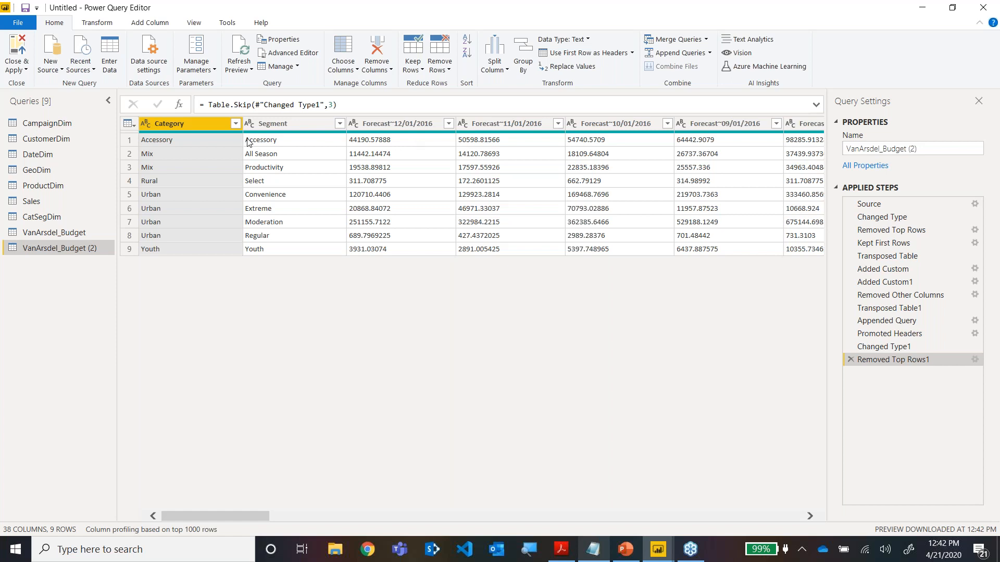
left_click(104, 23)
left_click(101, 39)
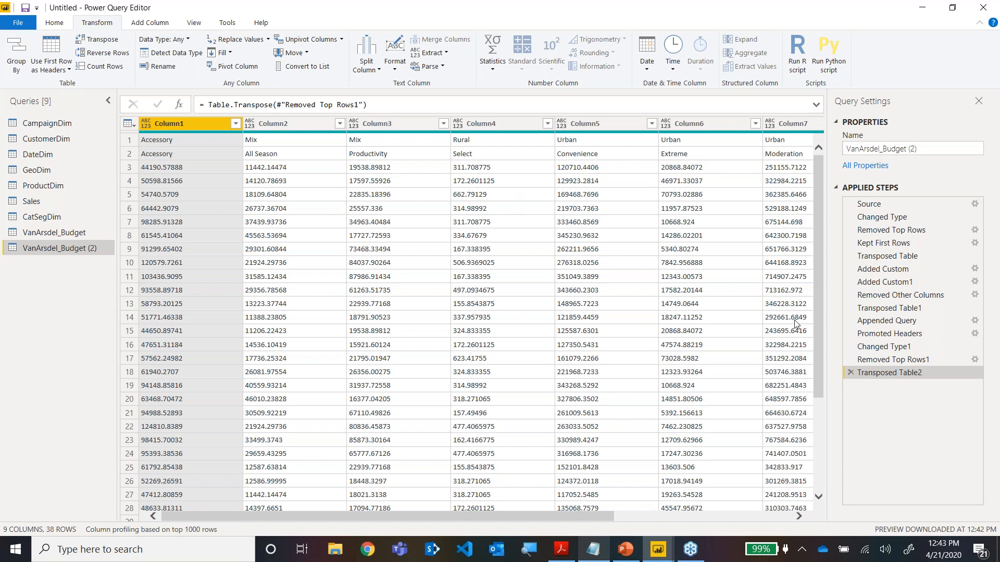
left_click(851, 372)
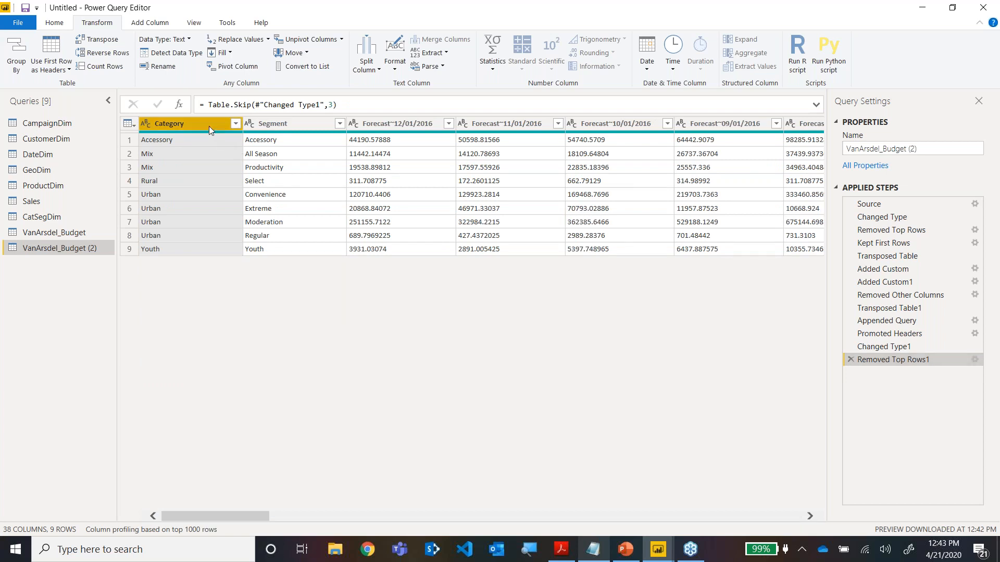
Unpivot all columns of VanArsdel_Budget (2) other than Category and Segment.
left_click(288, 125, "ctrl")
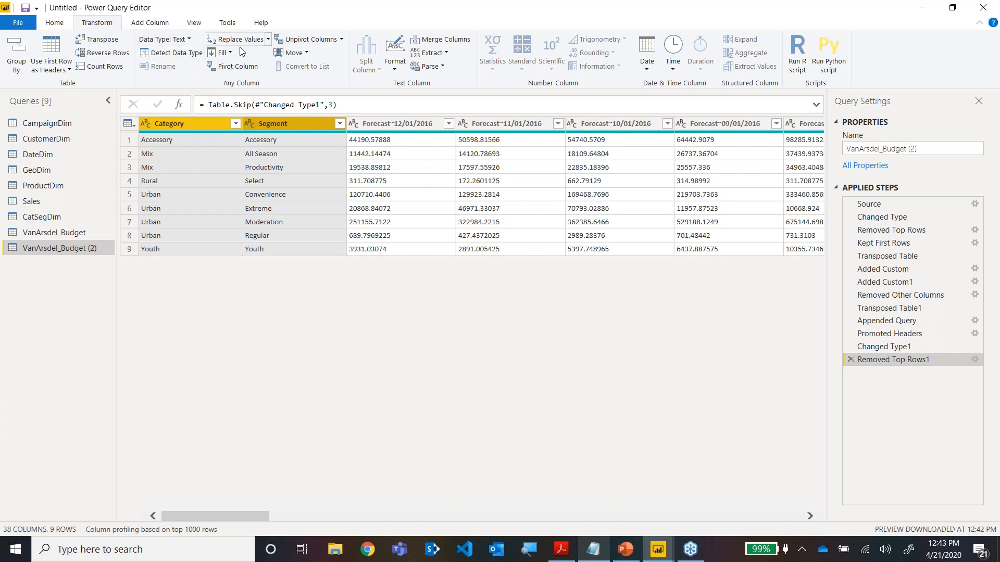
left_click(341, 39)
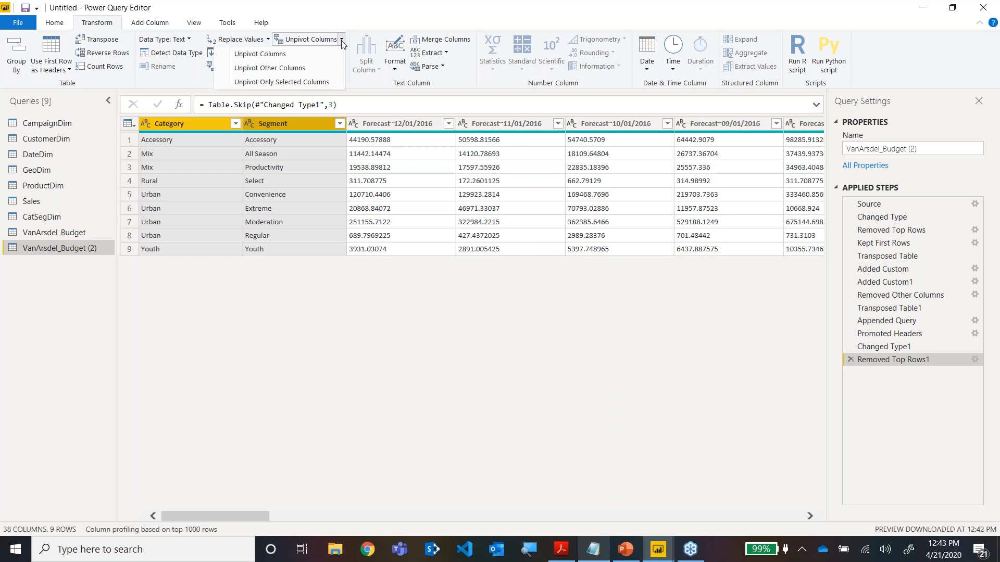
left_click(285, 68)
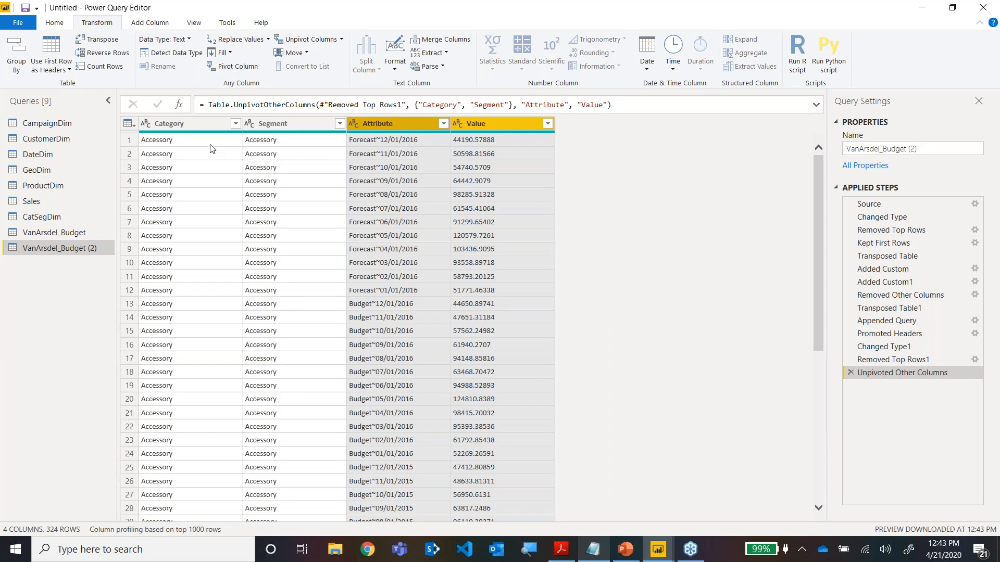
Split the Attribute column at each occurrence of the custom delimiter ~.
left_click(260, 142)
left_click(368, 141)
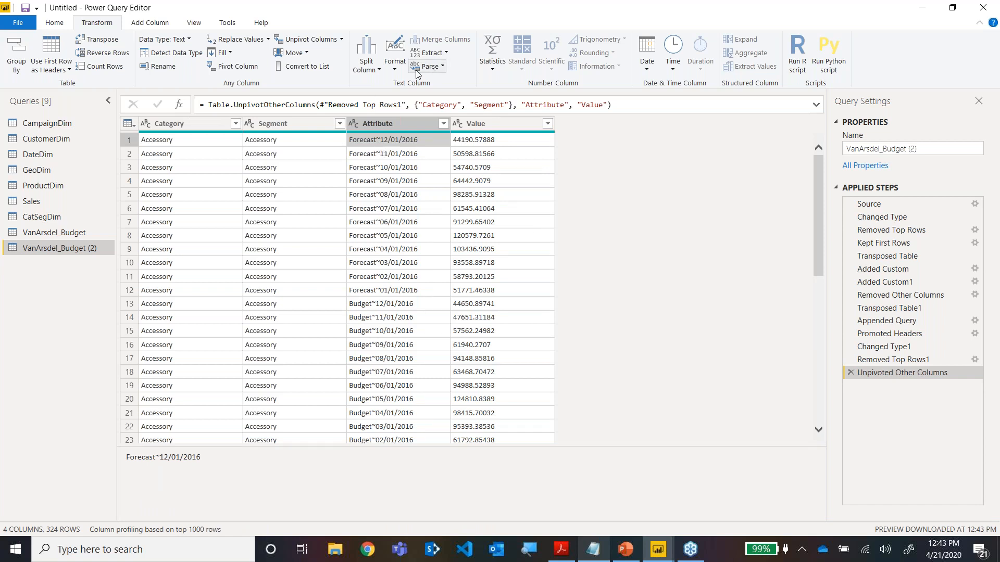
left_click(381, 73)
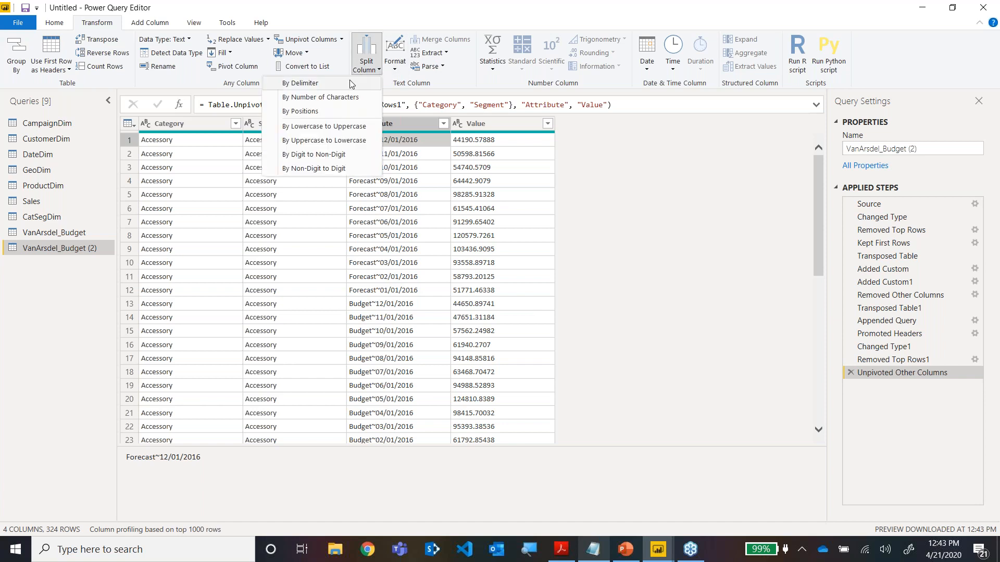
left_click(351, 84)
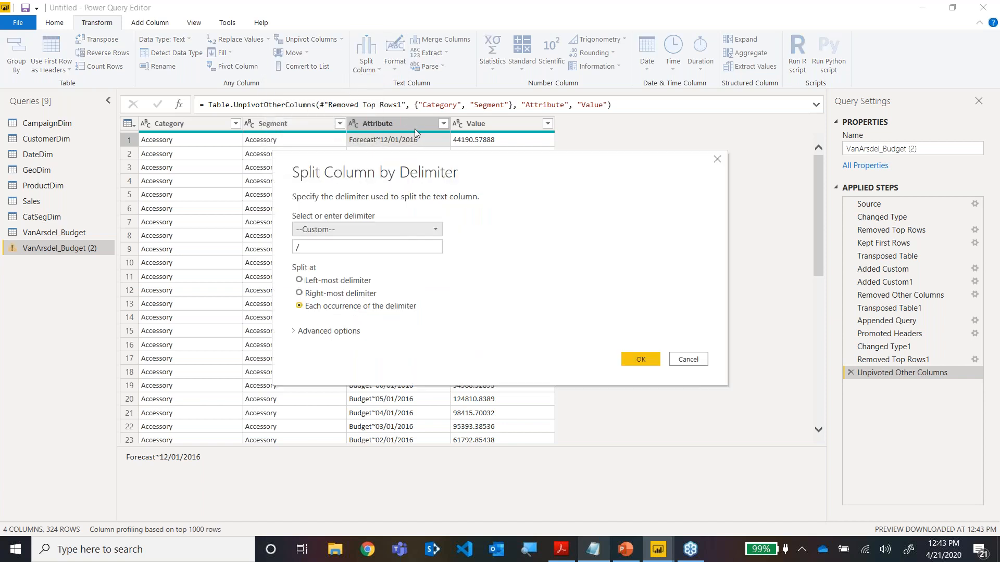
left_click(338, 249)
left_click_drag(337, 249, 164, 252)
type("~")
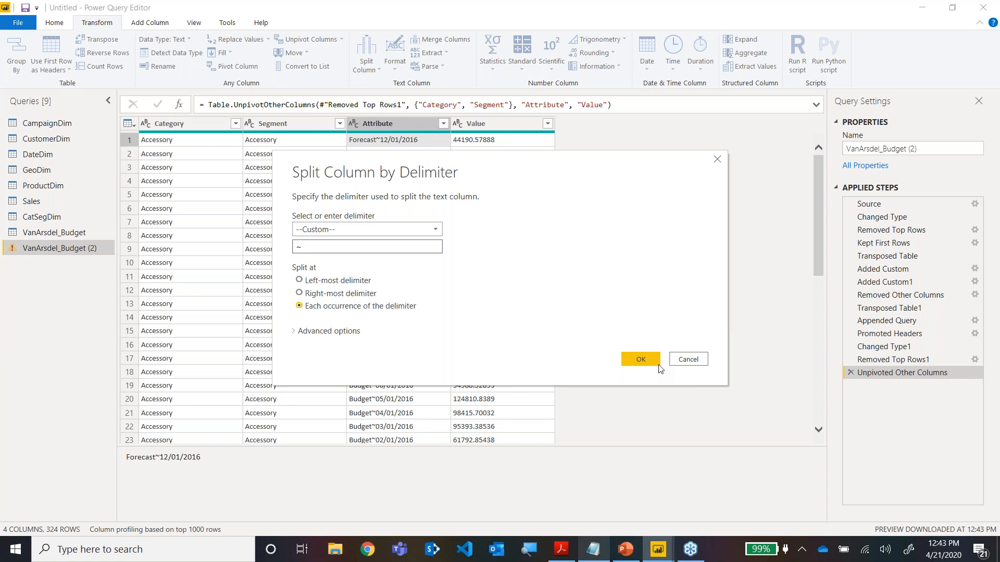
left_click(647, 358)
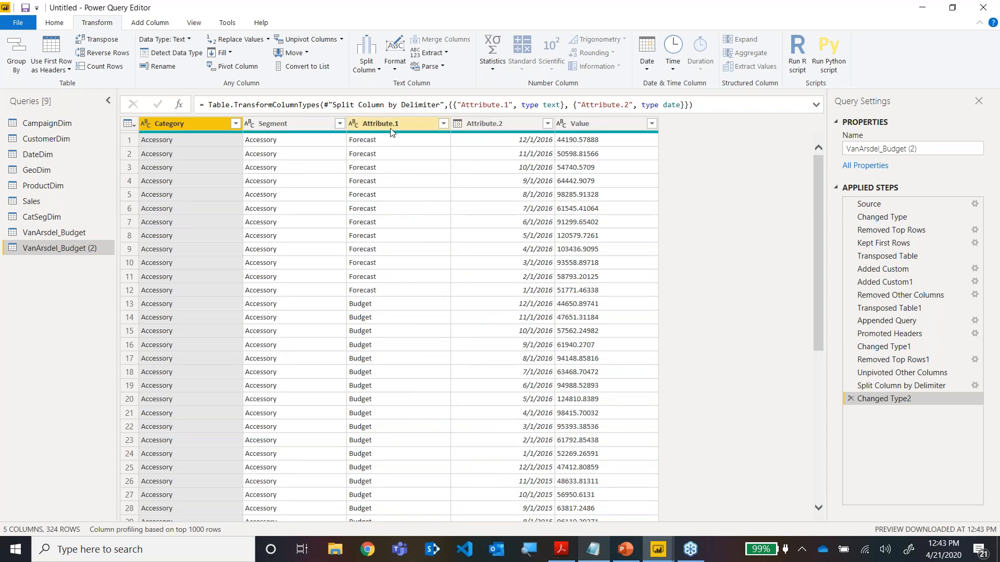
Rename the Attribute.1 column as Scenario and the Attribute.2 column as Date.
double_click(391, 128)
type("Sca")
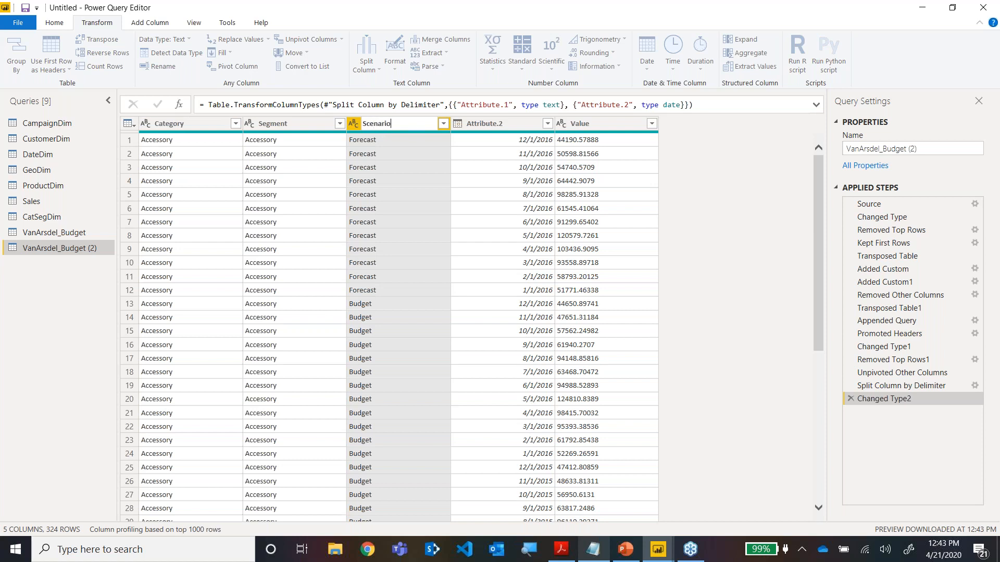
type("nario")
key("Return")
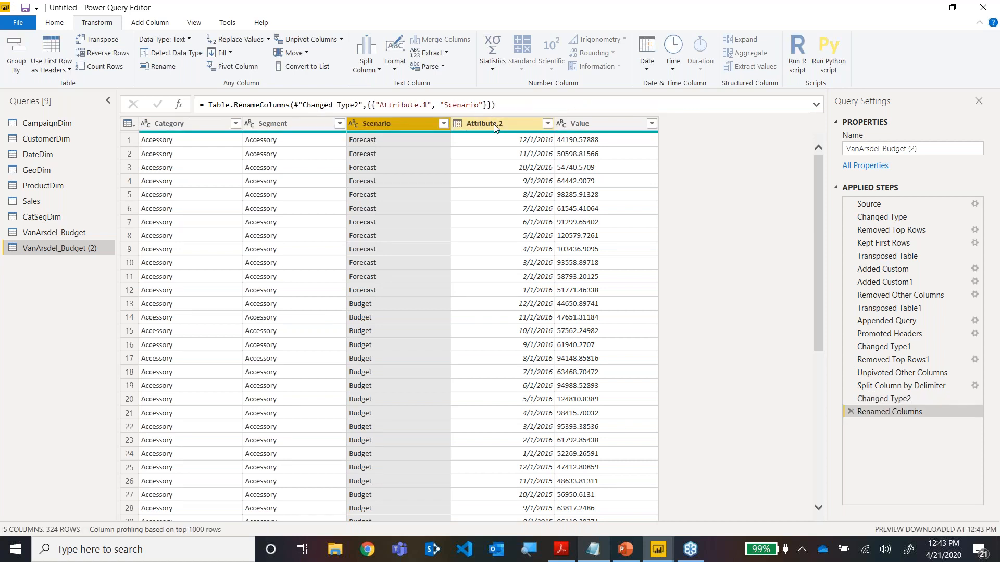
double_click(495, 128)
type("Da")
key("Return")
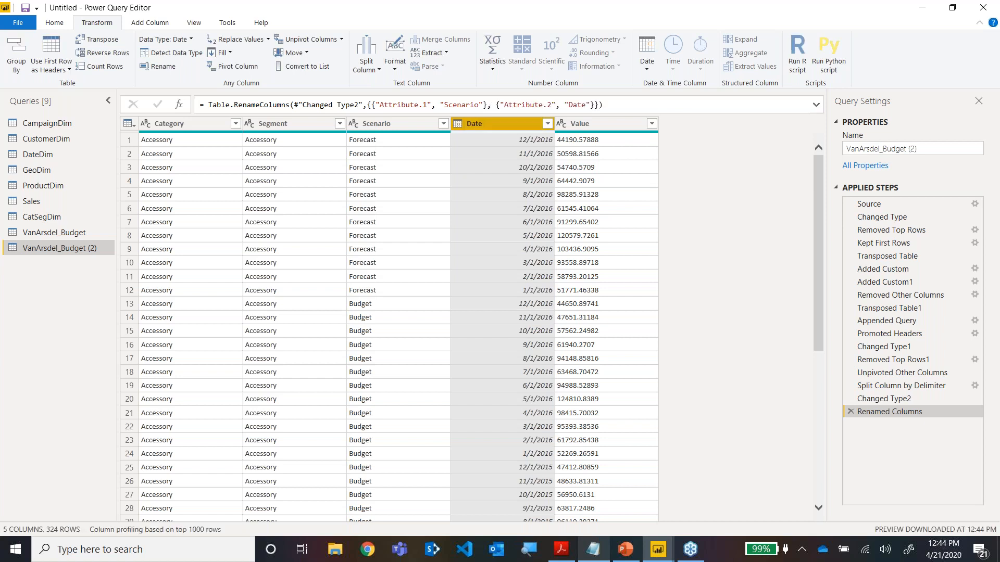
Rename the Value column as Budget Amount.
key("Right")
key("F2")
type("Budget")
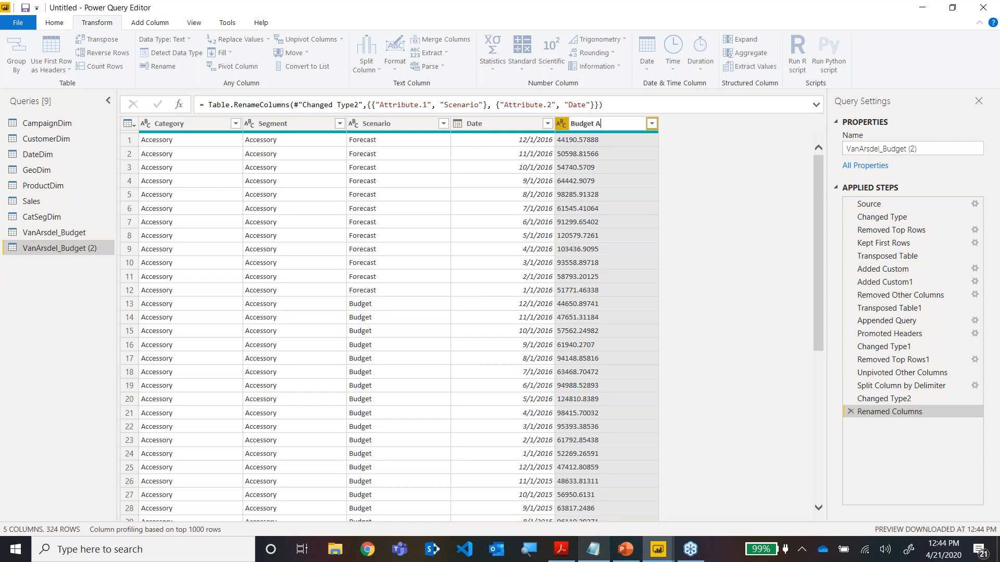
type(" Amount")
key("Return")
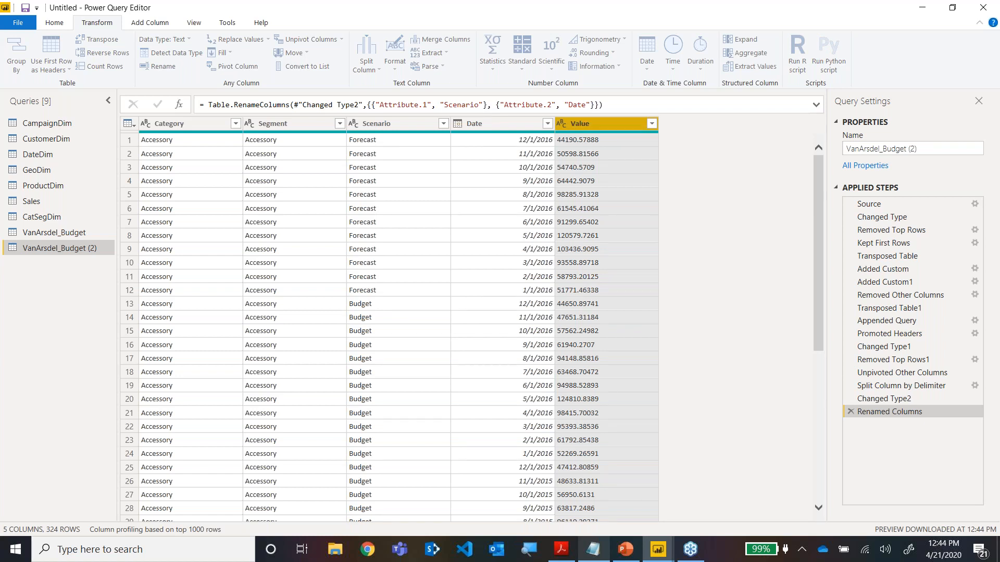
Set the data type of Budget Amount to Fixed decimal number and that of Date to Date.
left_click(563, 128)
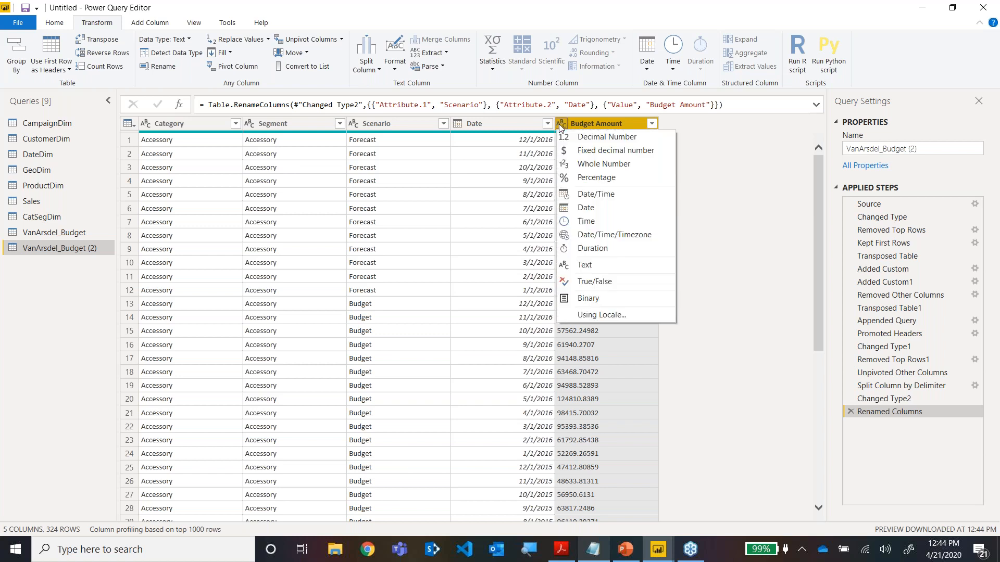
left_click(572, 149)
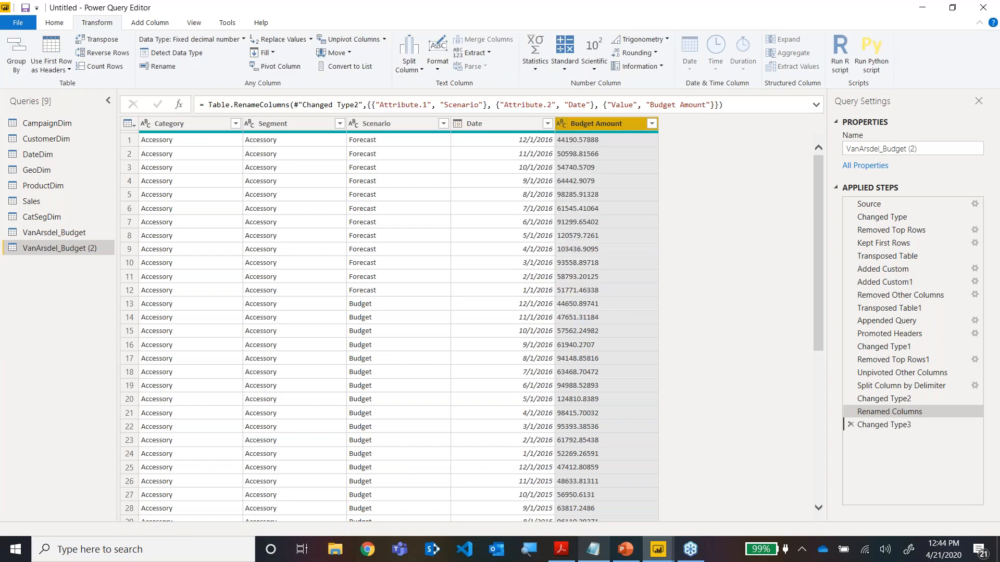
left_click(459, 123)
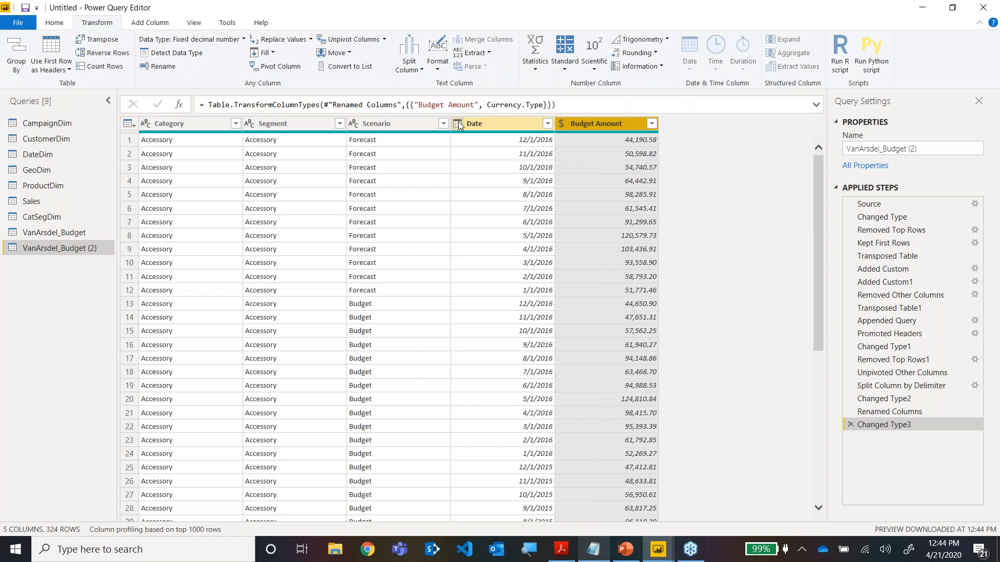
left_click(492, 208)
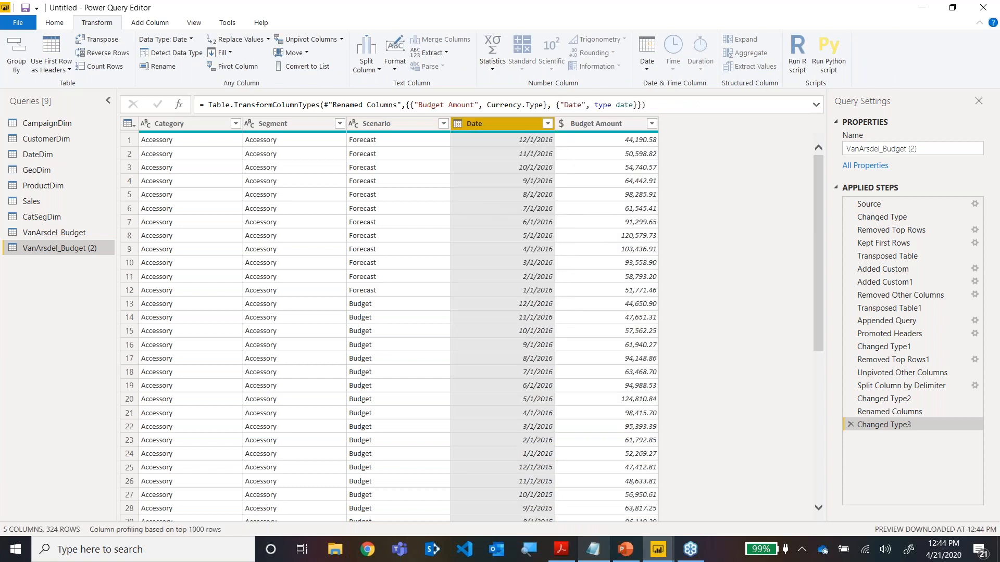
Merge VanArsdel_Budget (2) with CatSegDim, matching on Category and Segment with a Left Outer join.
left_click(187, 144)
left_click(286, 150)
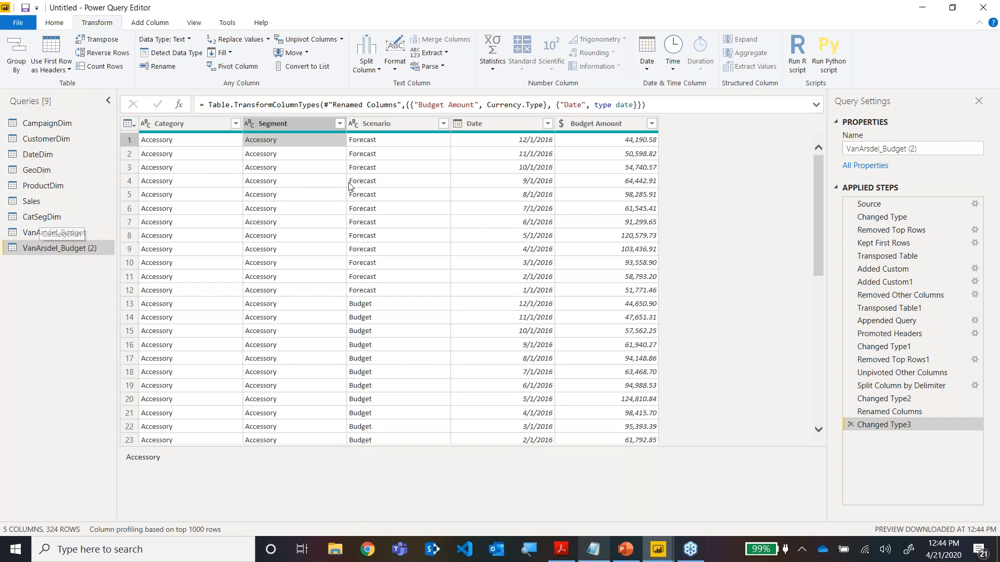
left_click(53, 24)
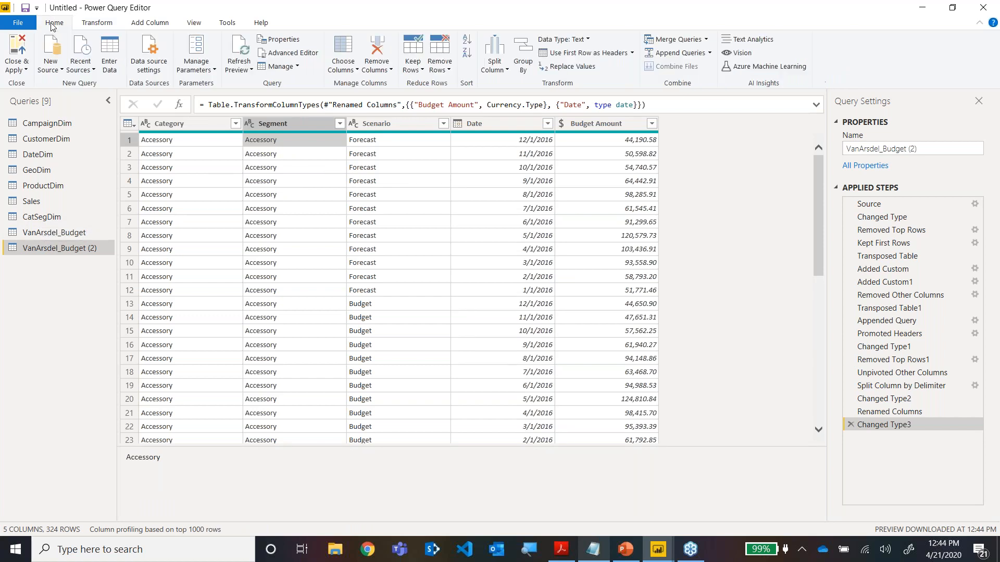
left_click(706, 41)
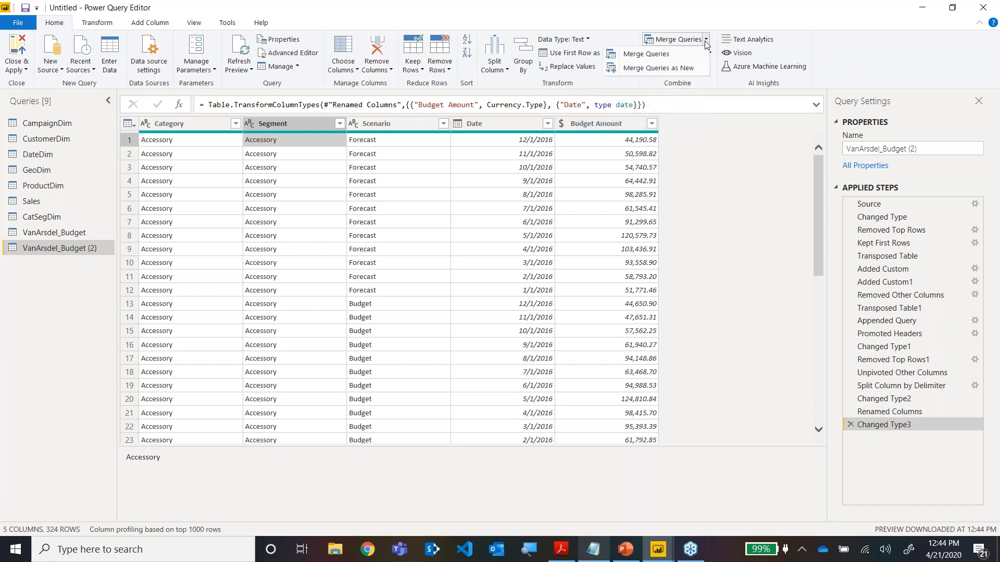
left_click(648, 56)
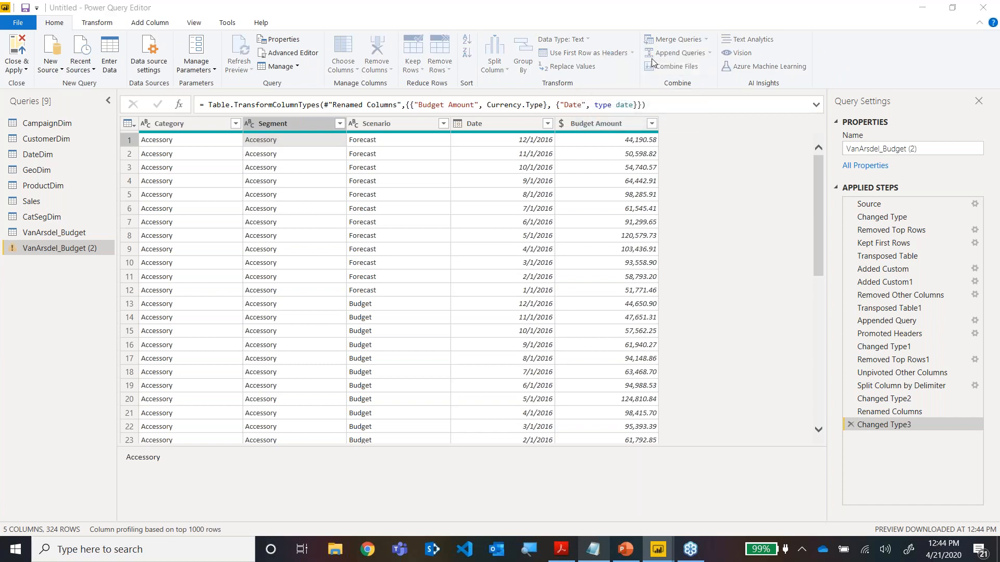
left_click(417, 255)
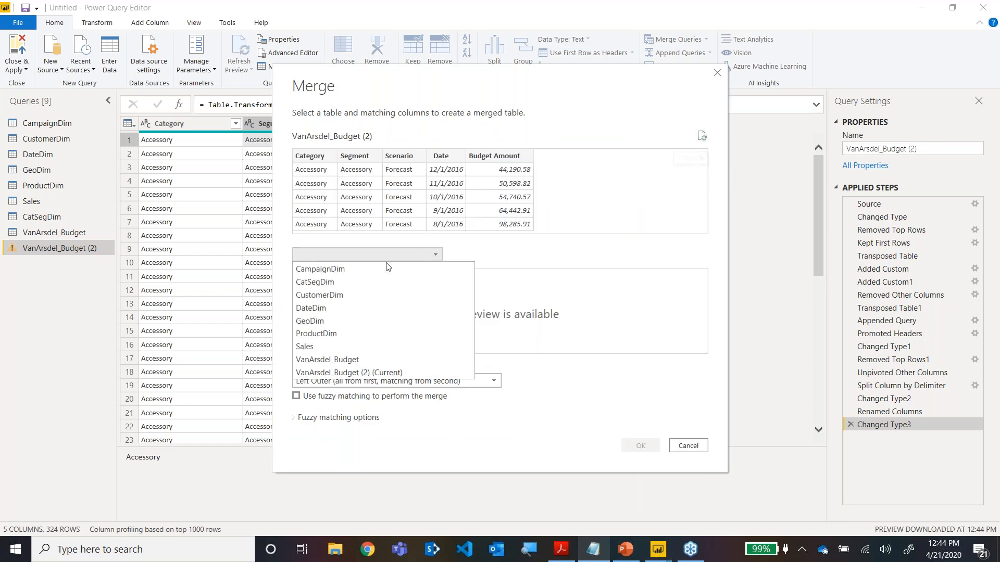
left_click(329, 283)
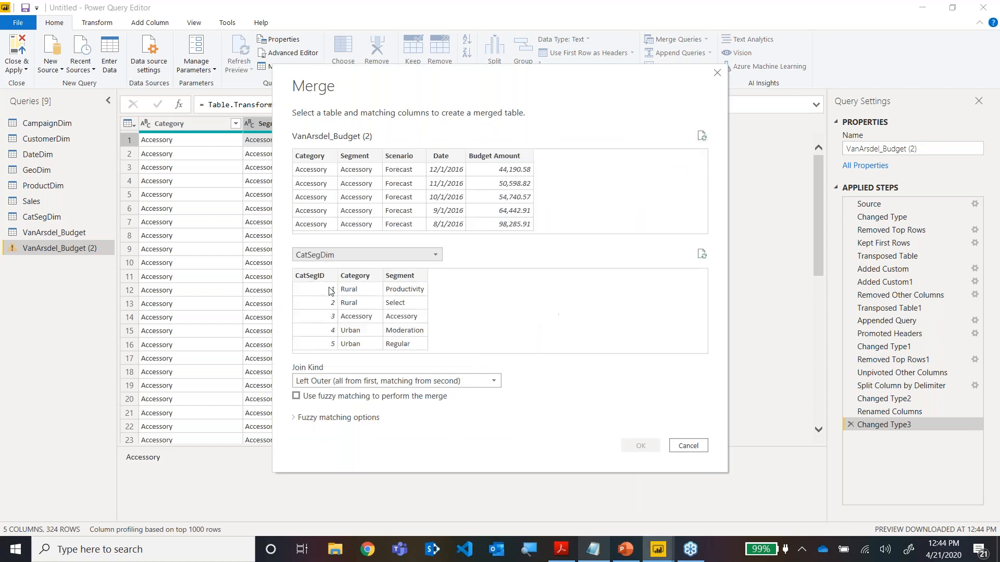
left_click(321, 206)
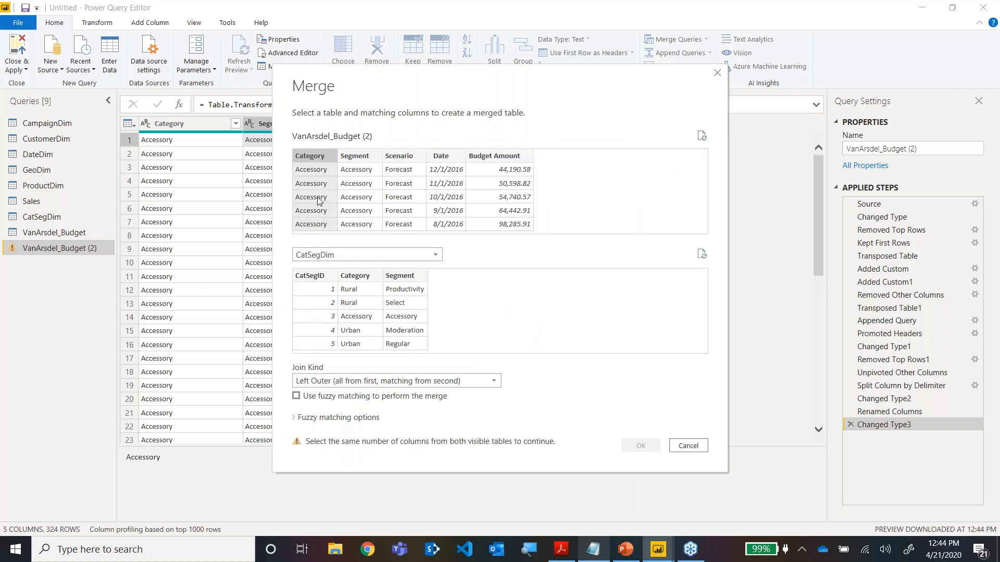
left_click(364, 198, "ctrl")
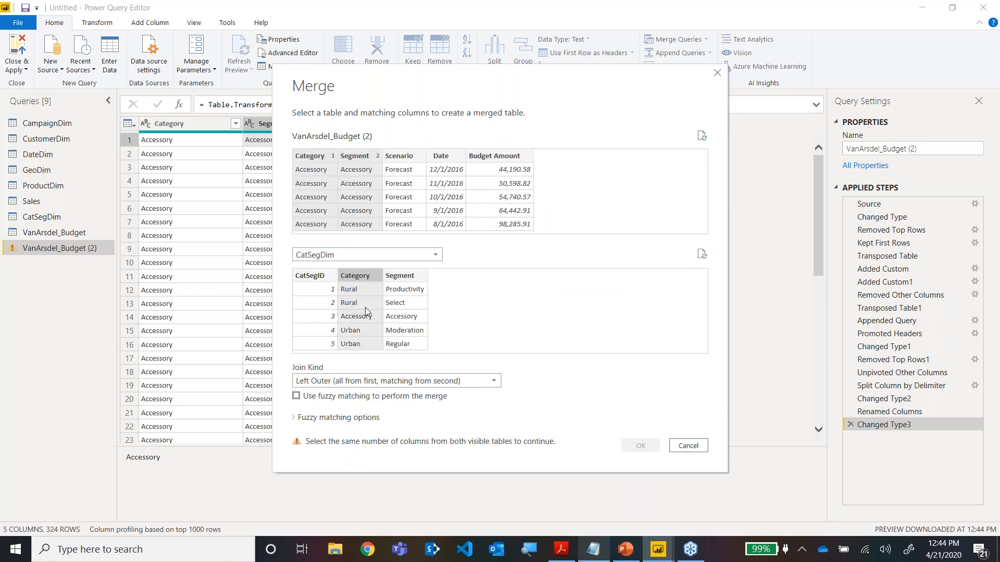
left_click(402, 318, "ctrl")
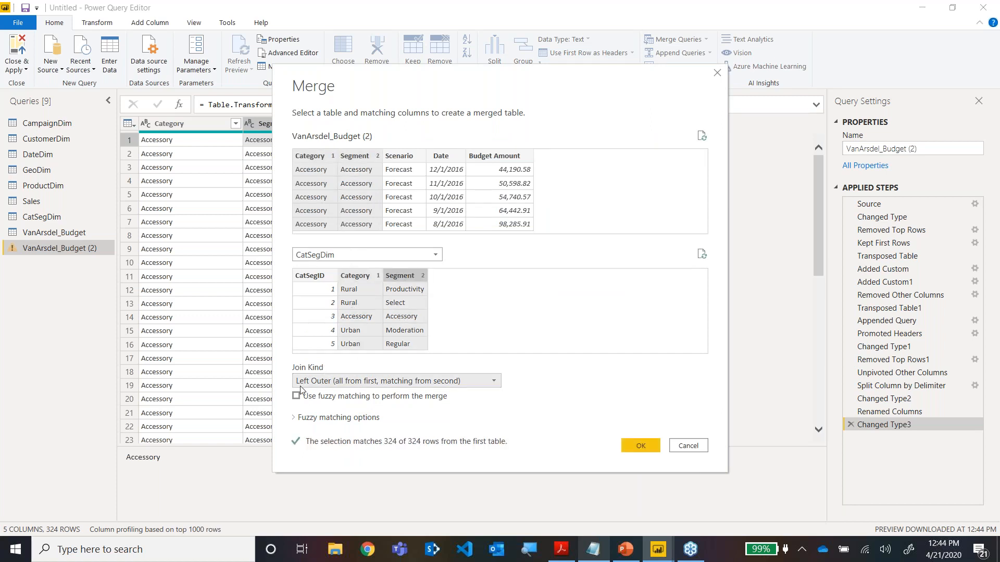
left_click(636, 448)
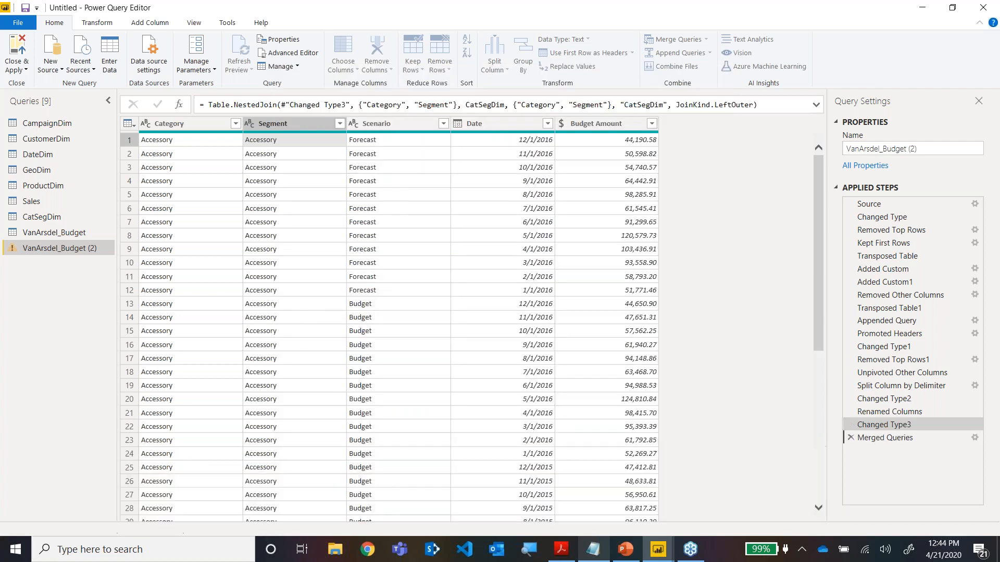
Expand only CatSegID from the merged CatSegDim column, without the original column name as prefix.
left_click(754, 124)
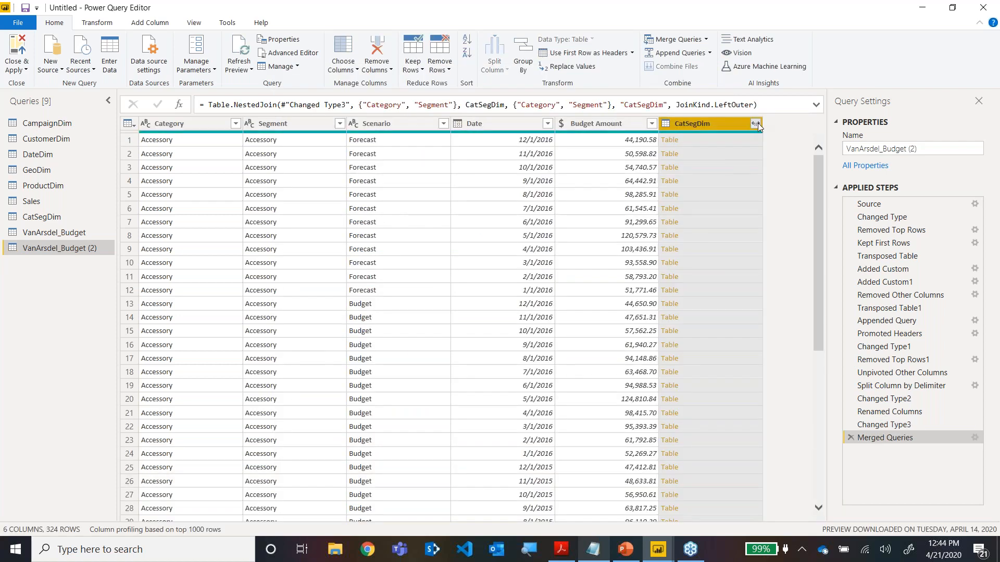
left_click(567, 176)
left_click(565, 189)
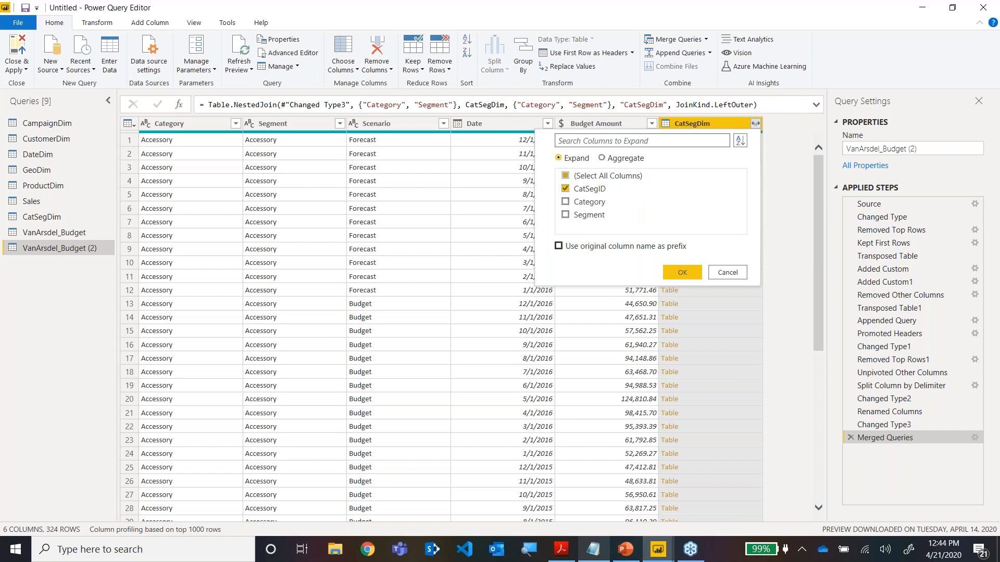
left_click(677, 272)
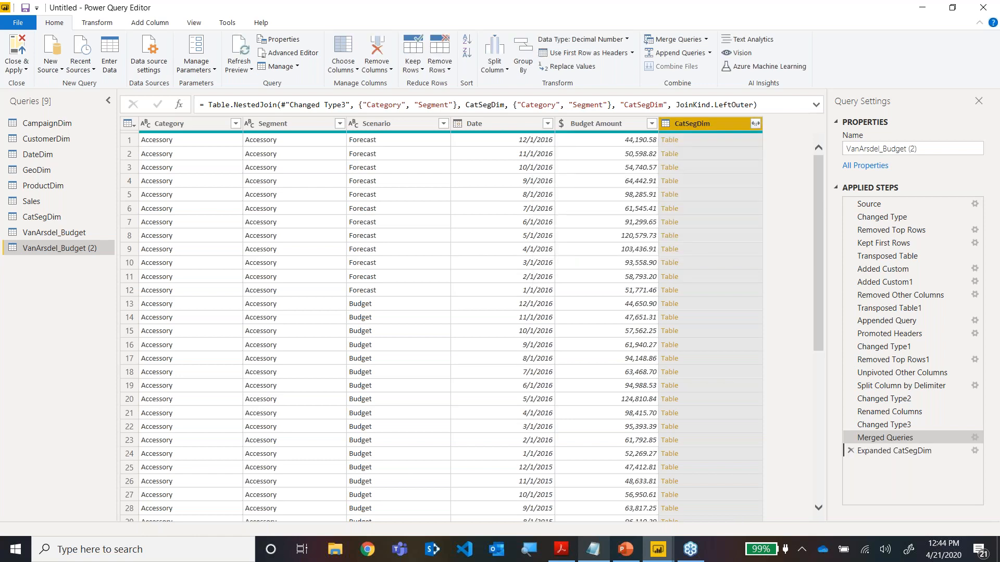
Remove the Category and Segment columns and move CatSegID in front of Scenario as the first column.
left_click(200, 127)
left_click(272, 129, "ctrl")
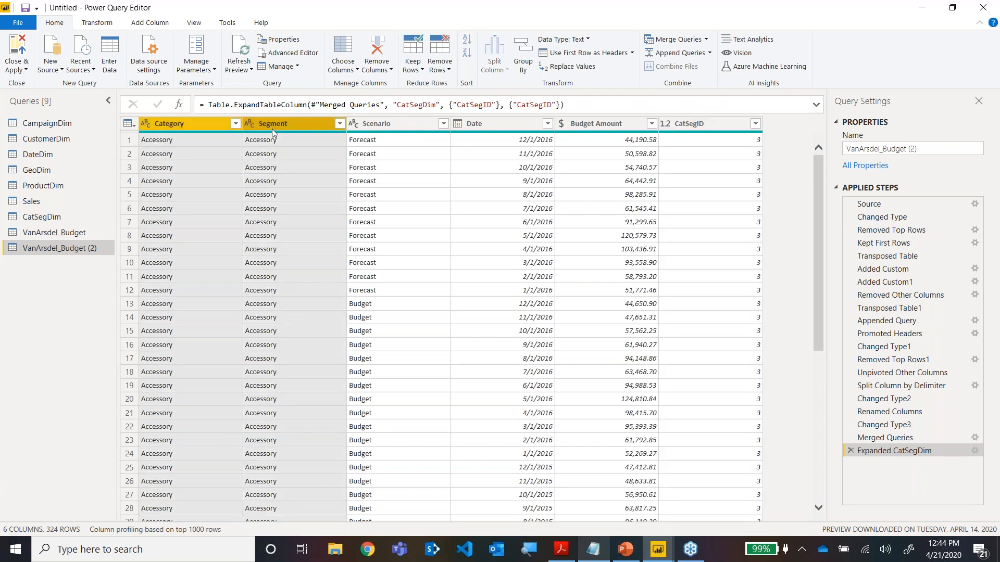
right_click(271, 130)
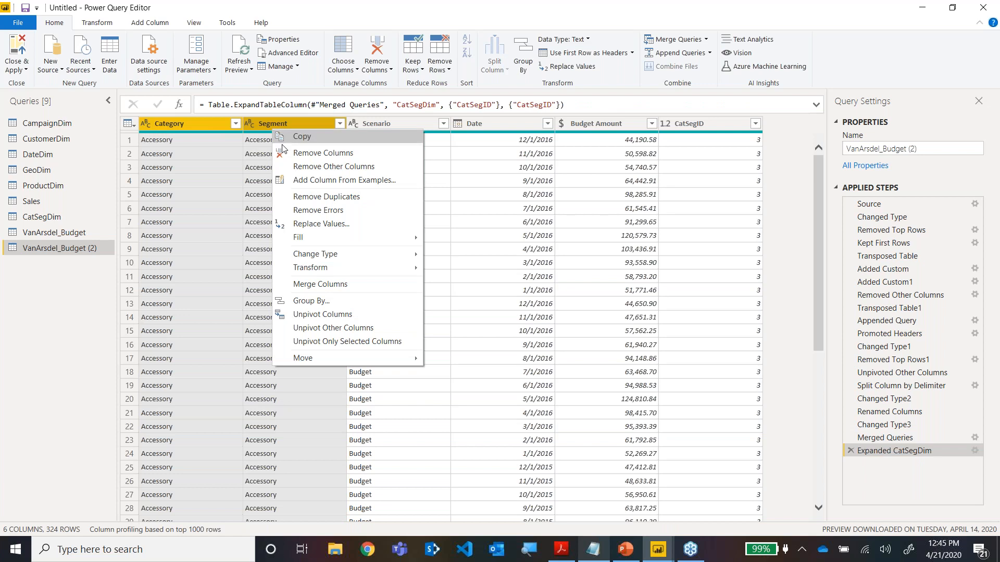
left_click(297, 153)
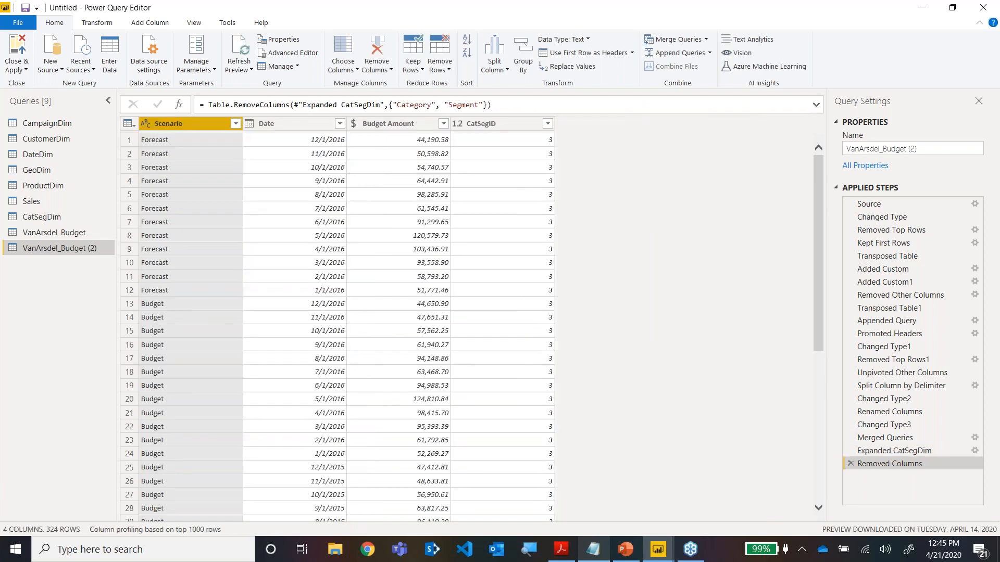
left_click(488, 129)
left_click_drag(488, 128, 212, 138)
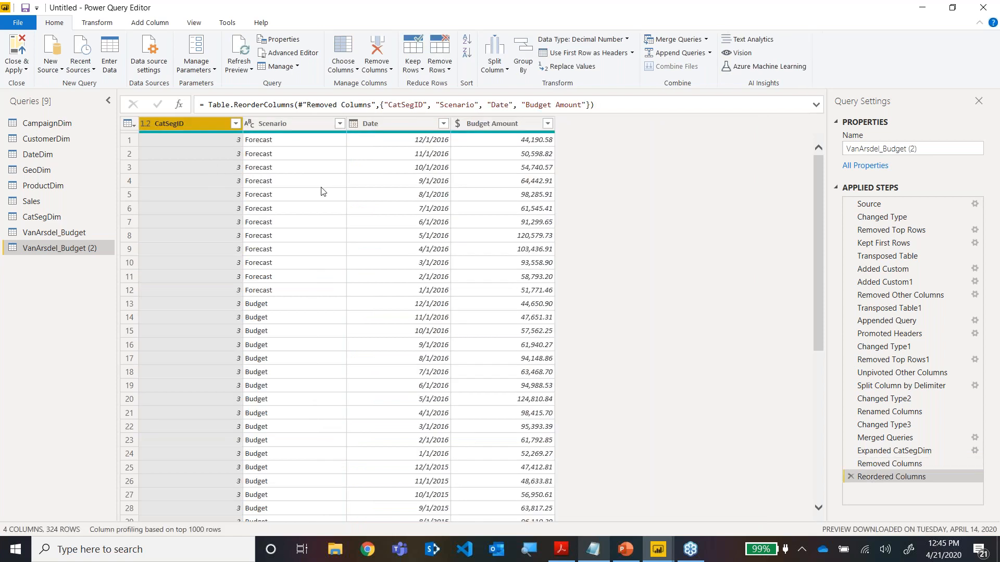
Rename the VanArsdel_Budget (2) query as BudgetFact.
double_click(69, 251)
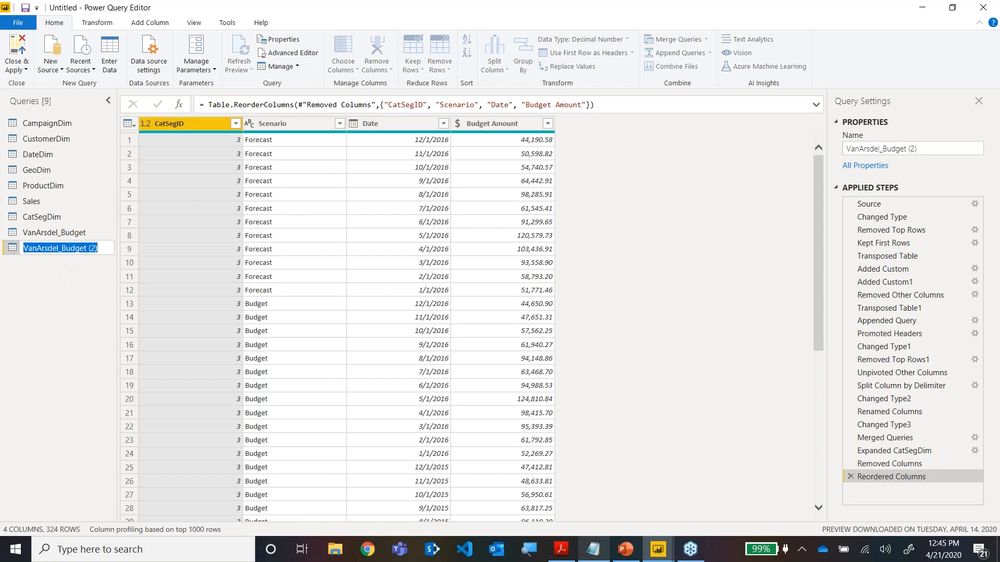
type("BudgetFact")
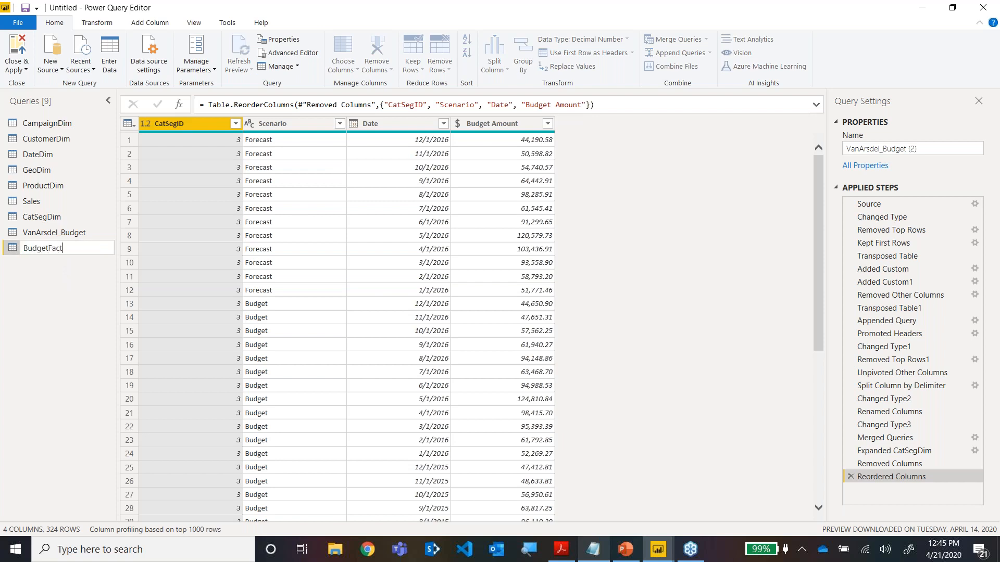
key("Return")
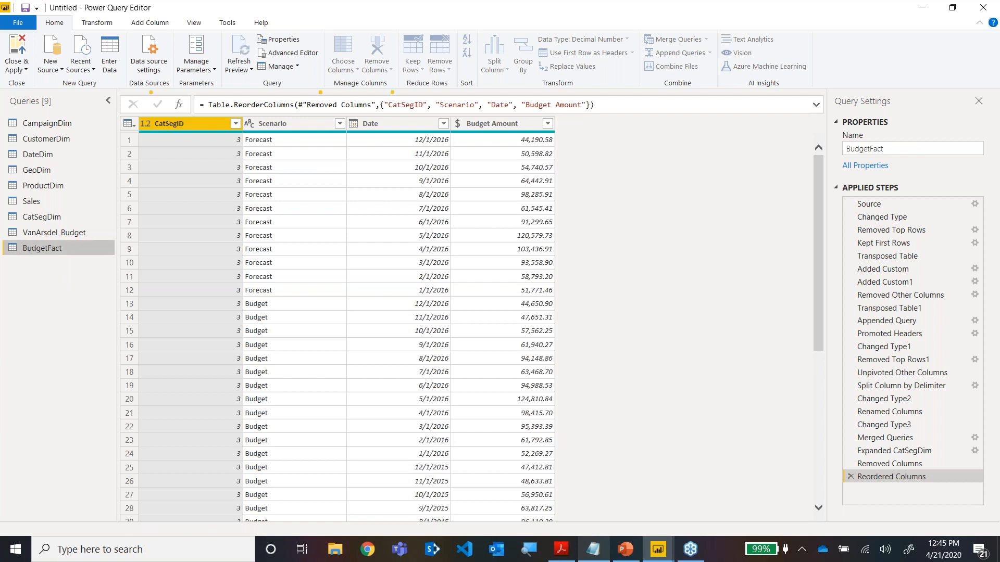
Disable loading of the original VanArsdel_Budget query into the data model.
left_click(74, 233)
right_click(73, 236)
left_click(102, 305)
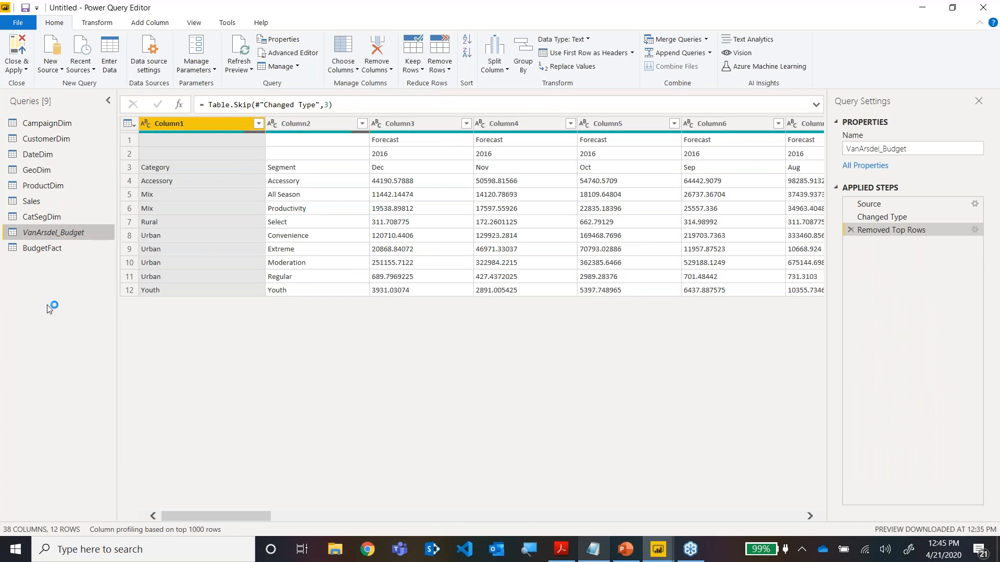
Select the BudgetFact query, close Power Query with all changes applied, and return to Power BI Desktop from the presentation.
left_click(48, 249)
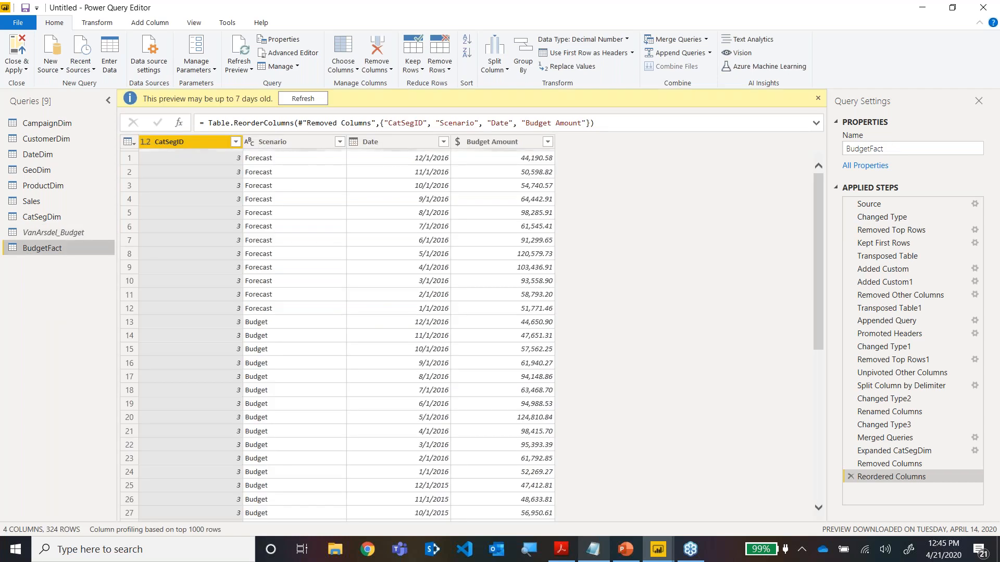
left_click(24, 72)
left_click(24, 85)
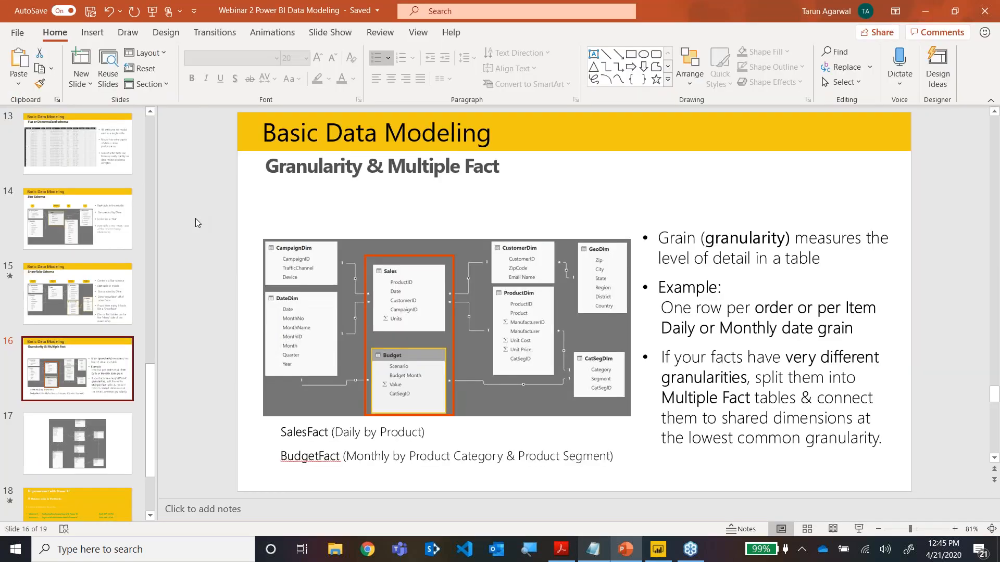
left_click(657, 550)
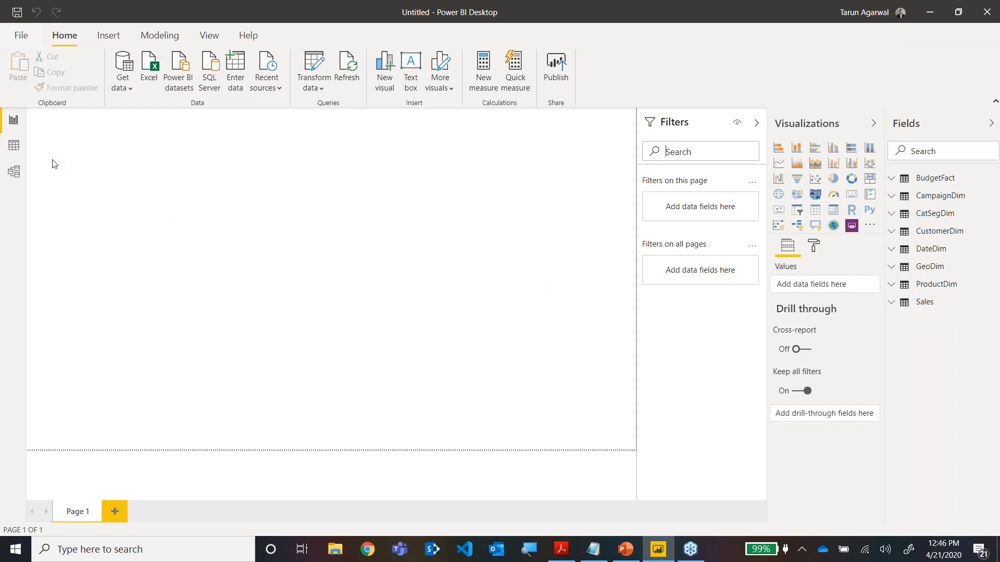
Examine the loaded rows of the BudgetFact, CampaignDim and Sales tables in Data view.
left_click(15, 148)
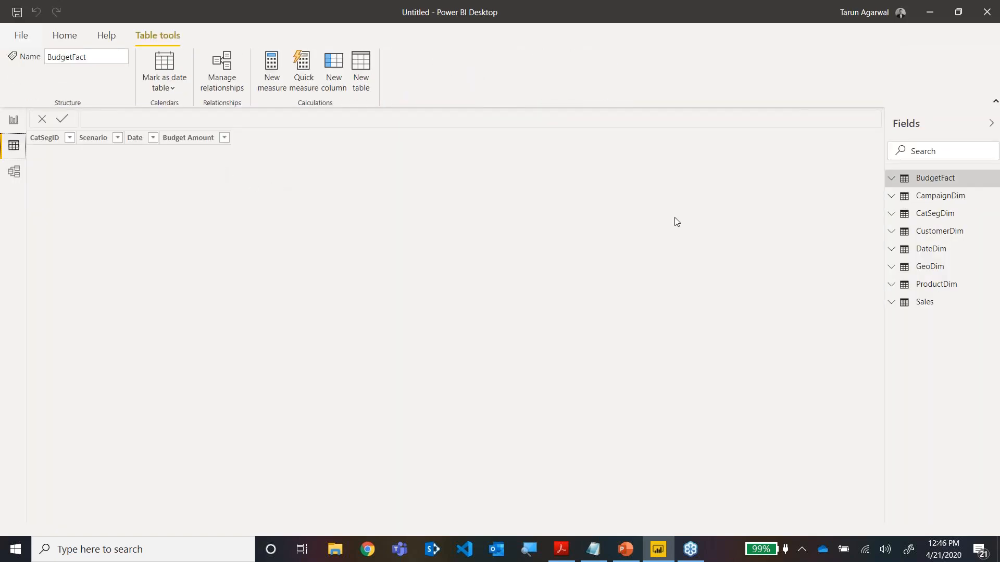
left_click(963, 196)
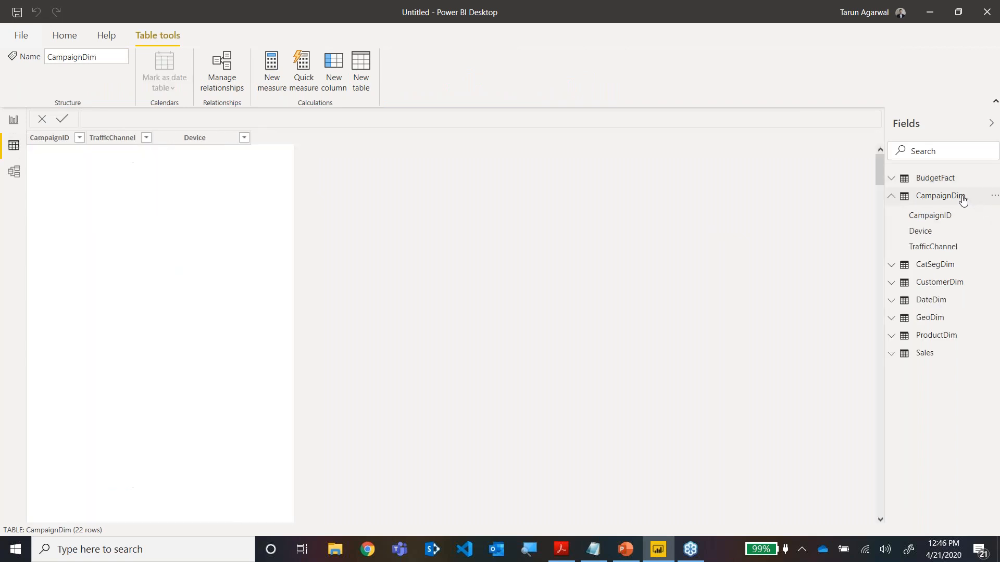
left_click(940, 178)
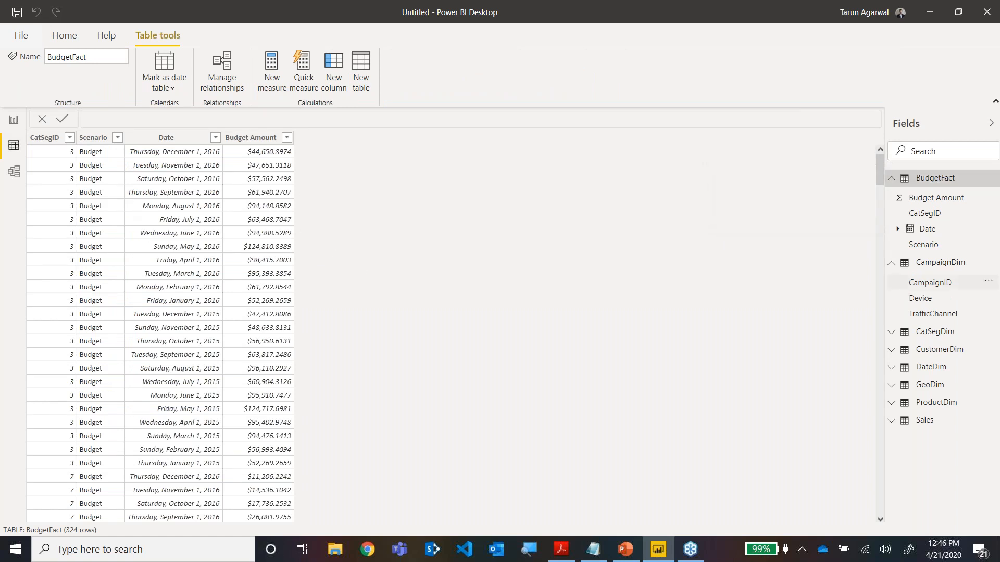
left_click(892, 179)
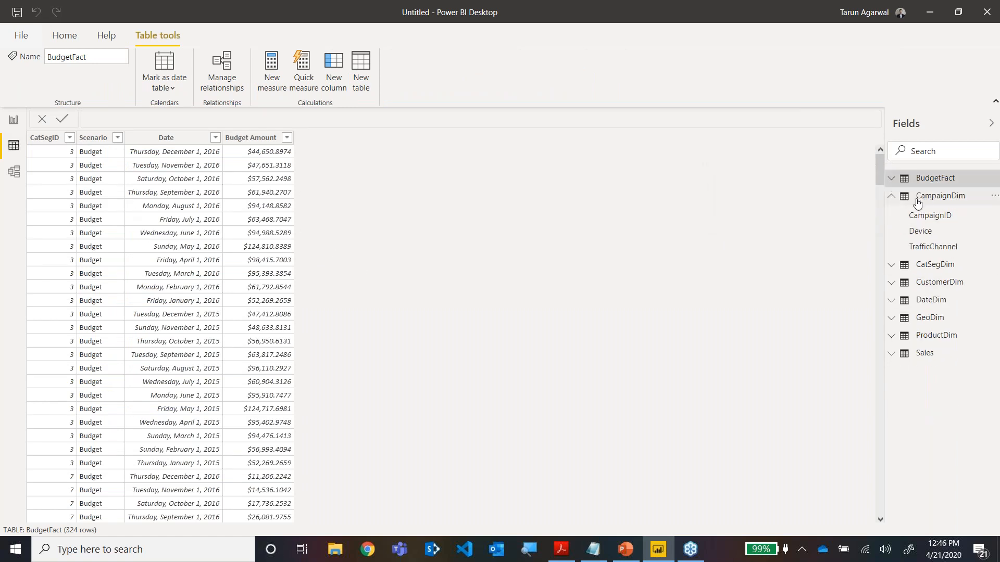
left_click(891, 196)
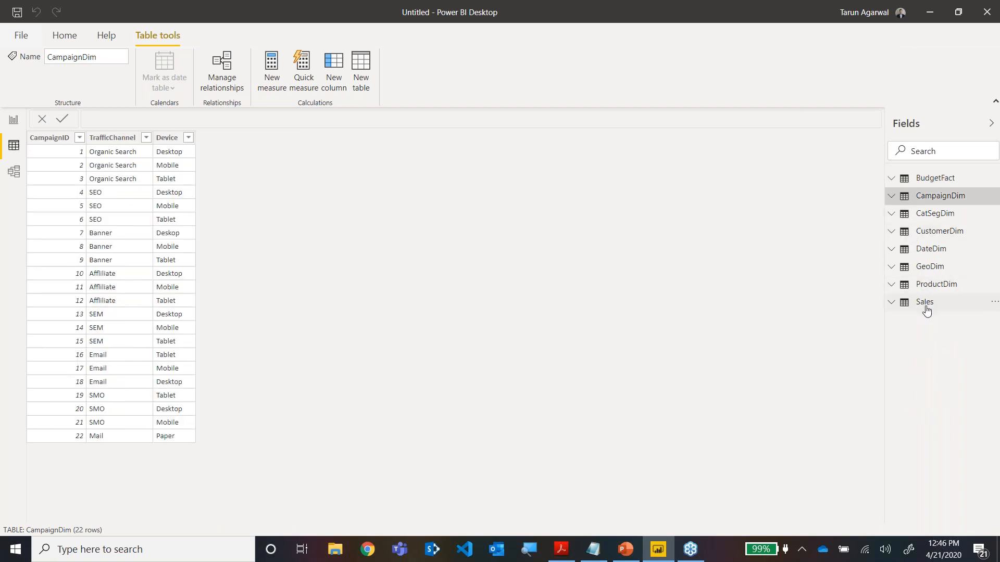
left_click(926, 307)
left_click(890, 304)
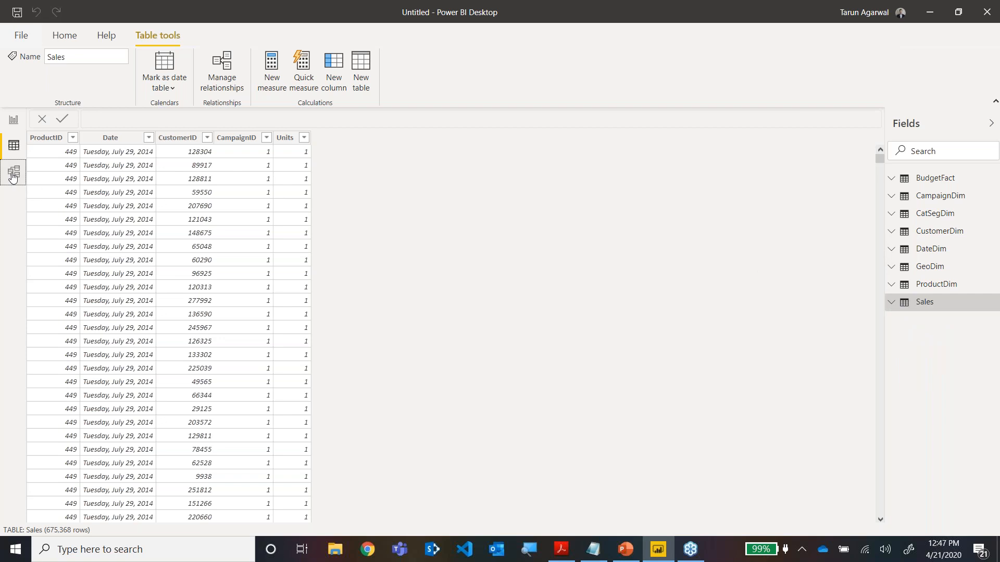
In the model diagram, arrange ProductDim, CampaignDim and CustomerDim around the Sales table, with GeoDim below CustomerDim.
left_click(13, 172)
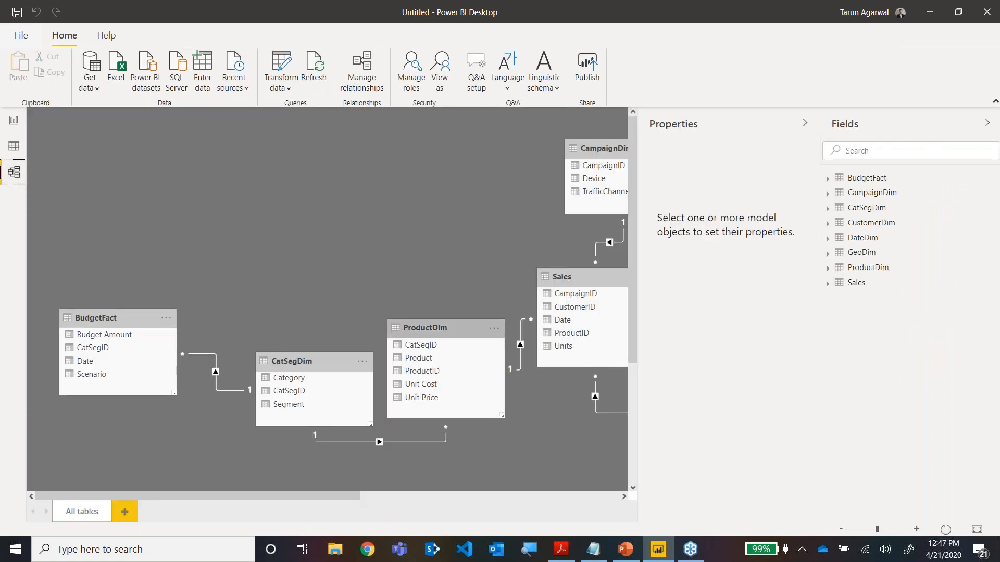
left_click(843, 532)
left_click(843, 532)
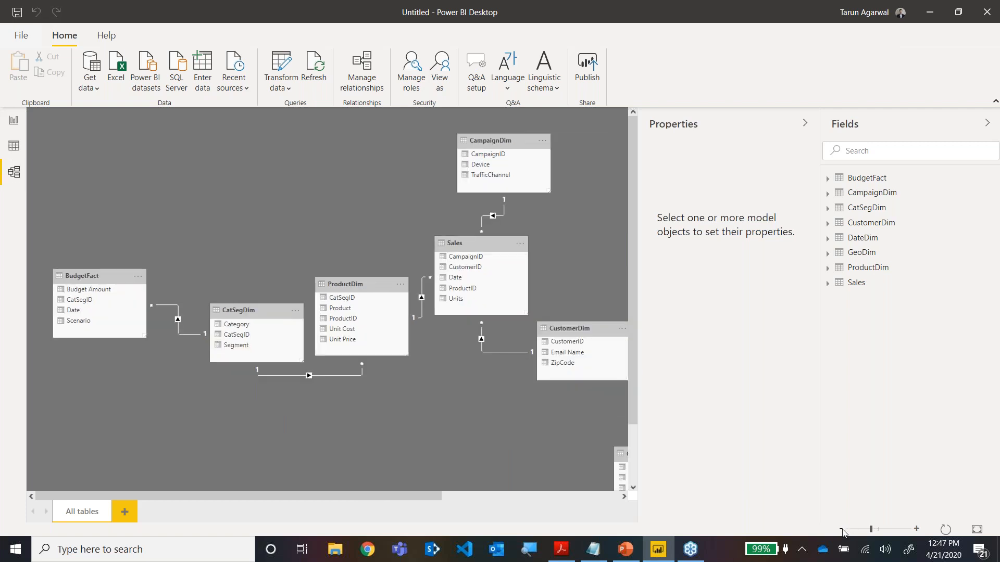
left_click(843, 532)
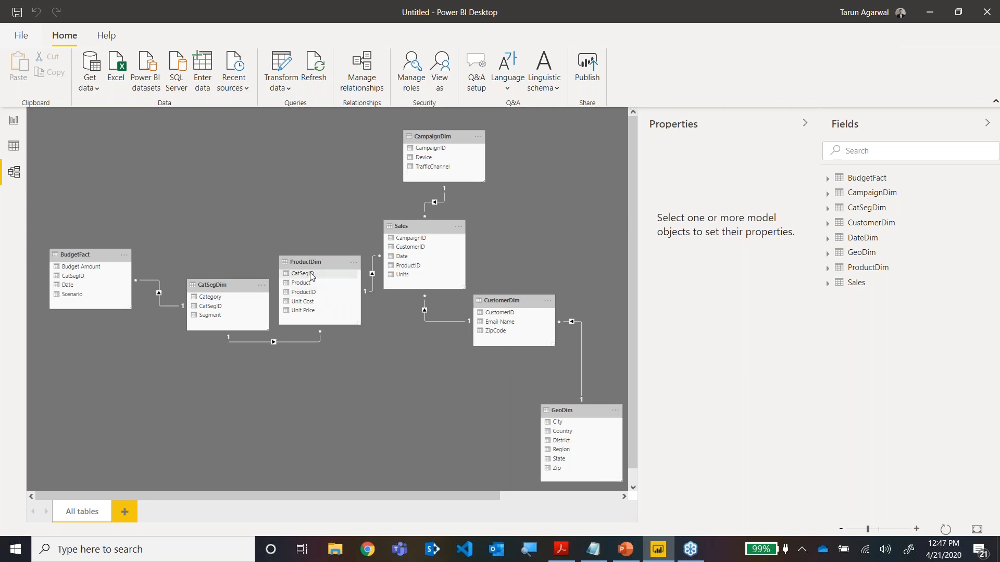
left_click_drag(308, 262, 266, 211)
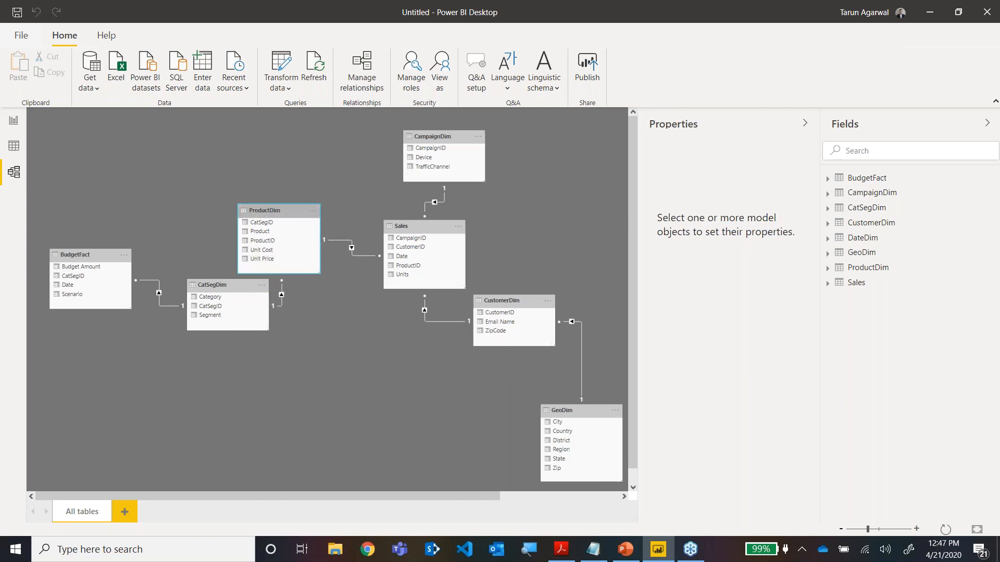
left_click_drag(432, 230, 411, 222)
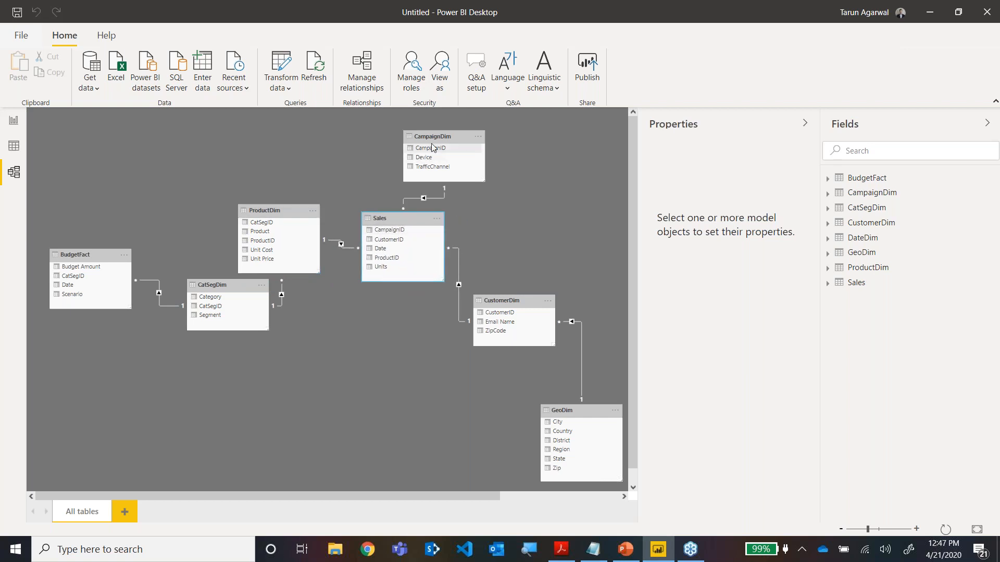
left_click_drag(432, 138, 395, 126)
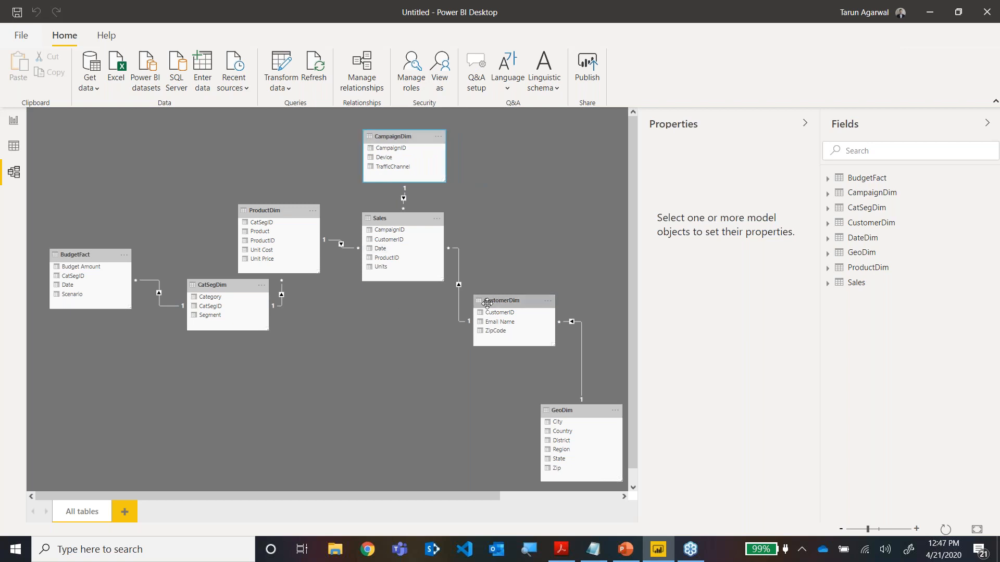
left_click_drag(500, 296, 497, 224)
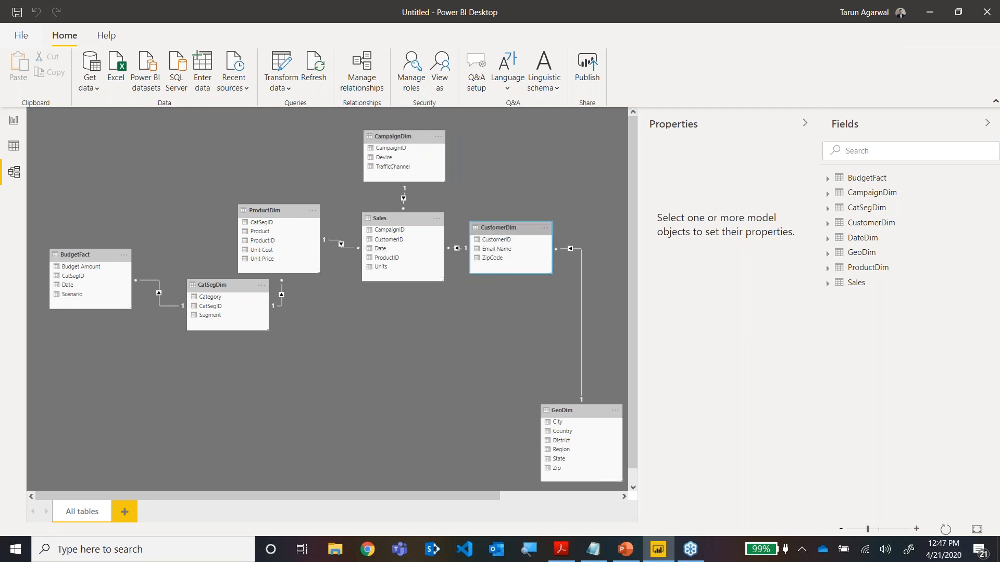
left_click_drag(576, 400, 556, 297)
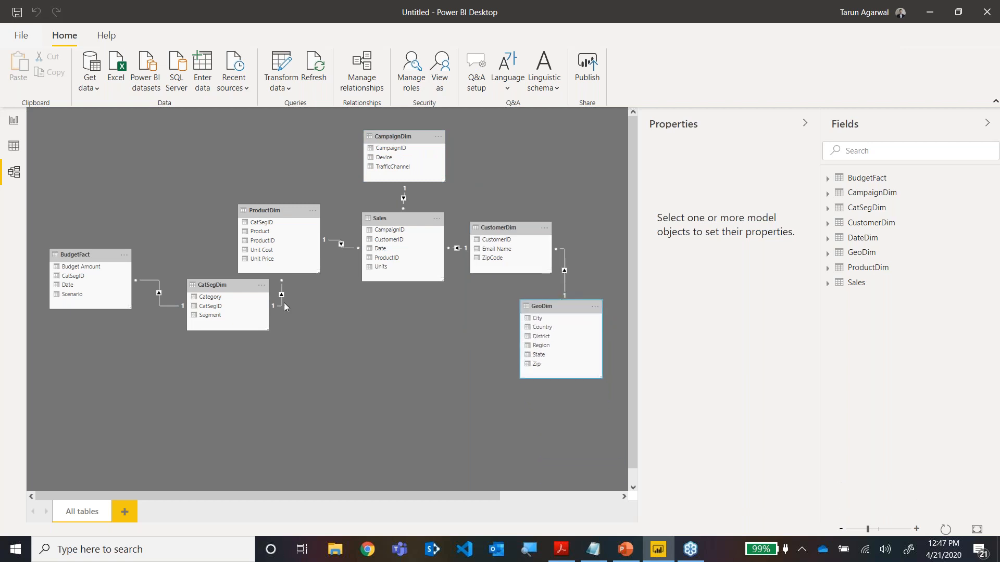
Place BudgetFact below Sales, CatSegDim beside BudgetFact, and DateDim between the two fact tables in the model diagram.
left_click_drag(88, 257, 394, 395)
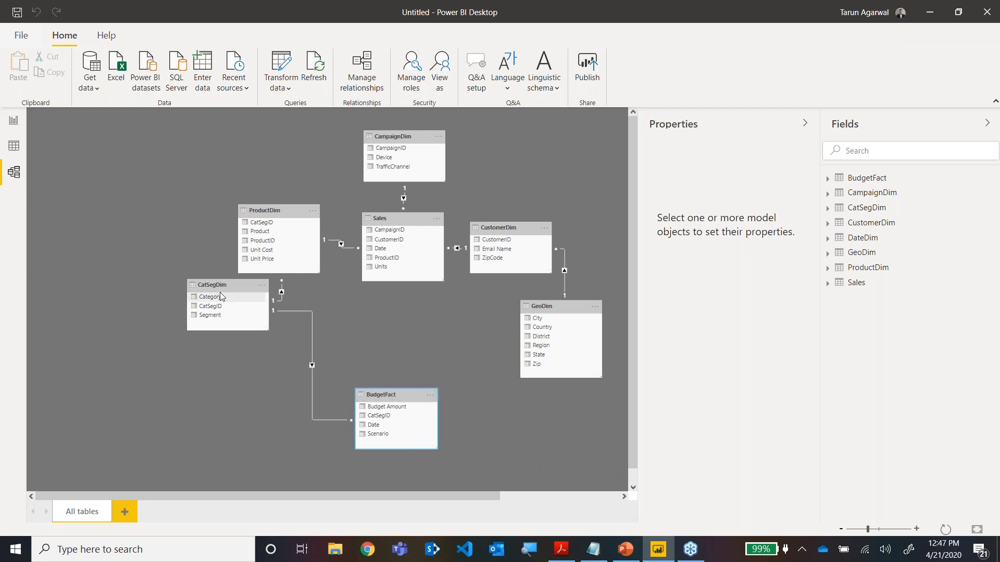
left_click_drag(218, 286, 245, 394)
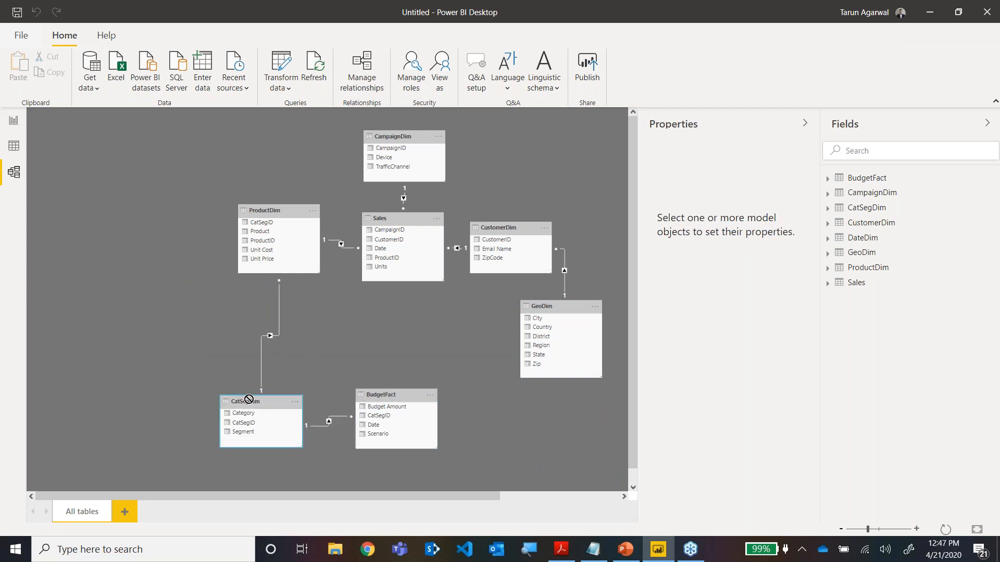
left_click_drag(473, 496, 588, 504)
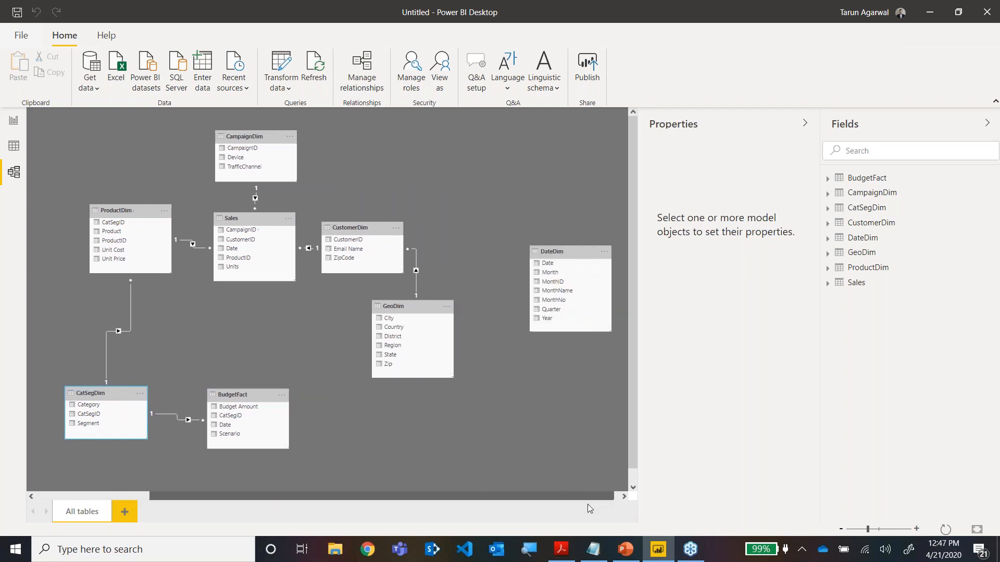
left_click_drag(571, 250, 251, 299)
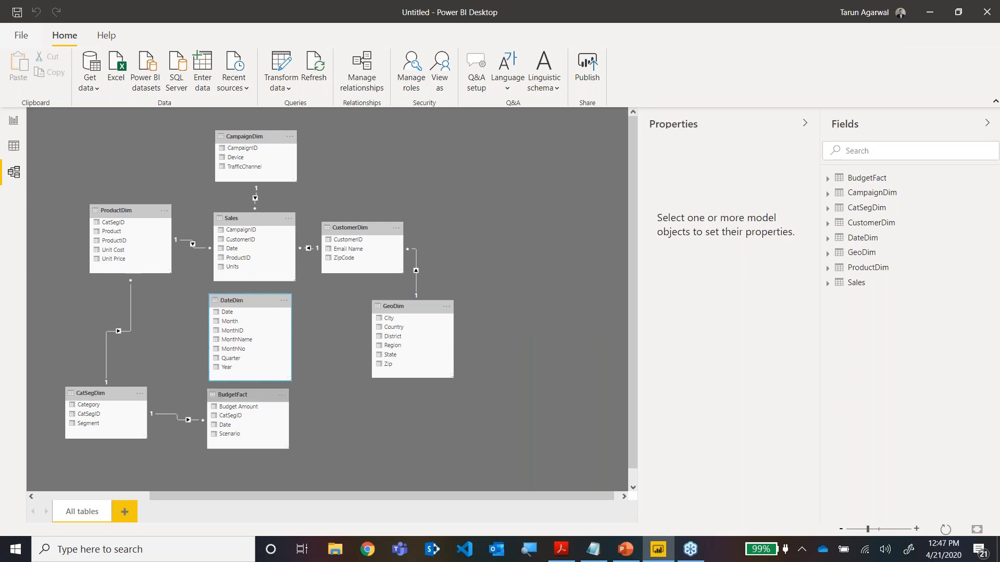
left_click(247, 396)
left_click_drag(249, 411, 253, 435)
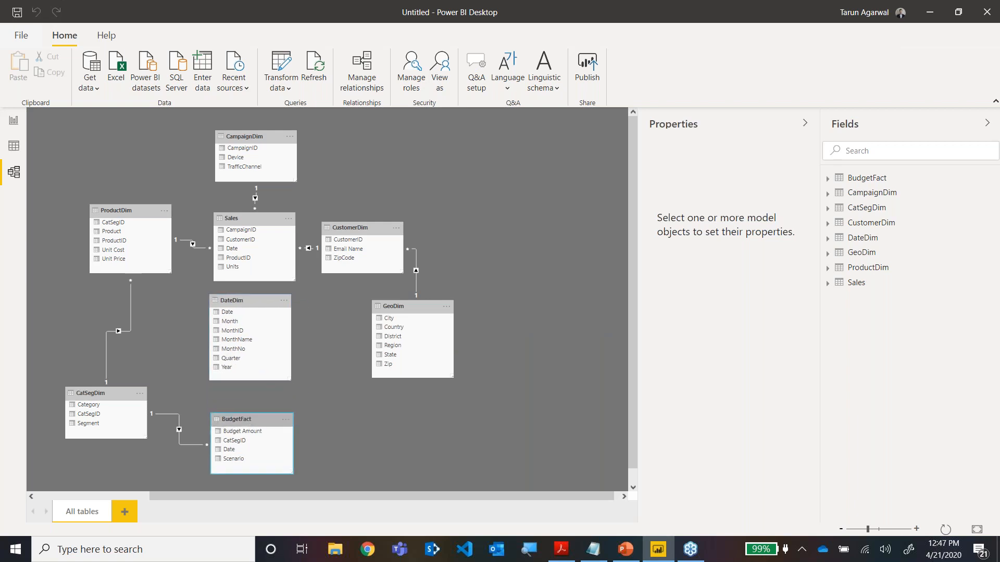
left_click_drag(258, 298, 258, 304)
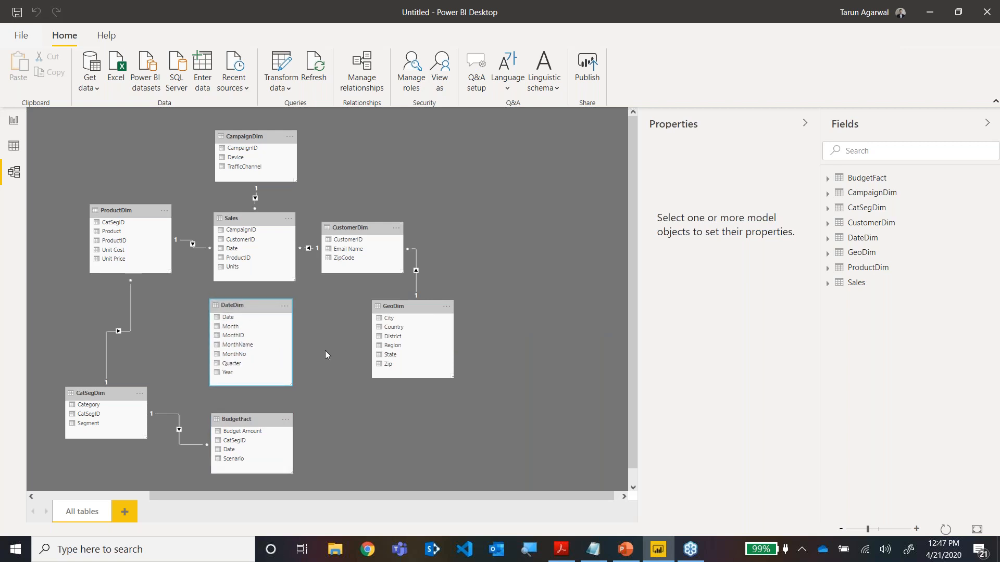
Relate Date in Sales to Date in DateDim, and shift DateDim and BudgetFact down for more spacing.
left_click_drag(240, 248, 234, 322)
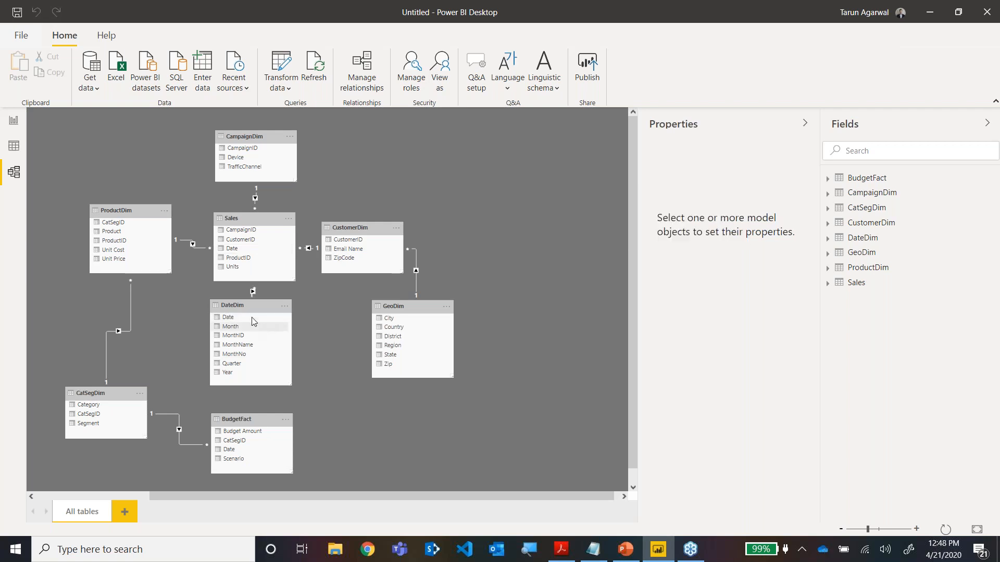
left_click_drag(249, 312, 253, 317)
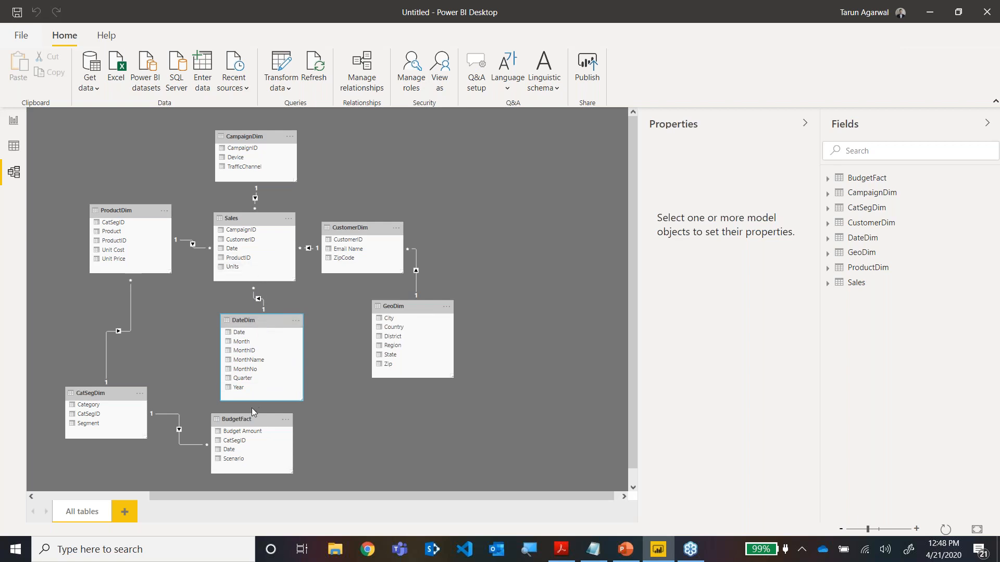
left_click_drag(251, 418, 250, 435)
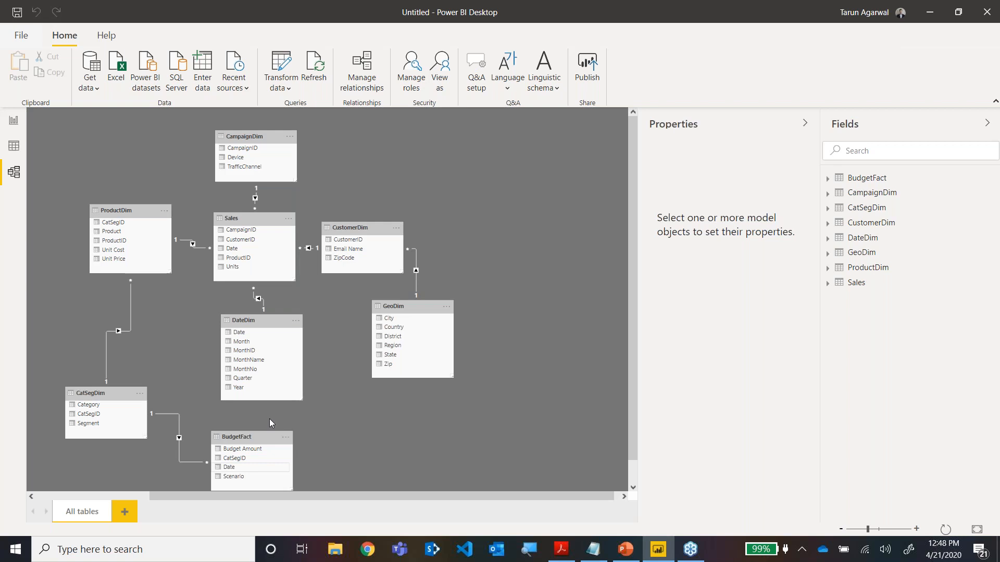
Try to relate Date in BudgetFact to Date in DateDim directly in the model diagram.
left_click(232, 468)
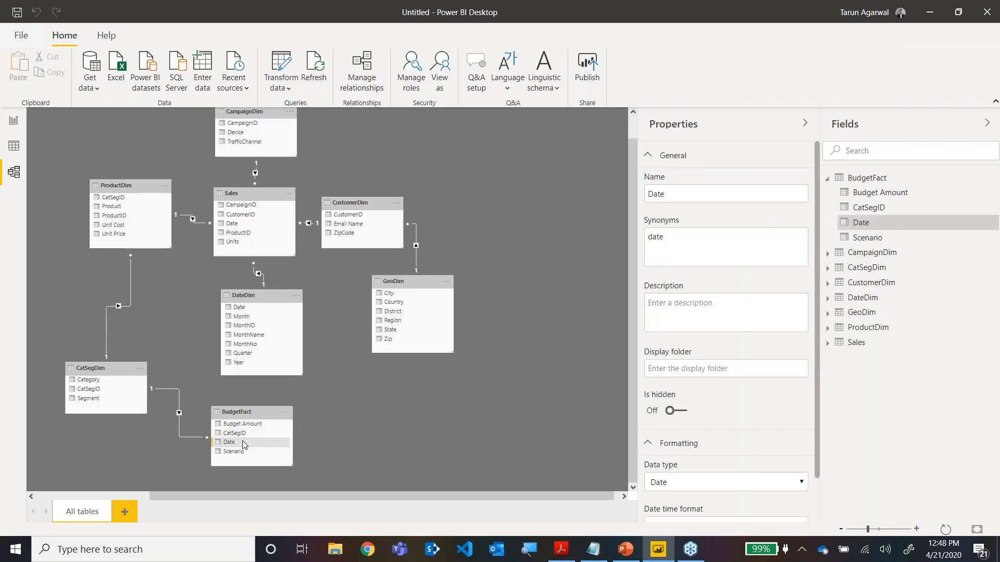
left_click_drag(233, 443, 249, 309)
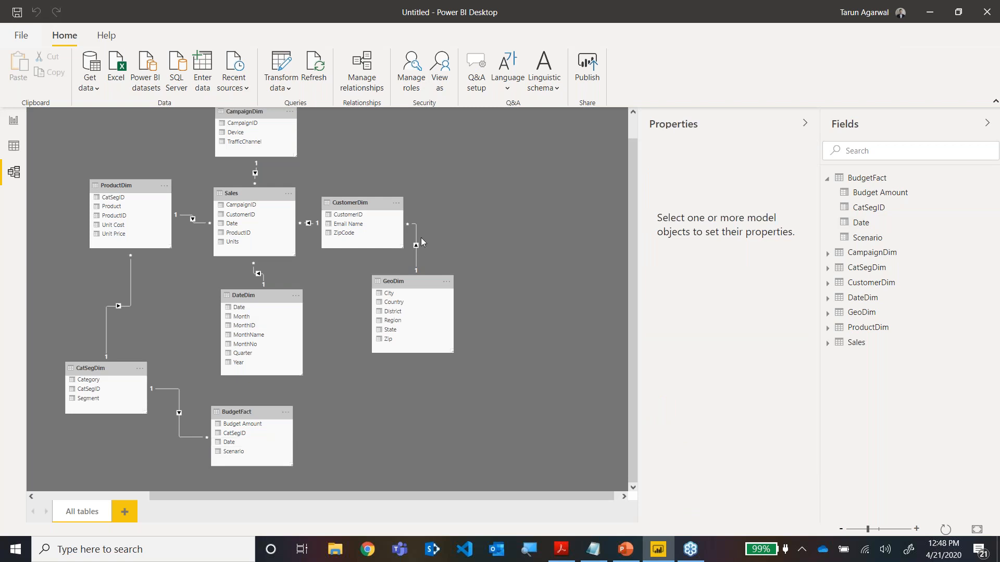
left_click(363, 86)
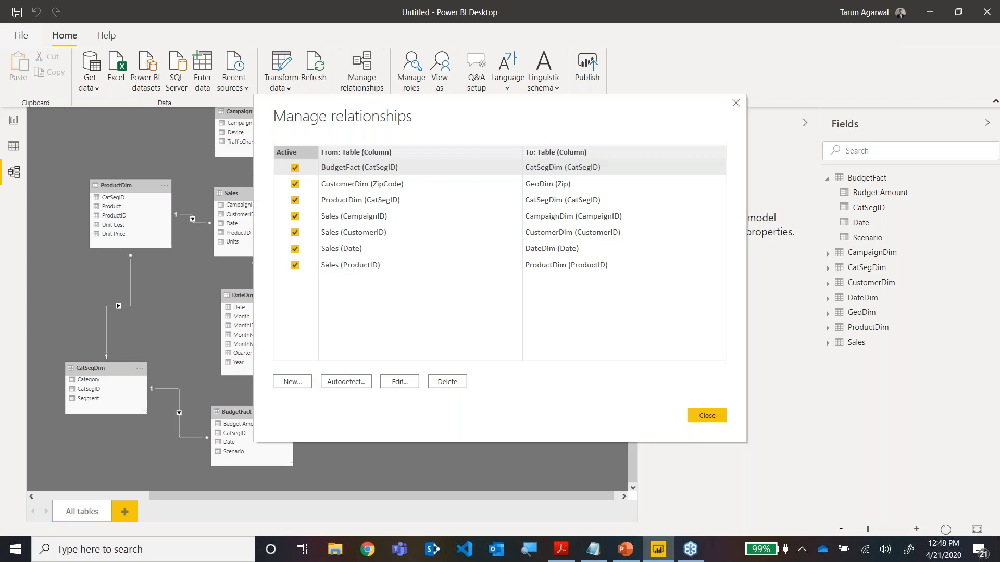
left_click(291, 382)
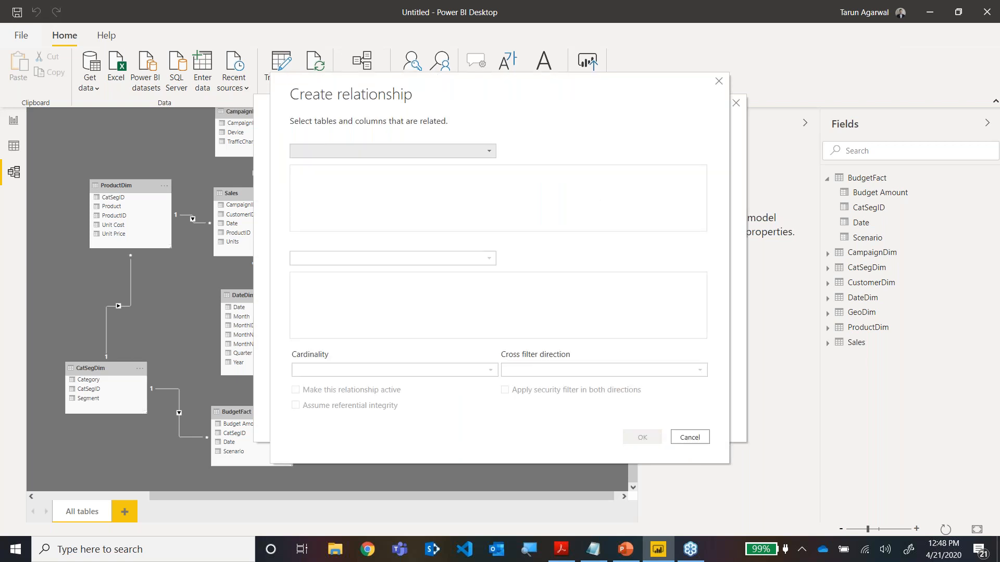
left_click(422, 158)
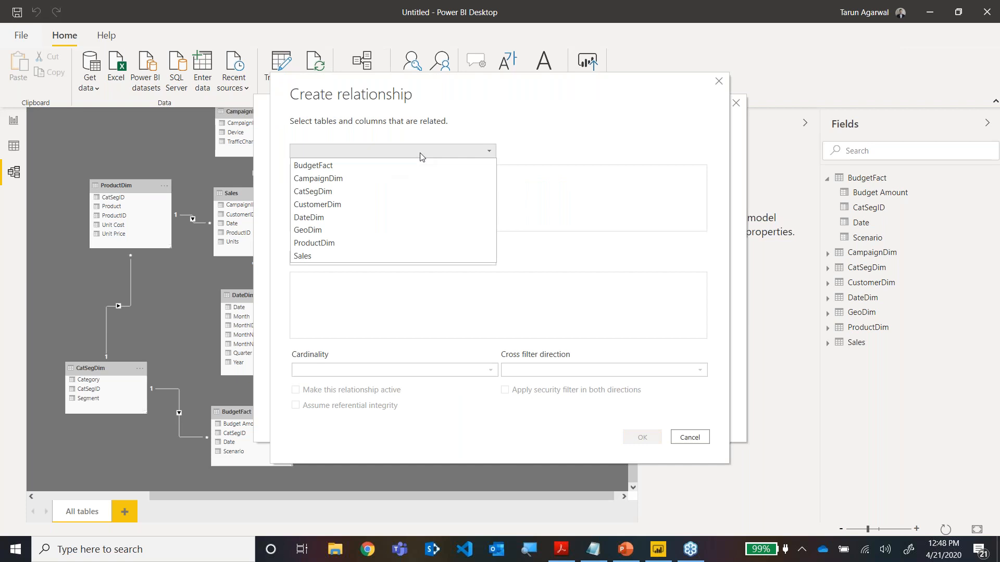
left_click(405, 165)
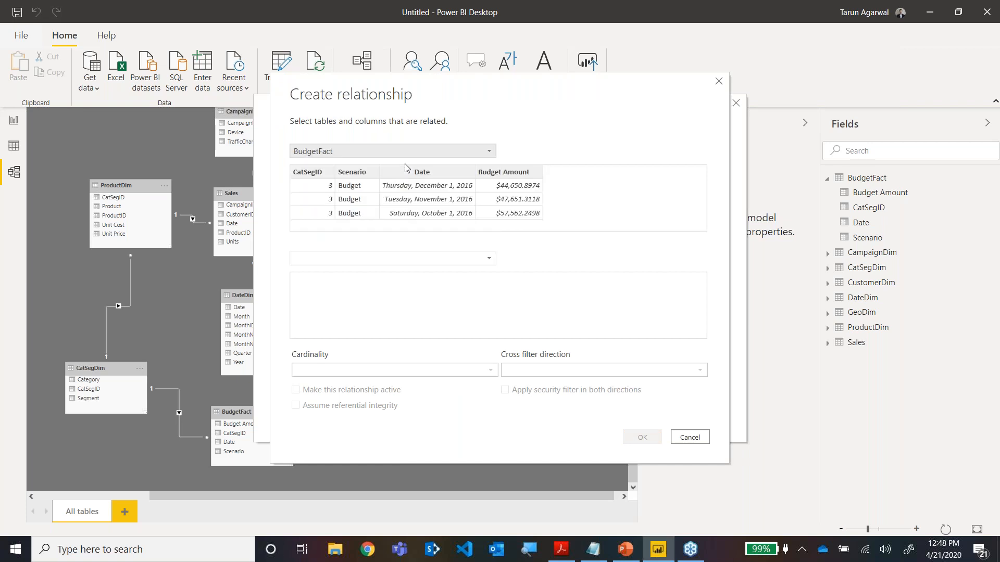
left_click(364, 259)
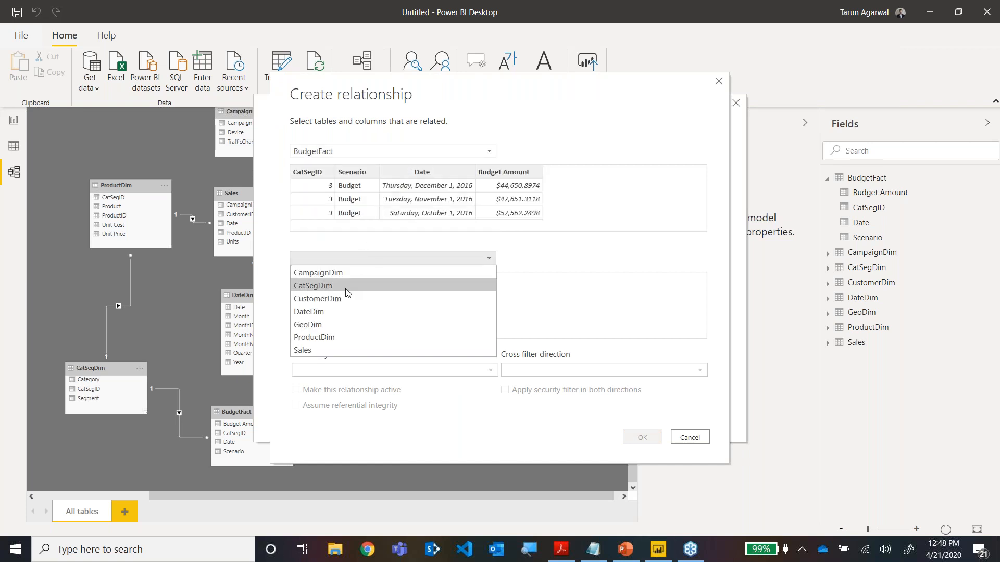
left_click(339, 311)
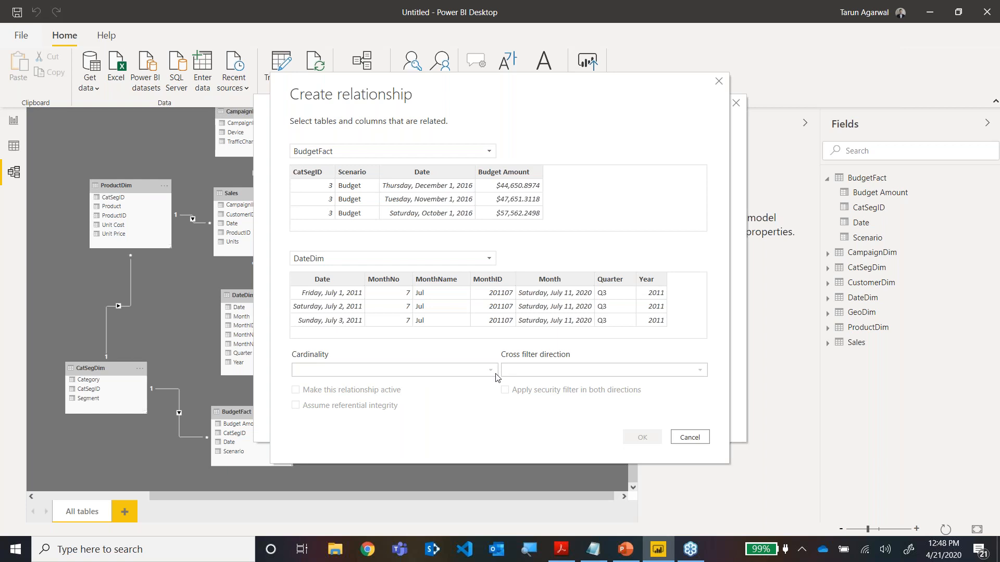
left_click(692, 440)
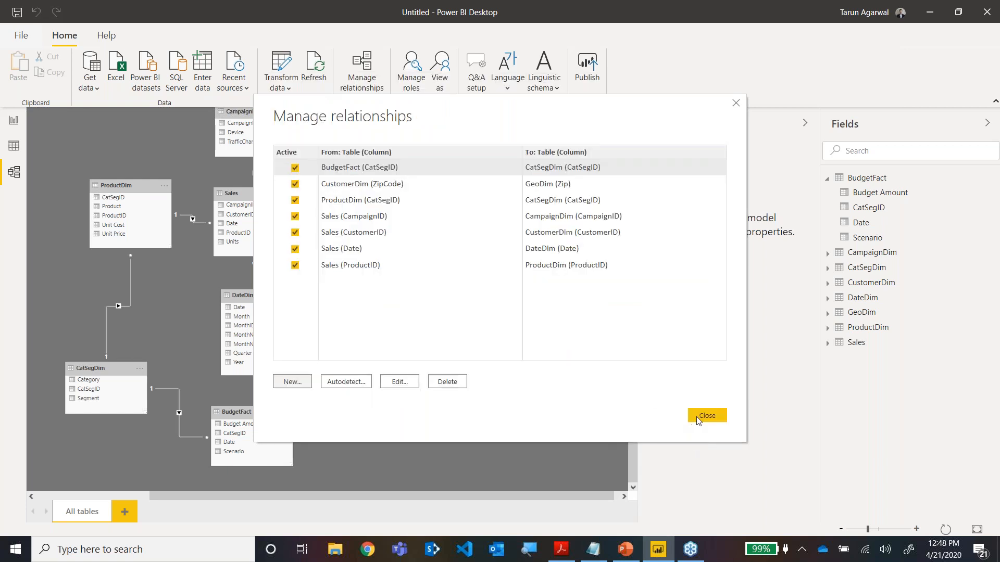
left_click(712, 419)
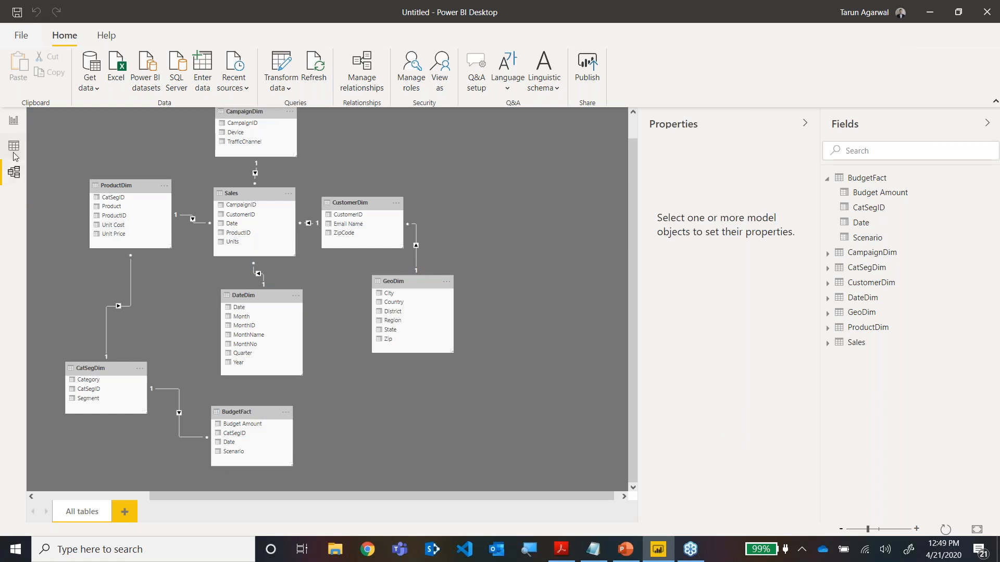
Open the BudgetFact query in the Power Query Editor and review its M code in the Advanced Editor without changing it.
left_click(14, 121)
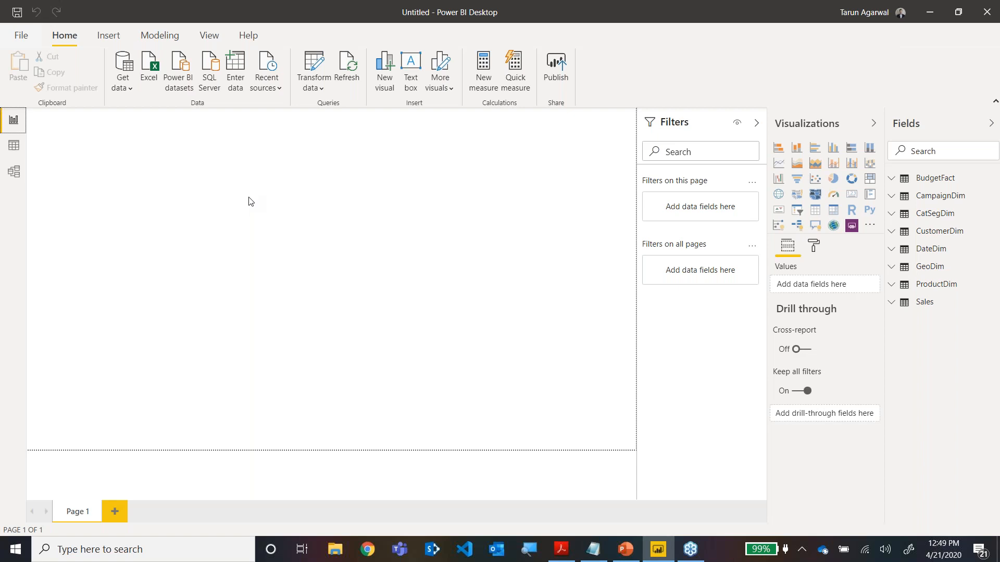
left_click(317, 88)
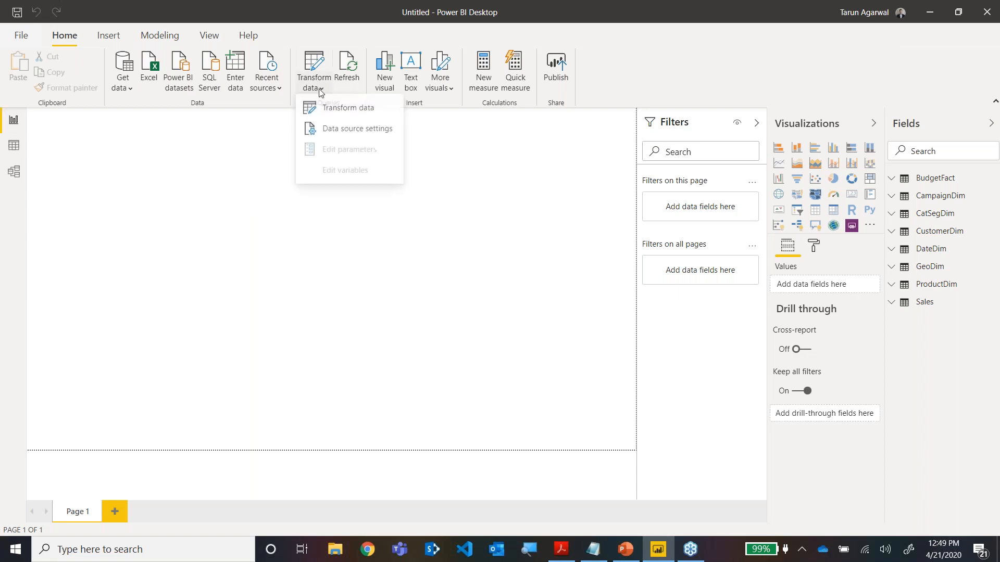
left_click(318, 110)
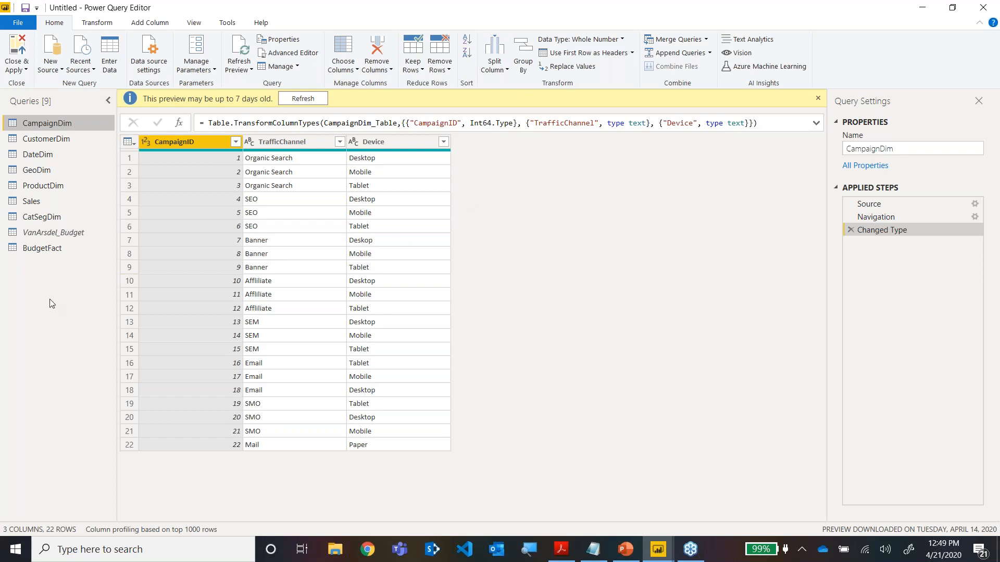
left_click(33, 250)
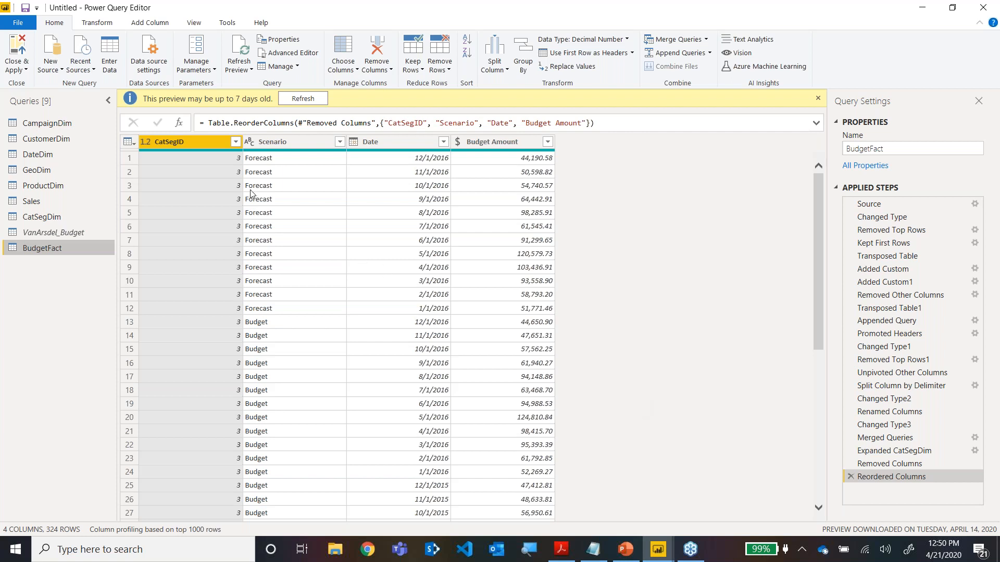
left_click(289, 56)
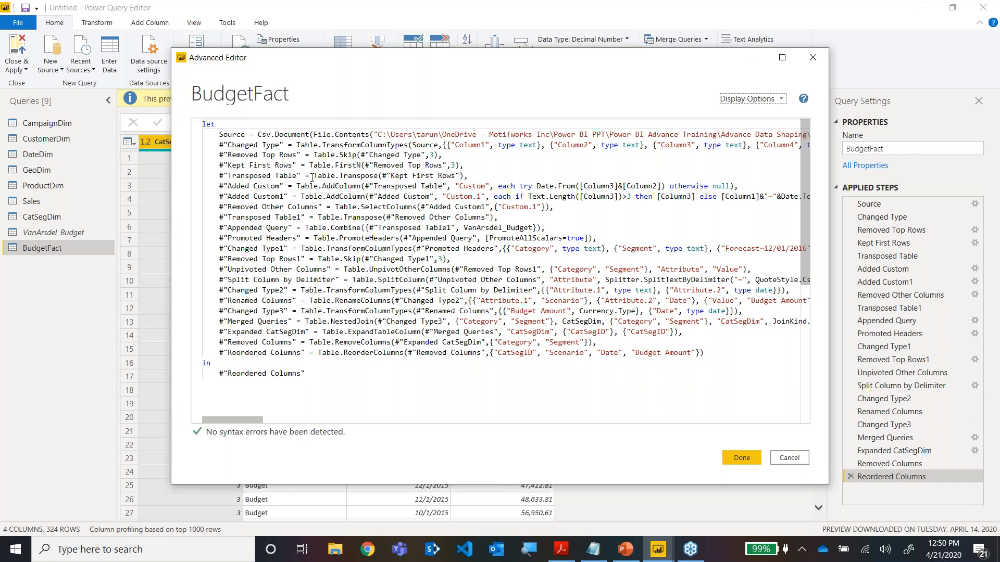
left_click(479, 176)
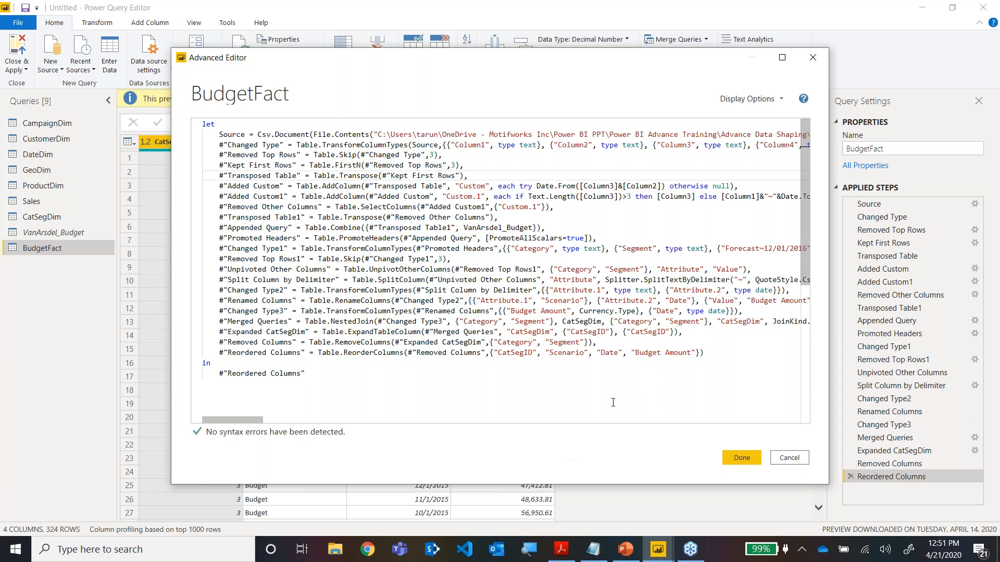
left_click(789, 458)
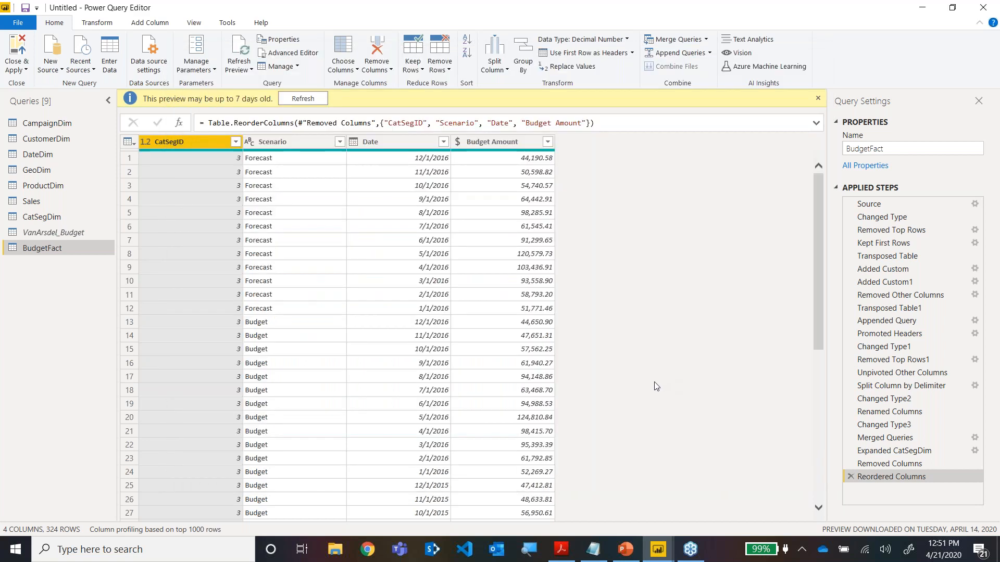
Switch to the PowerPoint presentation and show slide 18, which lists the upcoming webinars in the series.
left_click(690, 550)
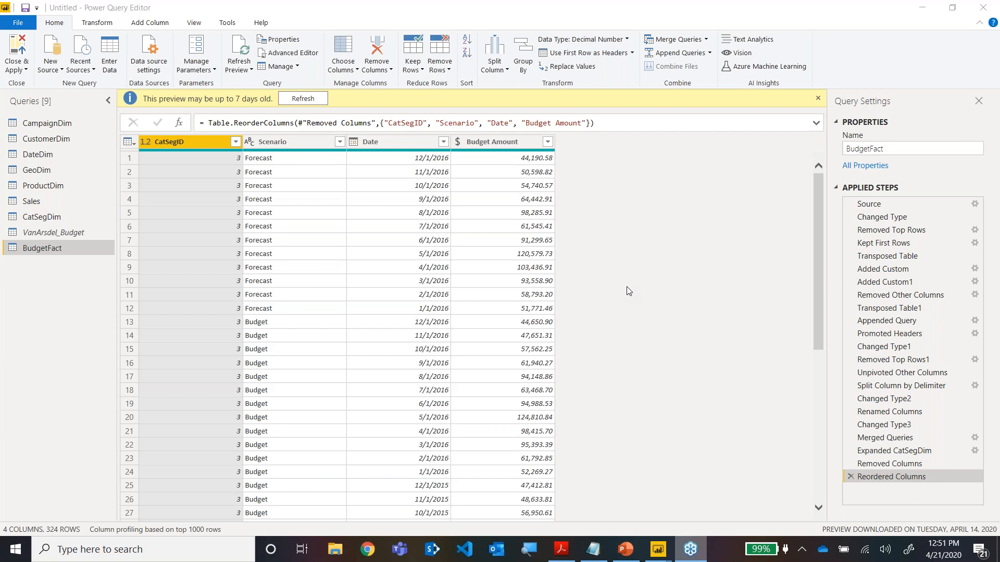
left_click(626, 550)
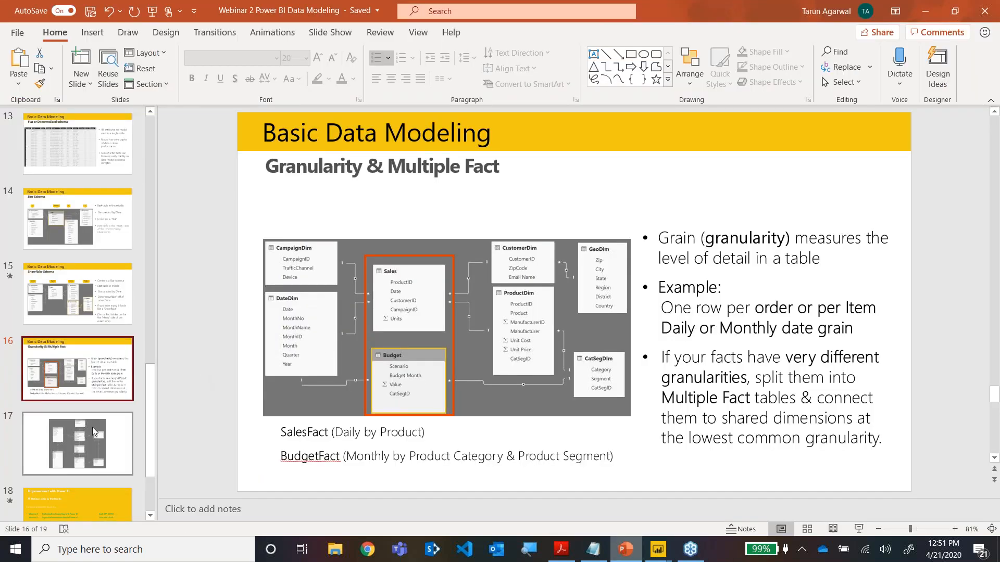
left_click(92, 428)
left_click(88, 502)
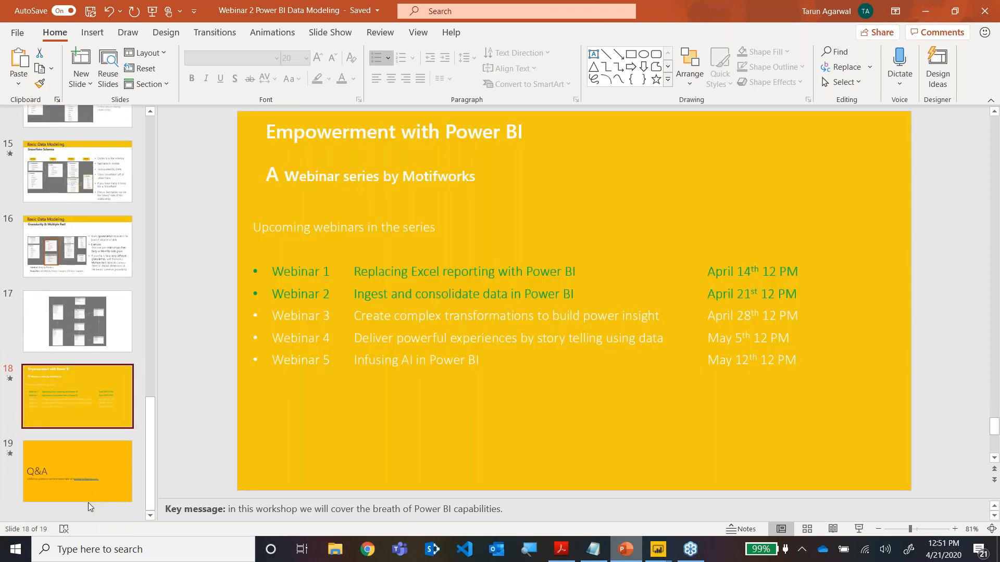